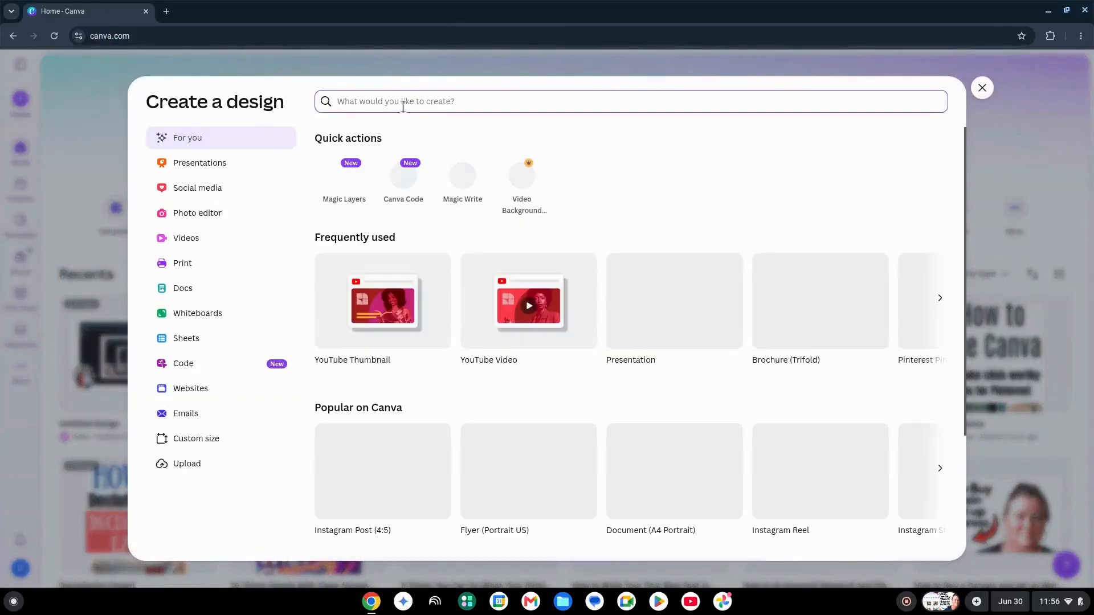
Search the design types for "pinterest pin" and create a blank Pinterest Pin (2:3) design.
text(pin)
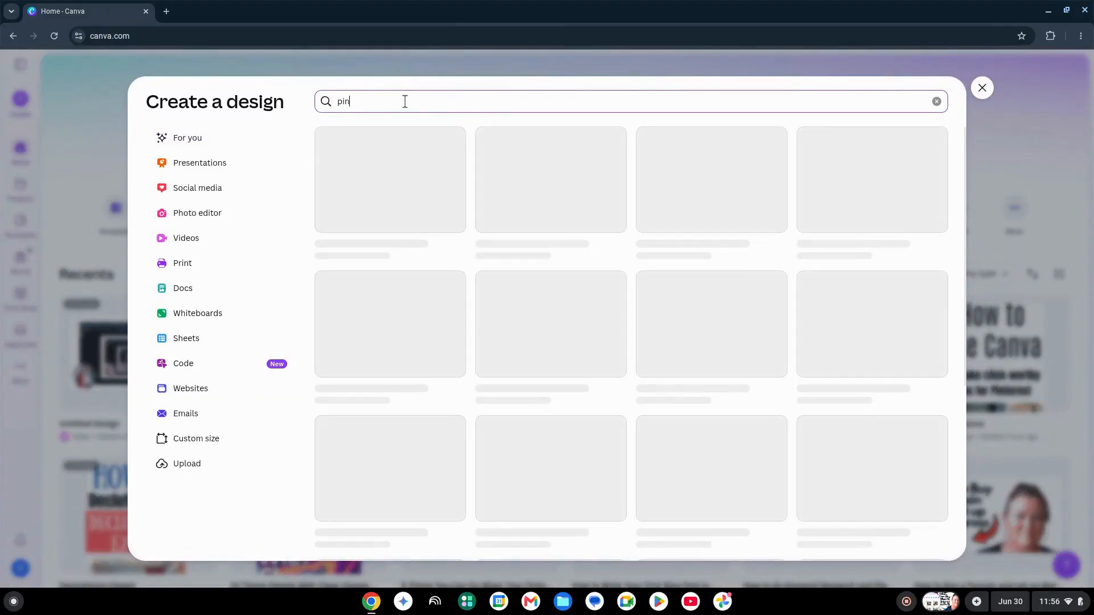
text(terest)
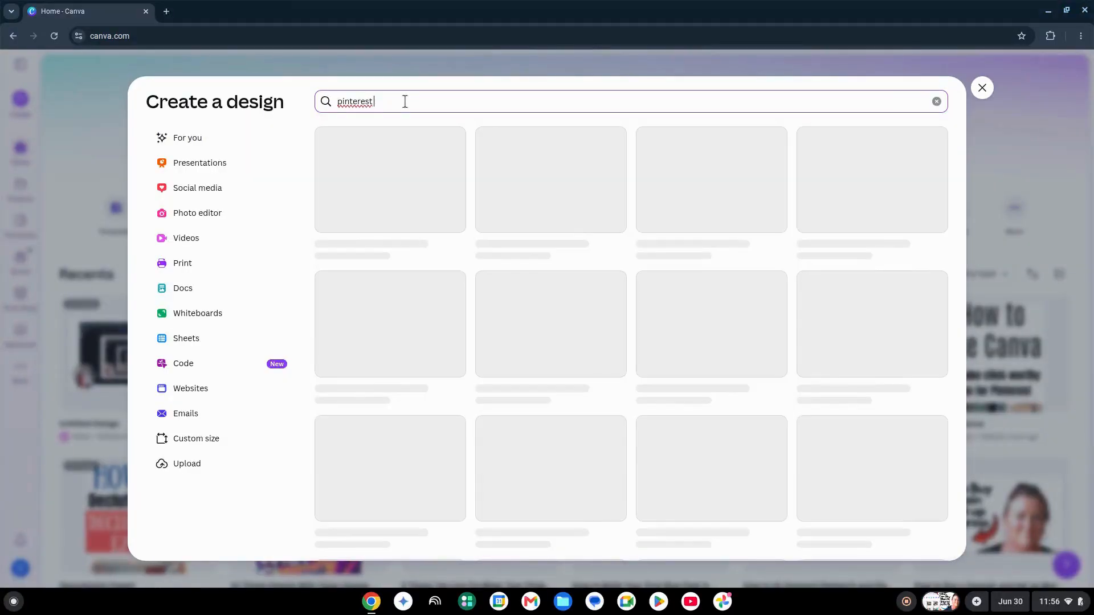
text( pin)
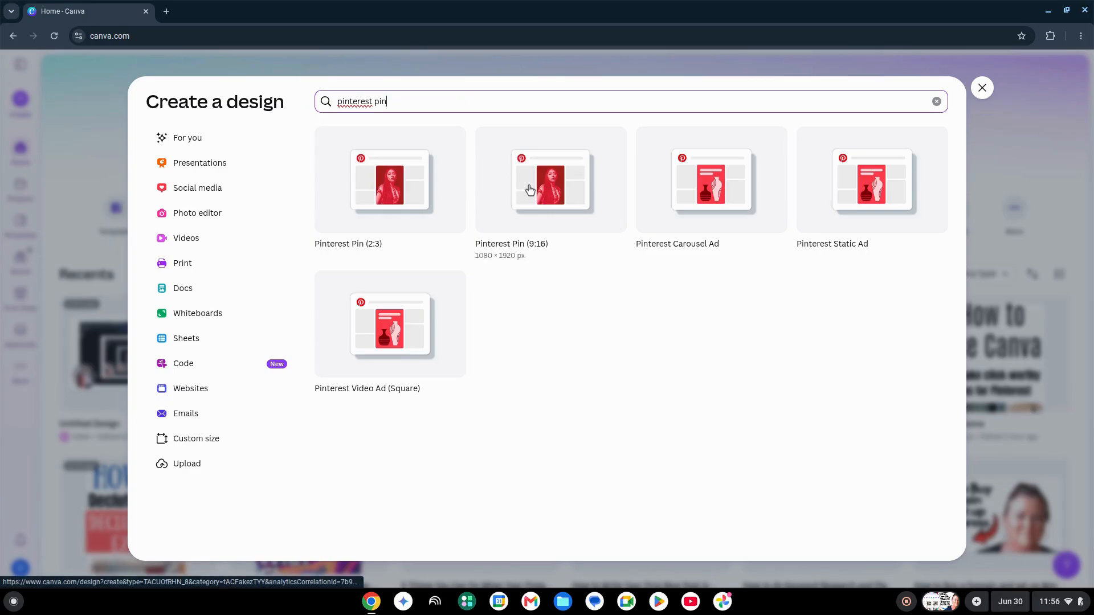
click(410, 222)
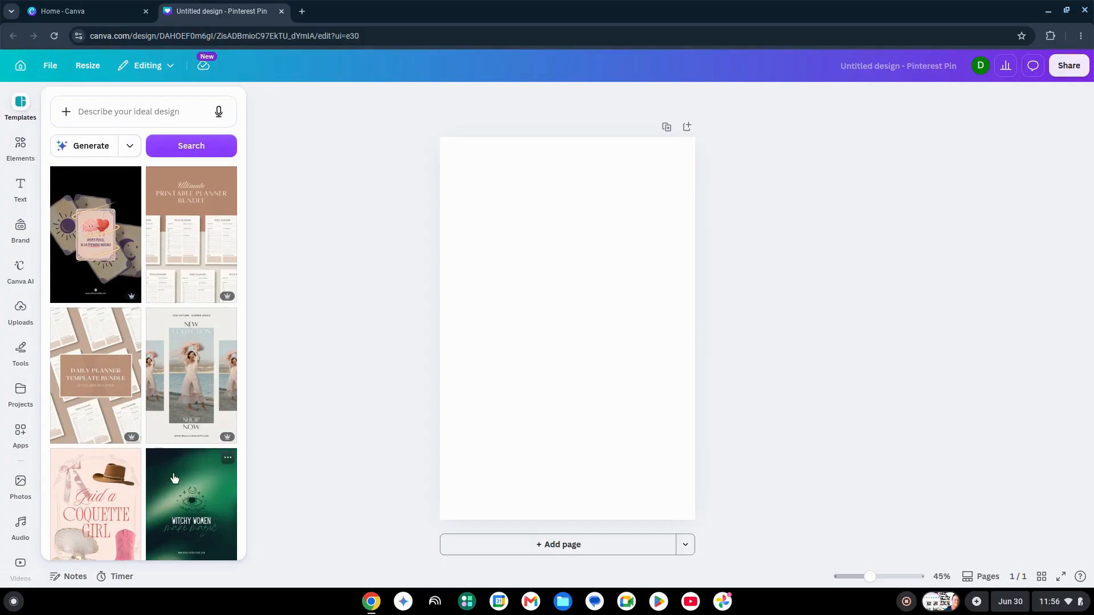
Browse the suggested Pinterest Pin templates, then return to the start of the list.
scroll(137, 403, down, 1)
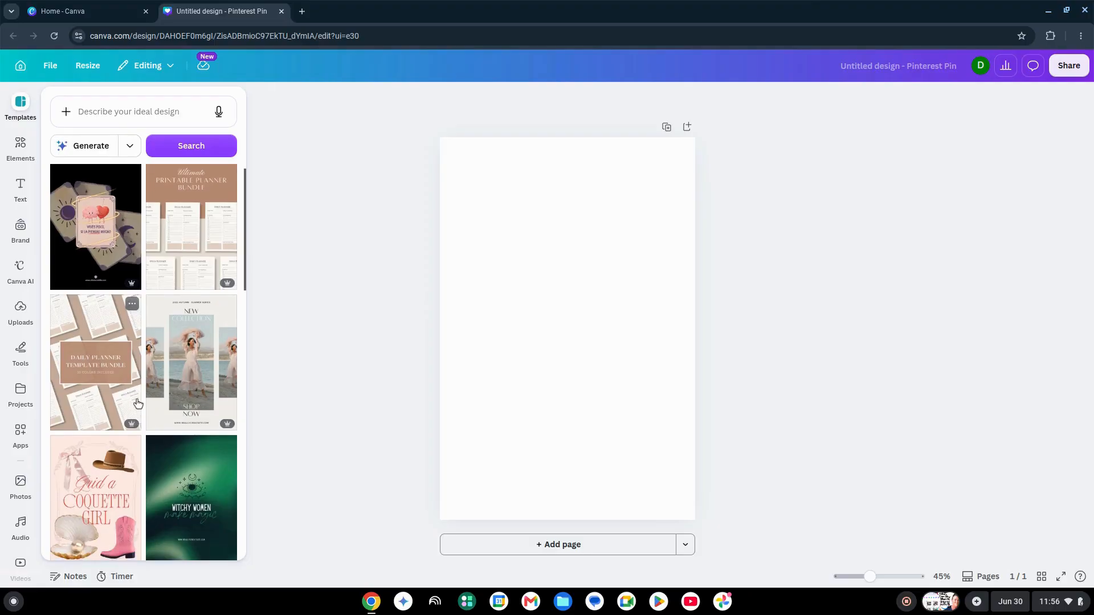
scroll(171, 425, down, 3)
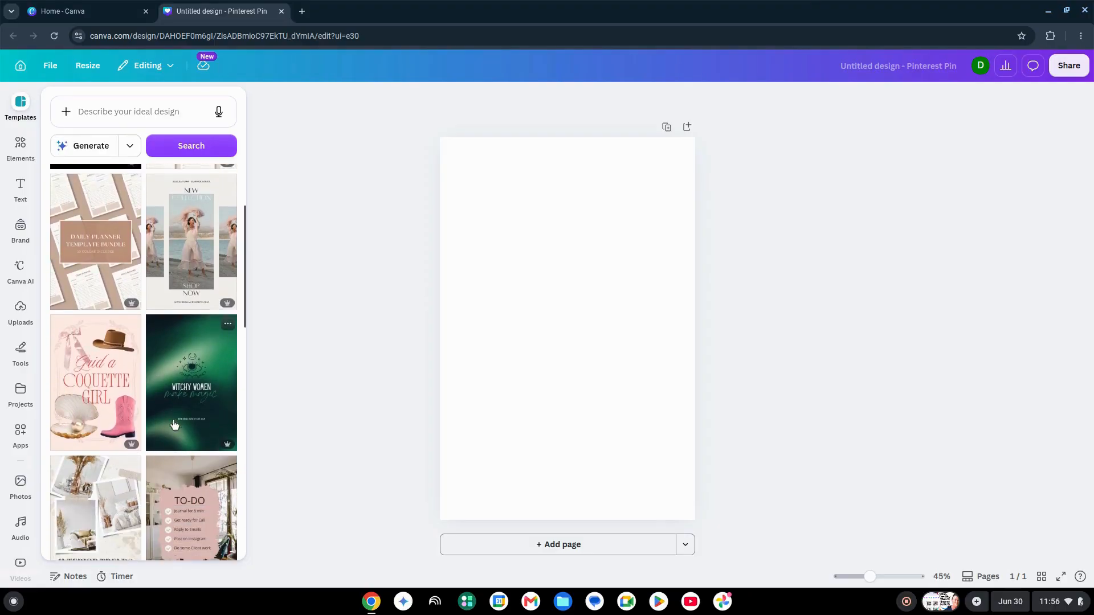
scroll(175, 425, down, 8)
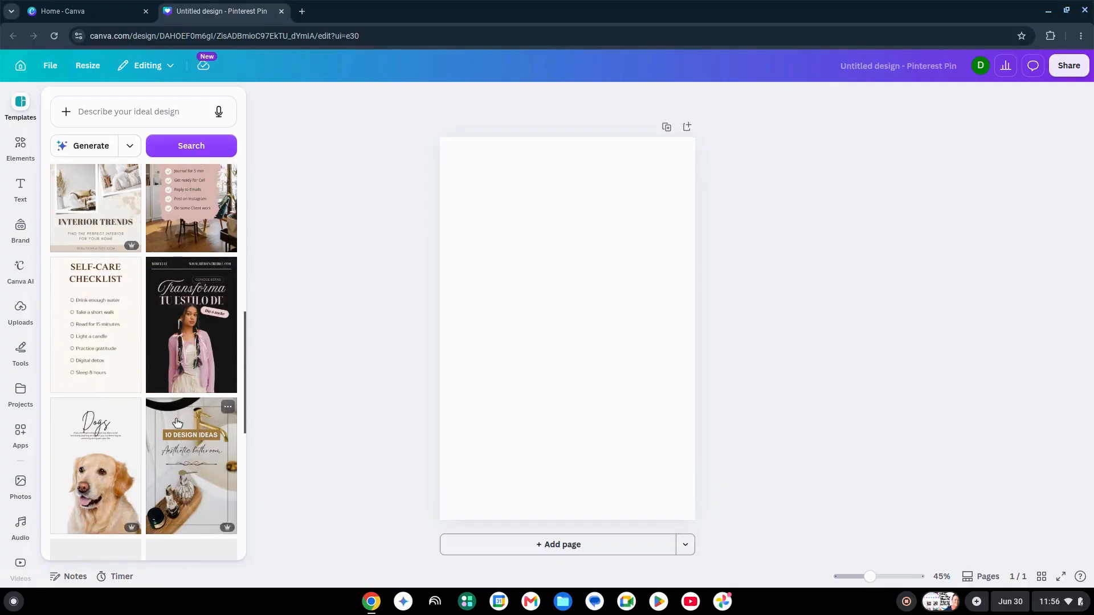
scroll(177, 423, down, 2)
scroll(164, 422, down, 2)
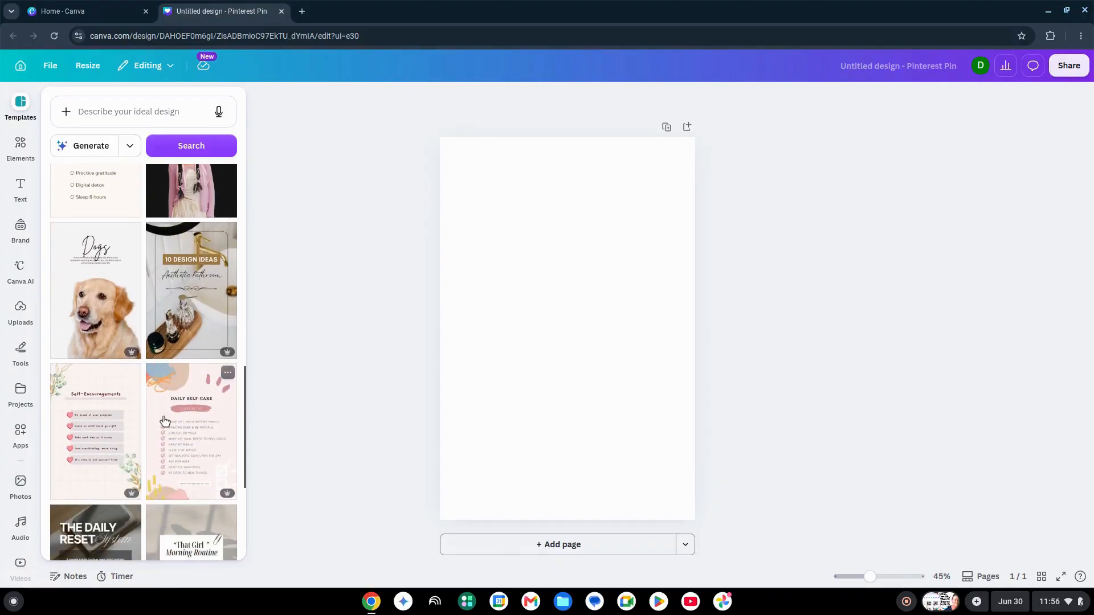
scroll(164, 422, down, 2)
scroll(152, 428, down, 2)
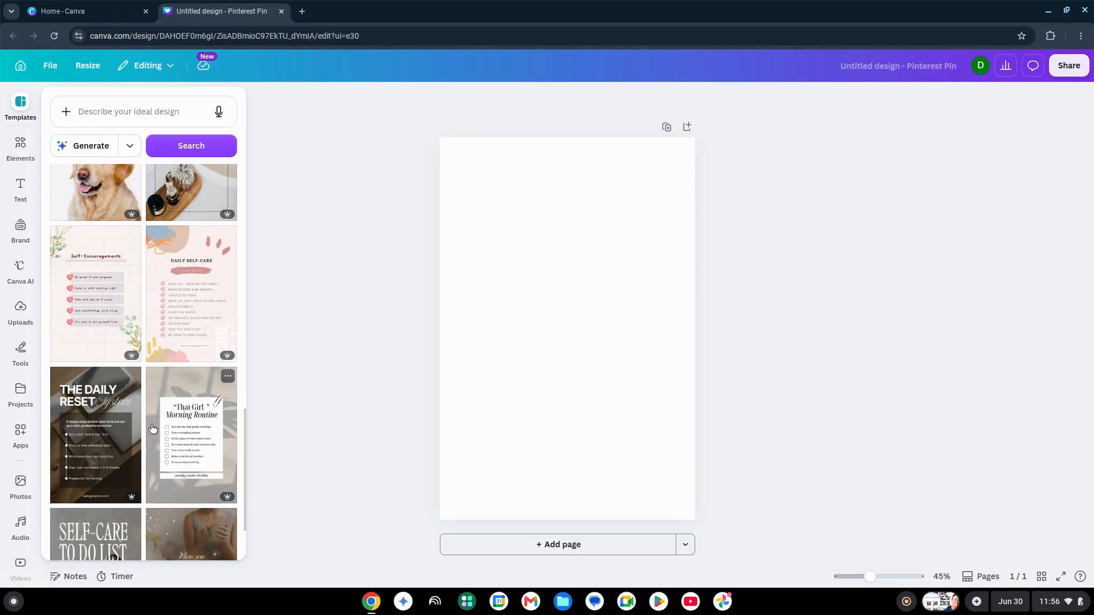
scroll(152, 428, down, 4)
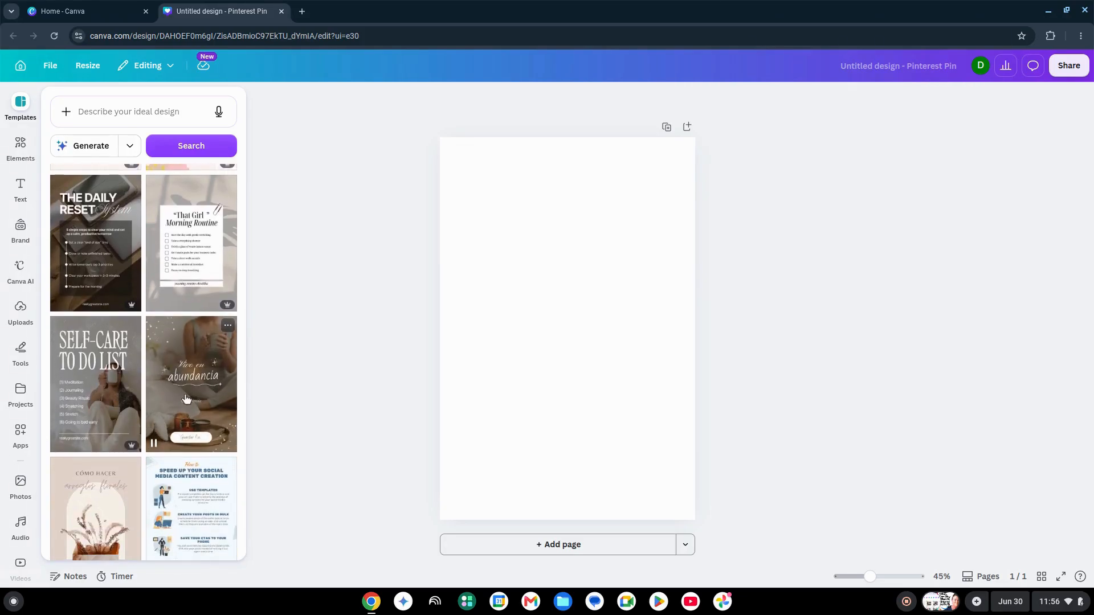
scroll(142, 395, down, 4)
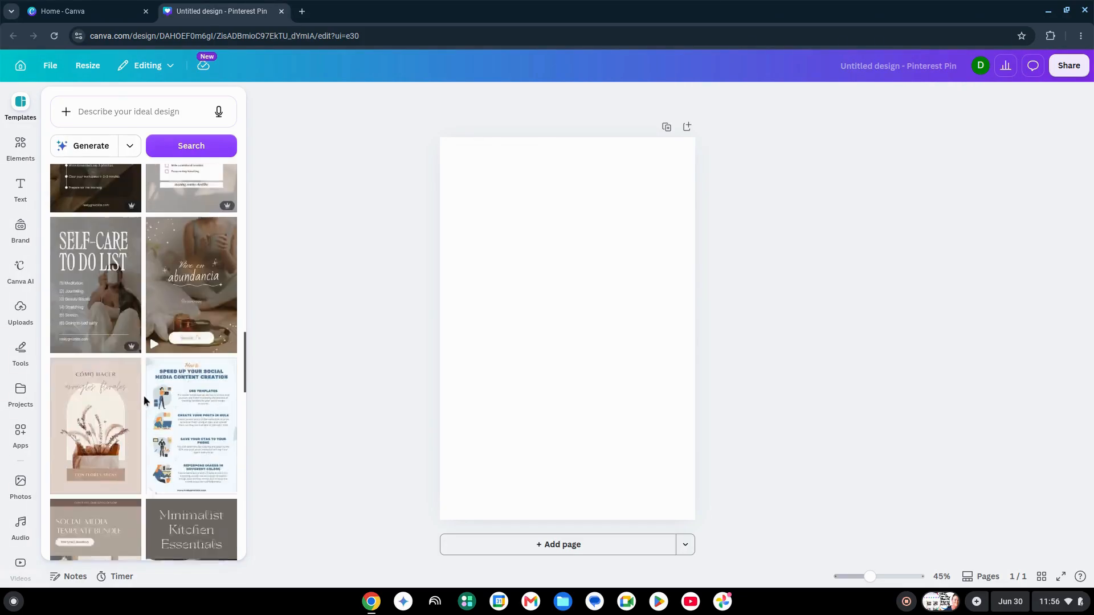
scroll(147, 396, down, 2)
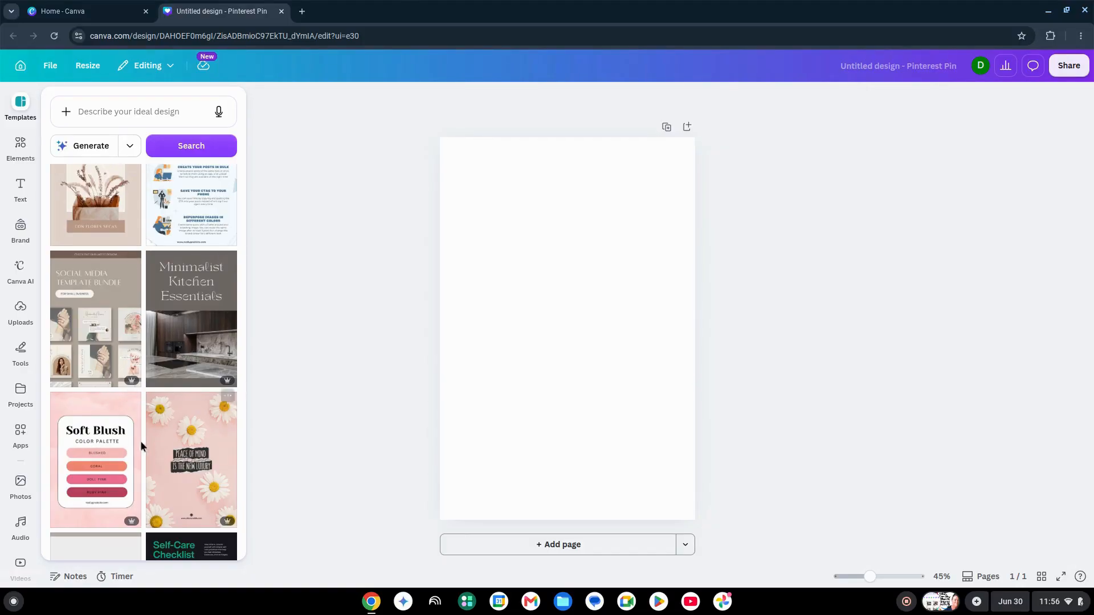
scroll(149, 446, up, 5)
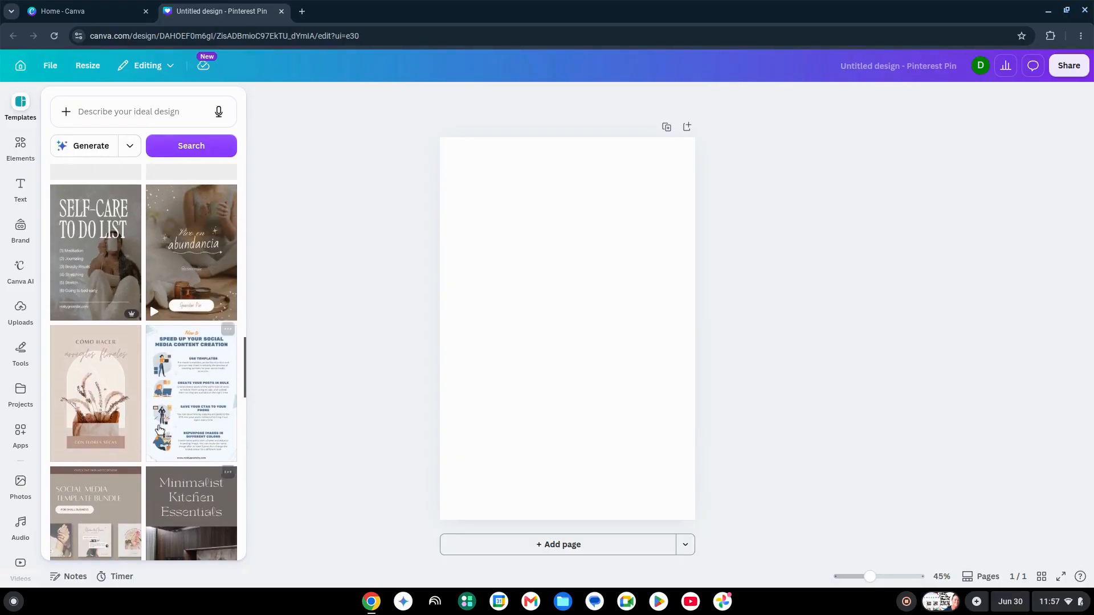
scroll(160, 429, up, 5)
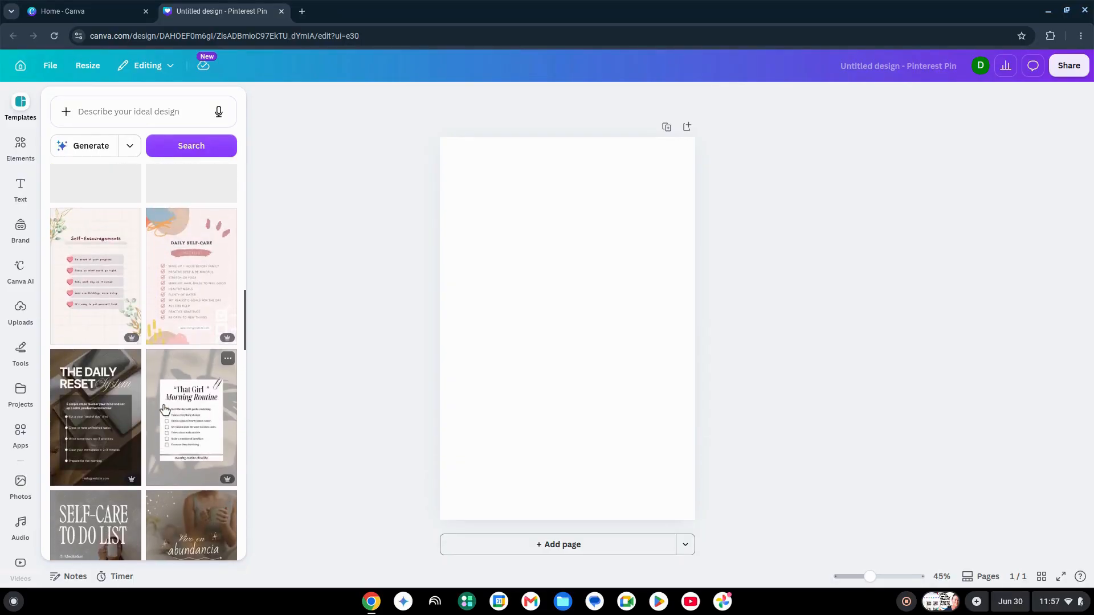
scroll(164, 410, up, 5)
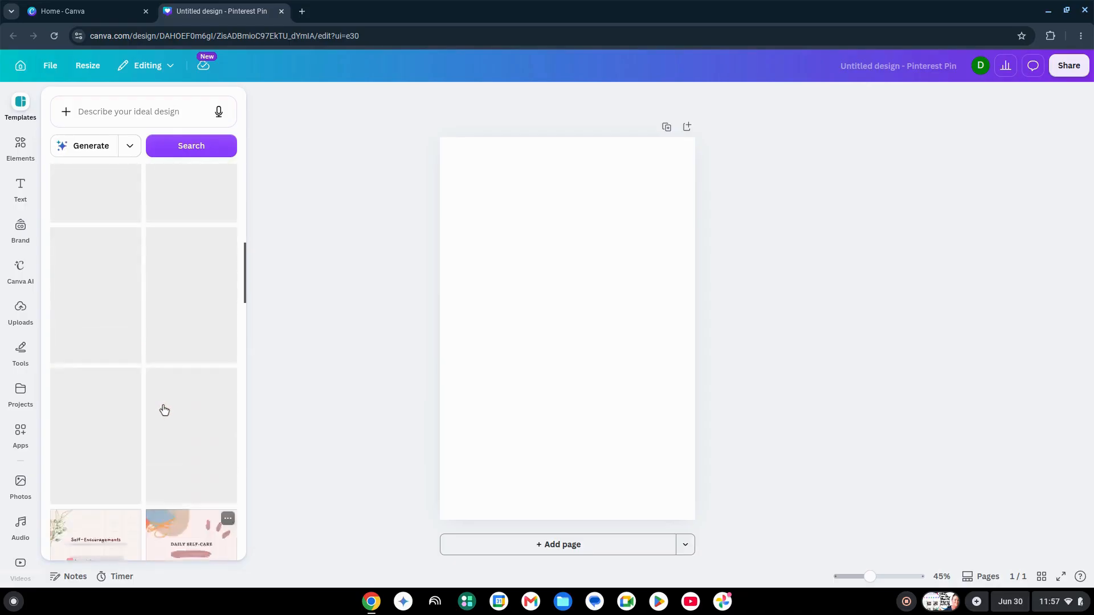
scroll(162, 419, up, 3)
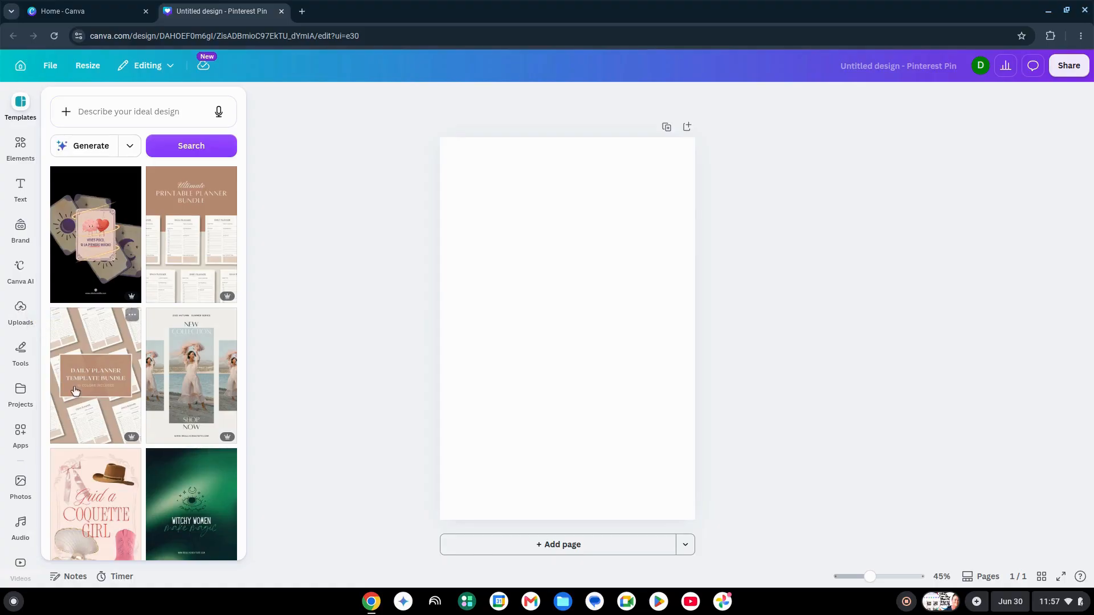
Place the uploaded photo of the dog with the whipped-cream cup on the blank page.
click(21, 489)
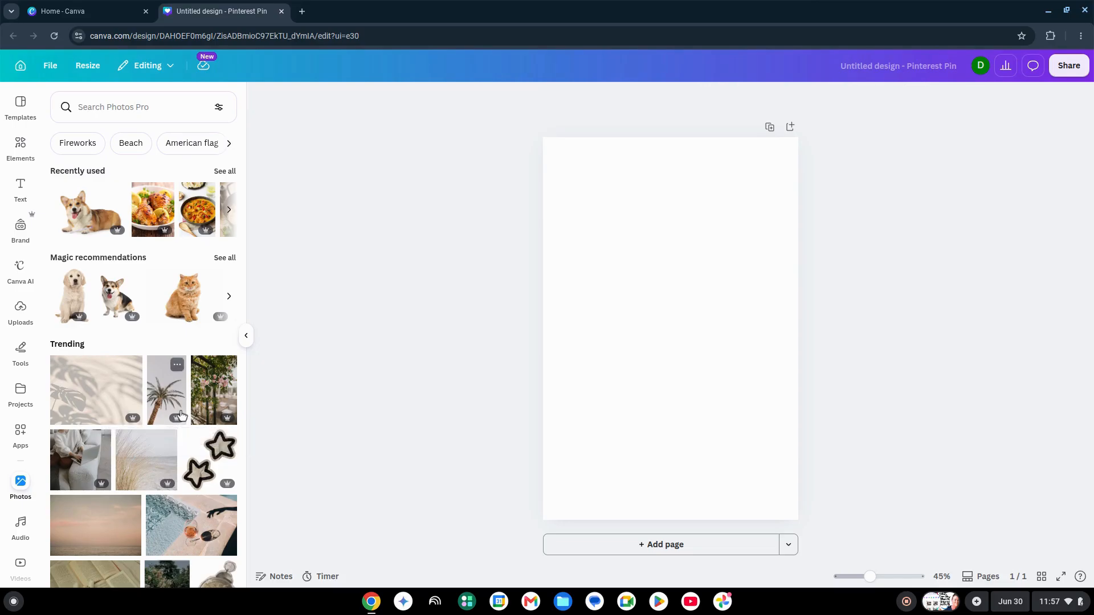
scroll(130, 505, down, 1)
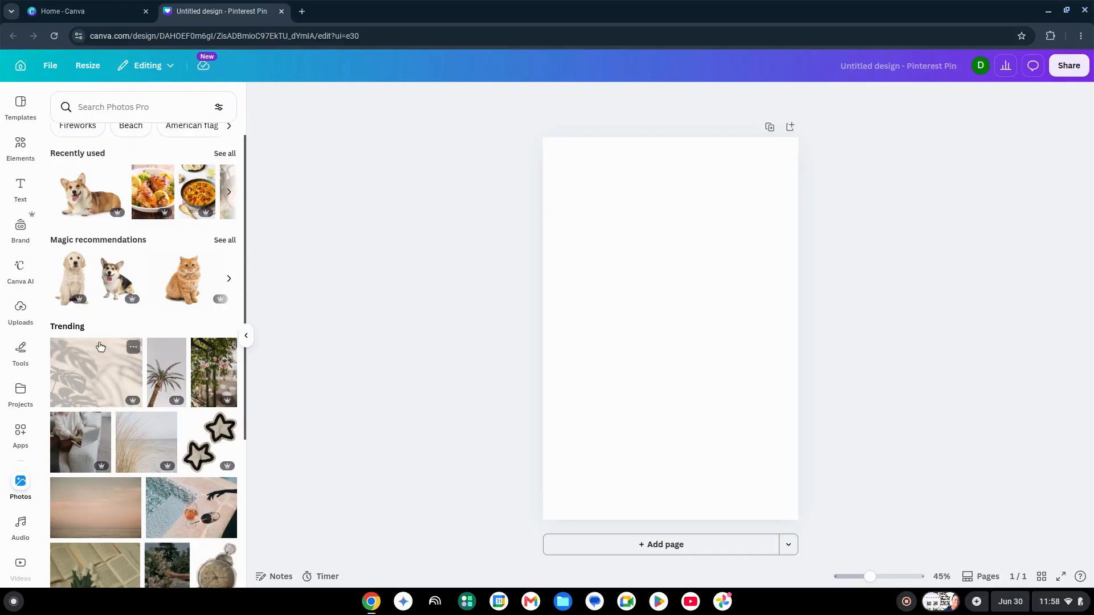
click(20, 311)
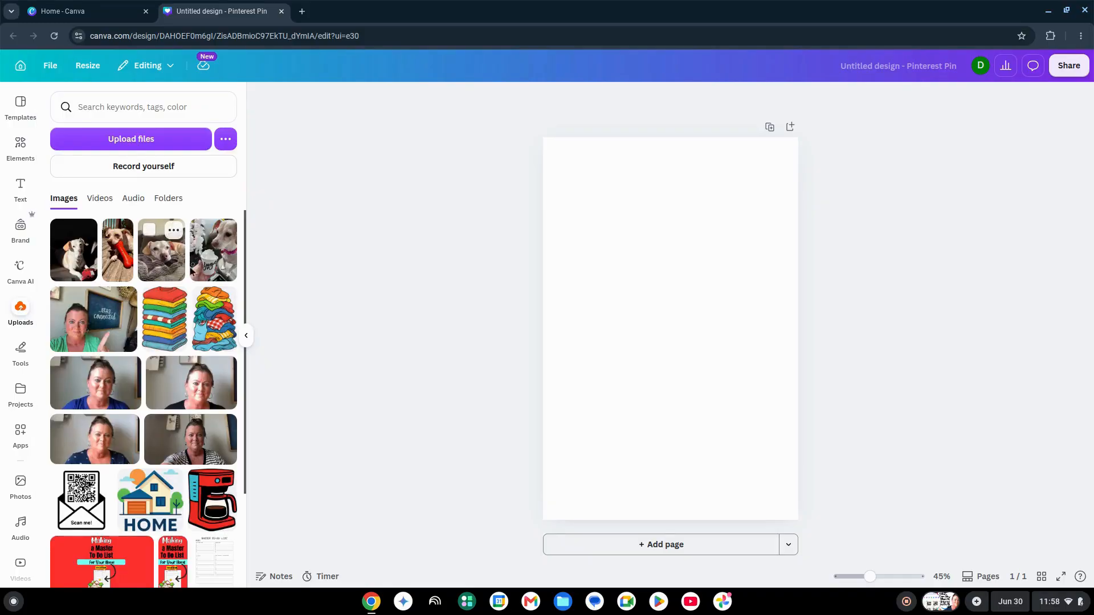
click(205, 266)
click(416, 327)
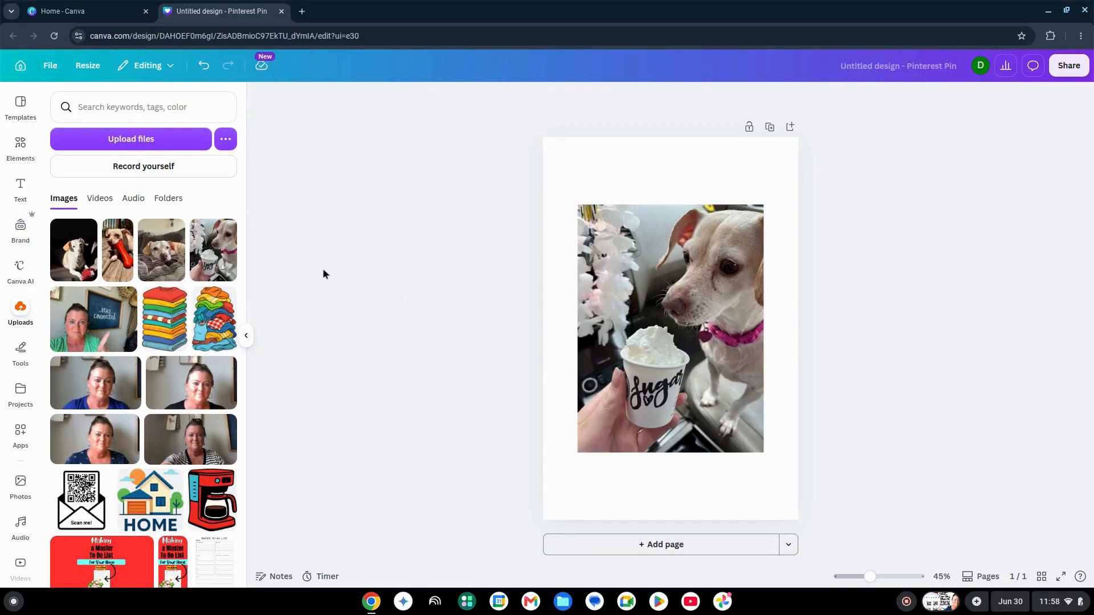
Extend the dog photo on all four sides so that it covers the entire page.
click(20, 102)
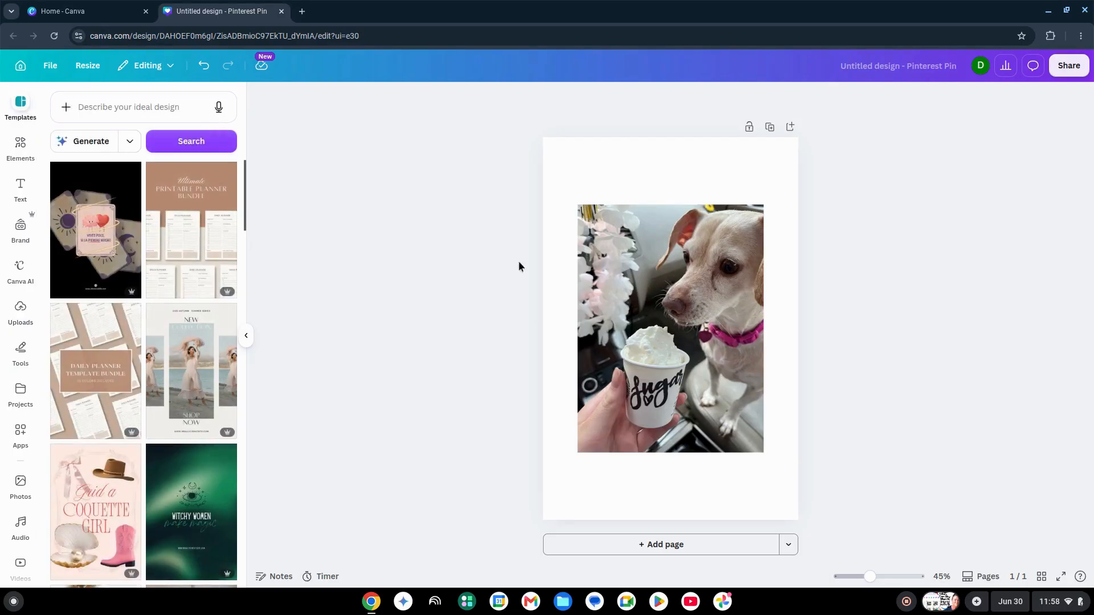
click(682, 347)
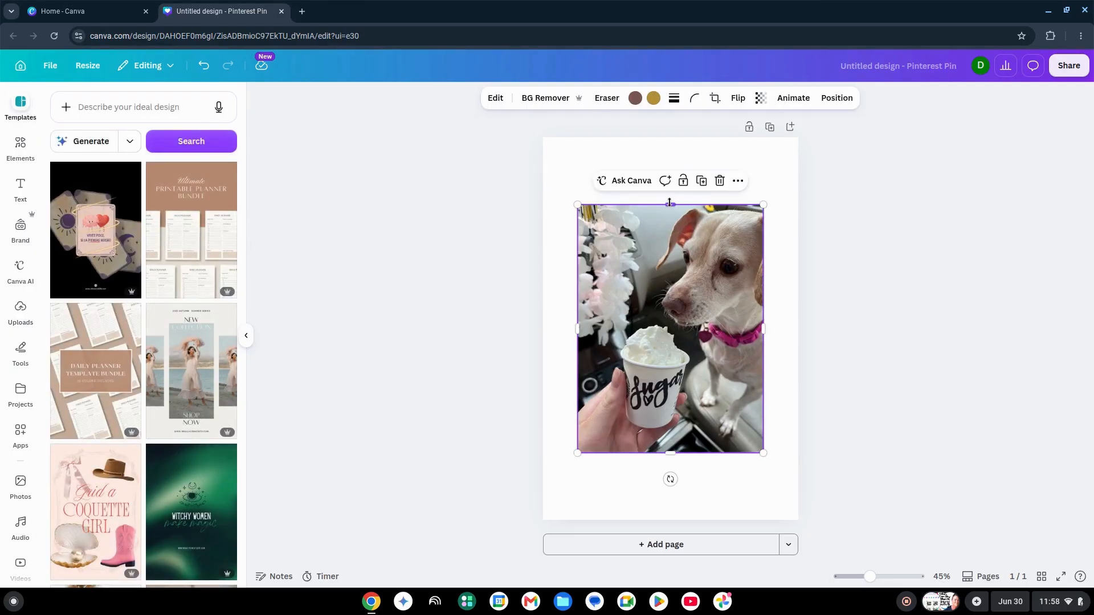
drag(669, 203, 664, 128)
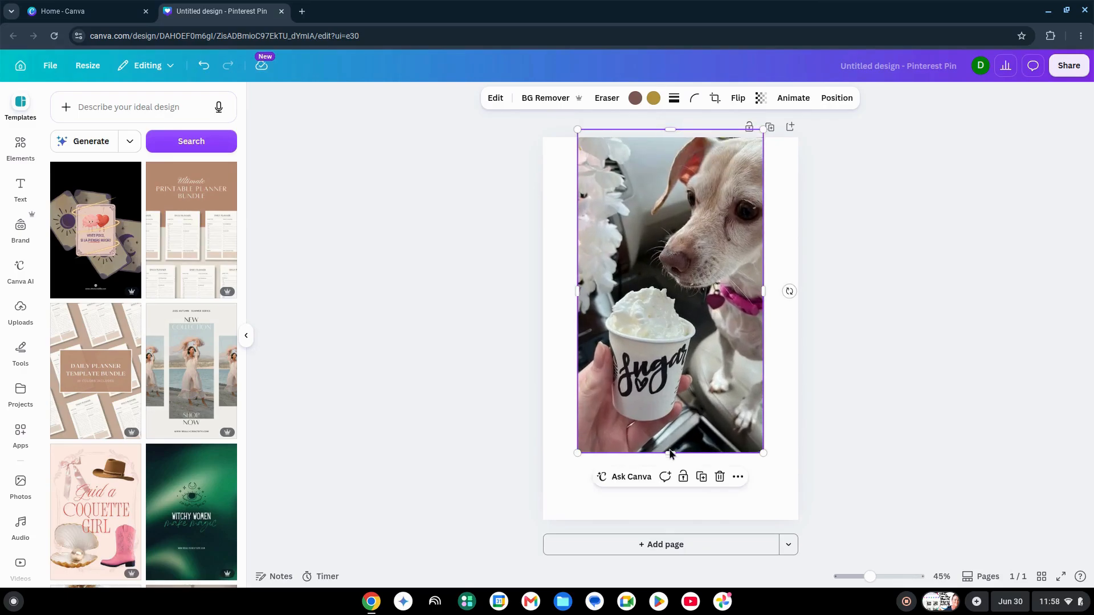
drag(670, 453, 670, 520)
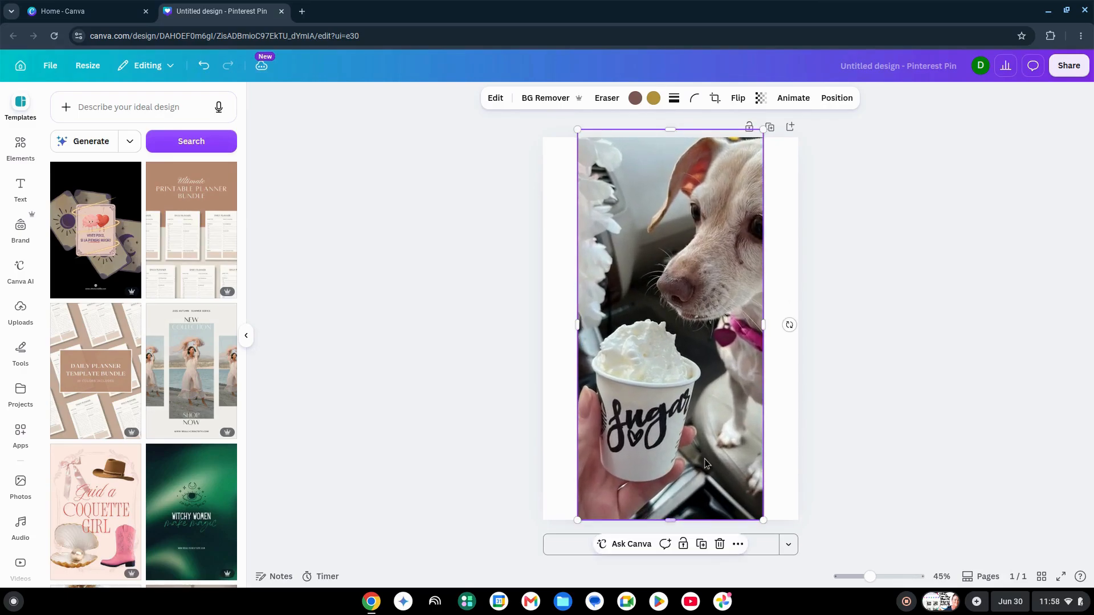
drag(761, 333, 797, 333)
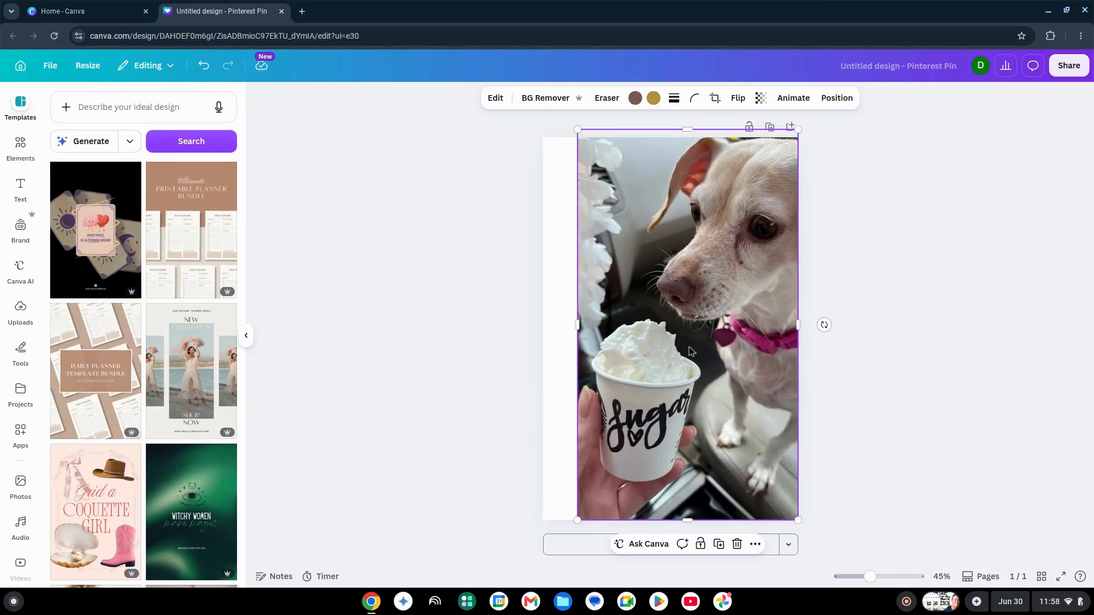
drag(567, 332, 543, 332)
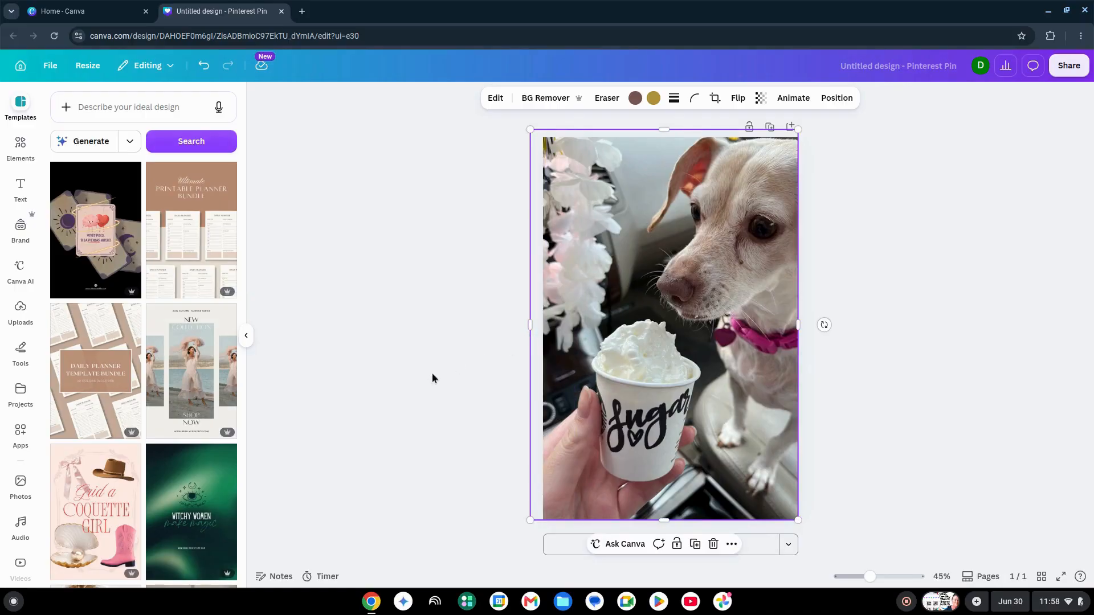
click(465, 372)
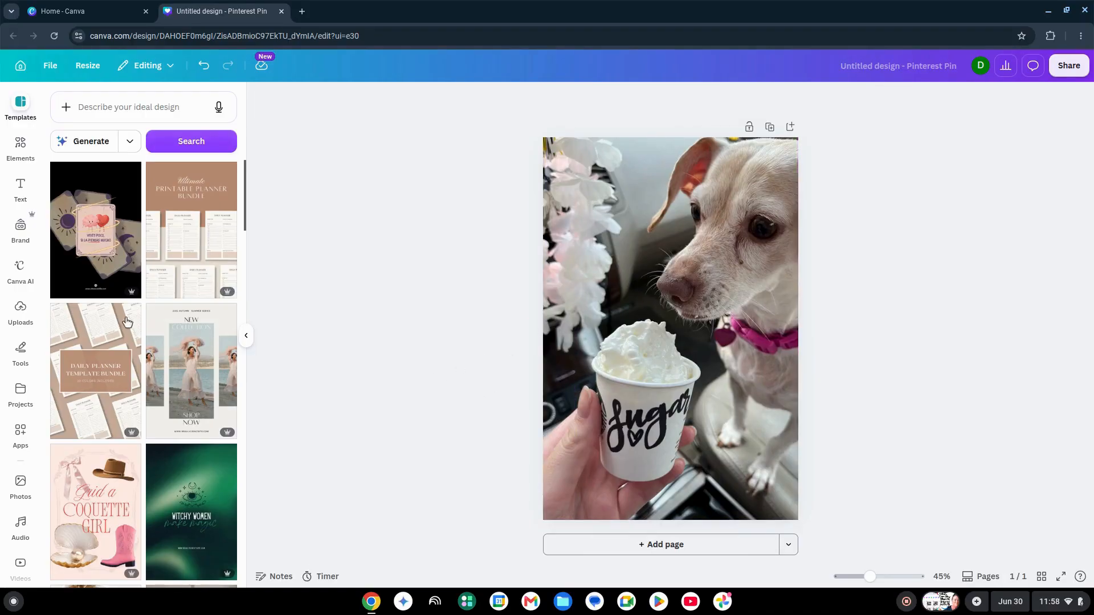
Add a heading reading "Blog post title" and move it up to the upper part of the photo.
click(28, 197)
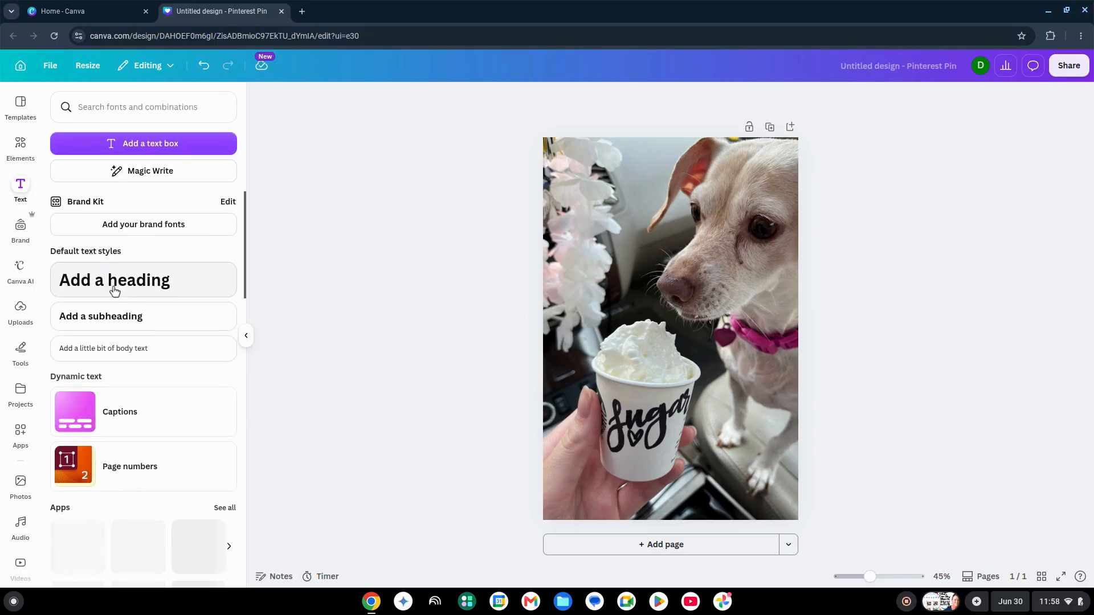
click(117, 289)
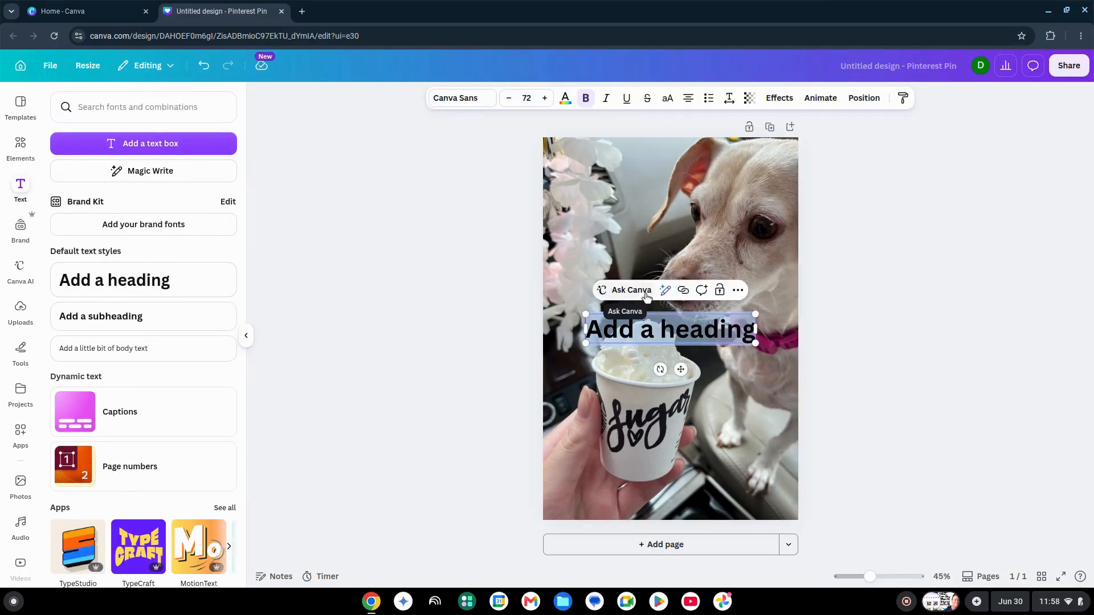
text(B)
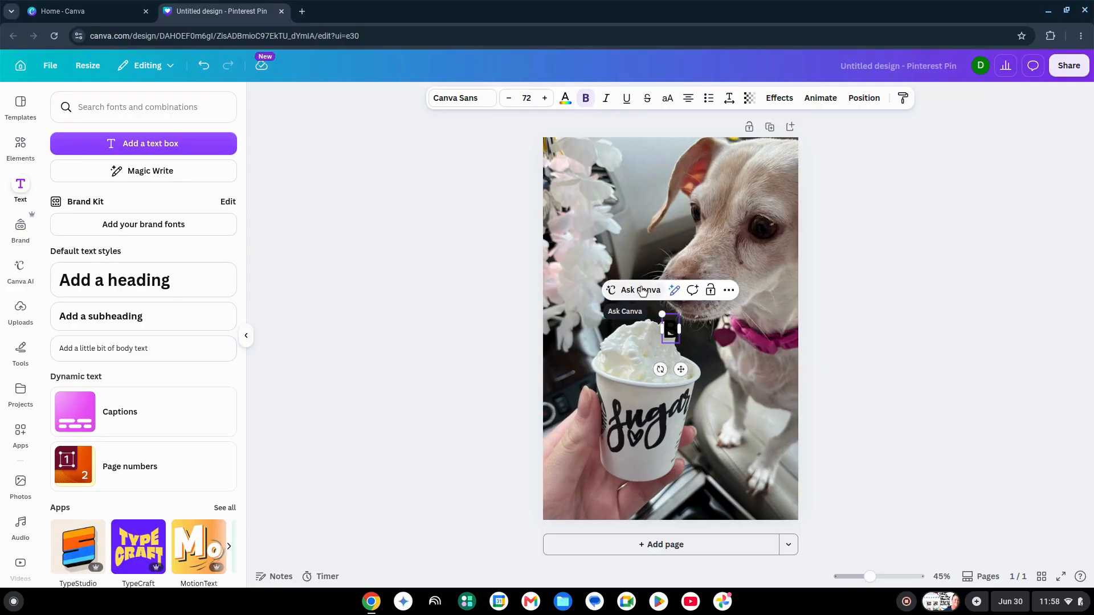
text(log post title)
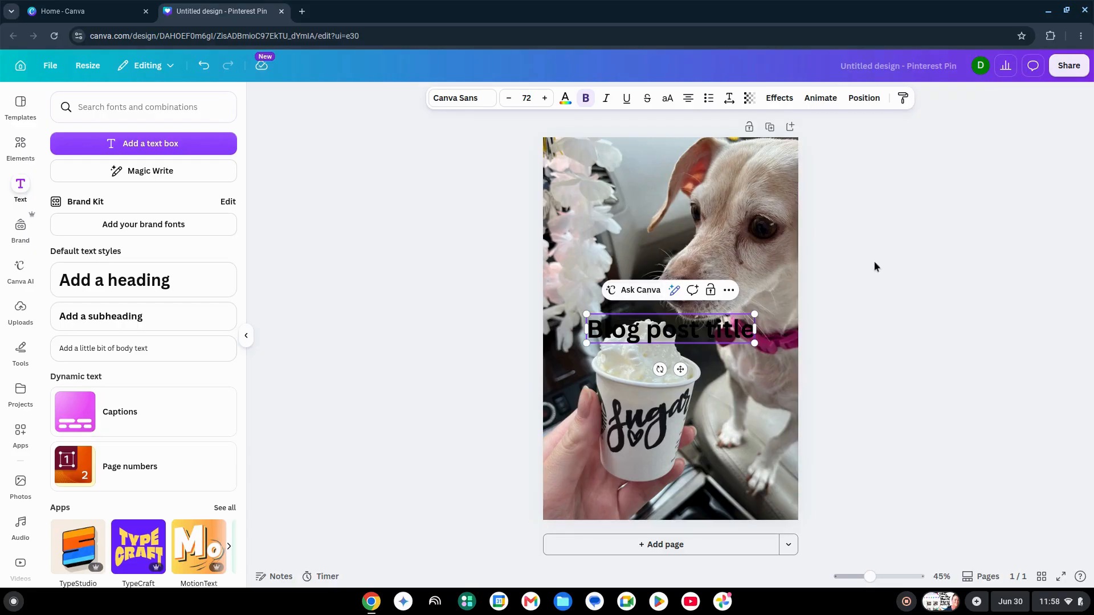
click(815, 305)
drag(707, 322, 708, 219)
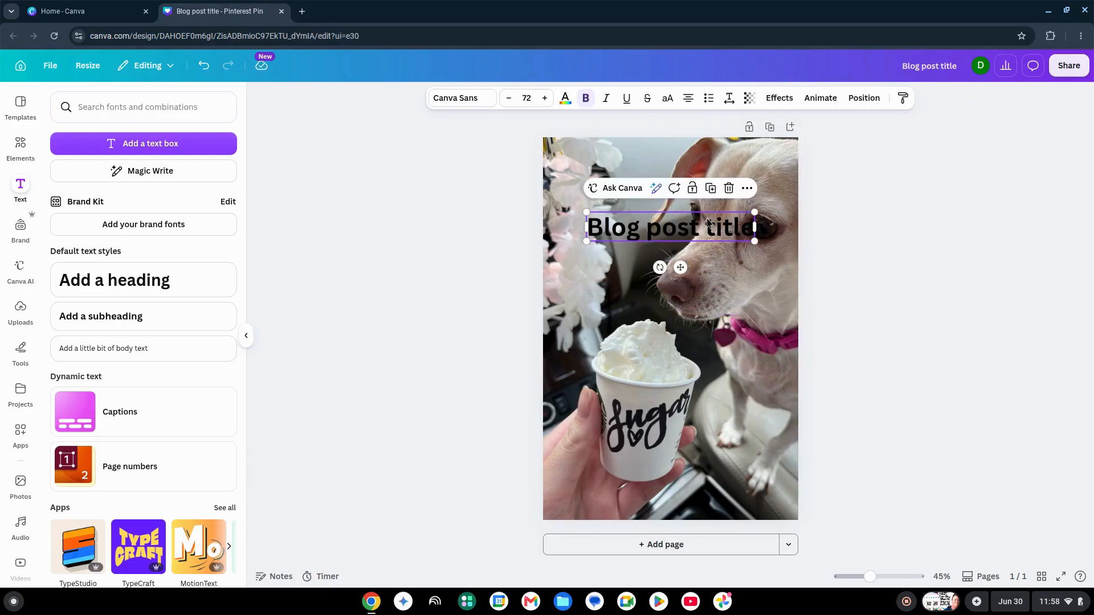
Add a subheading reading "keywords that fit image or post" and place it a little below the title.
click(170, 319)
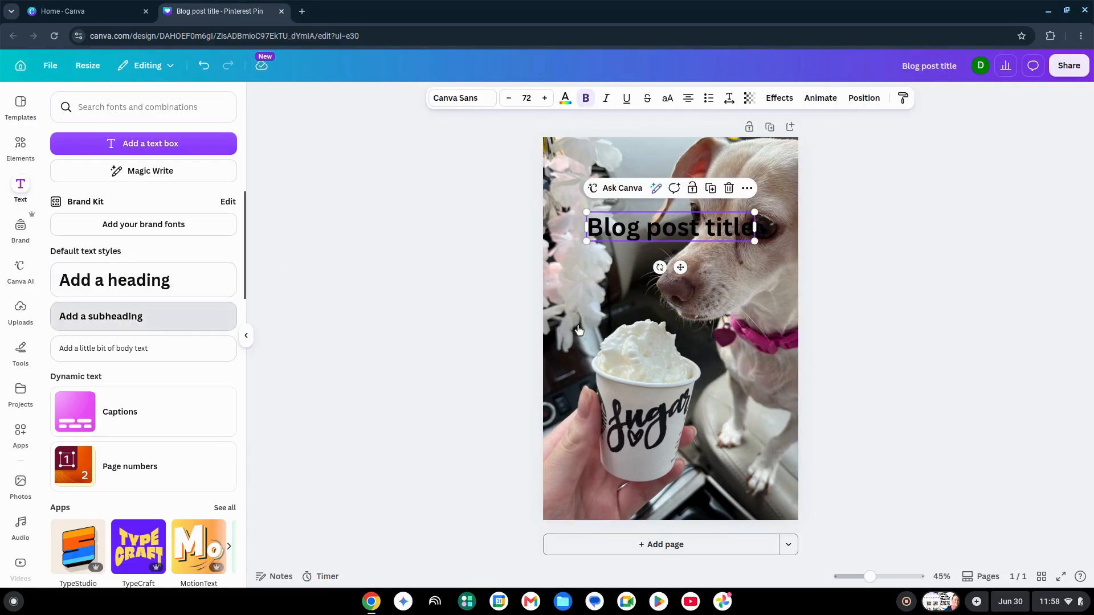
text(key)
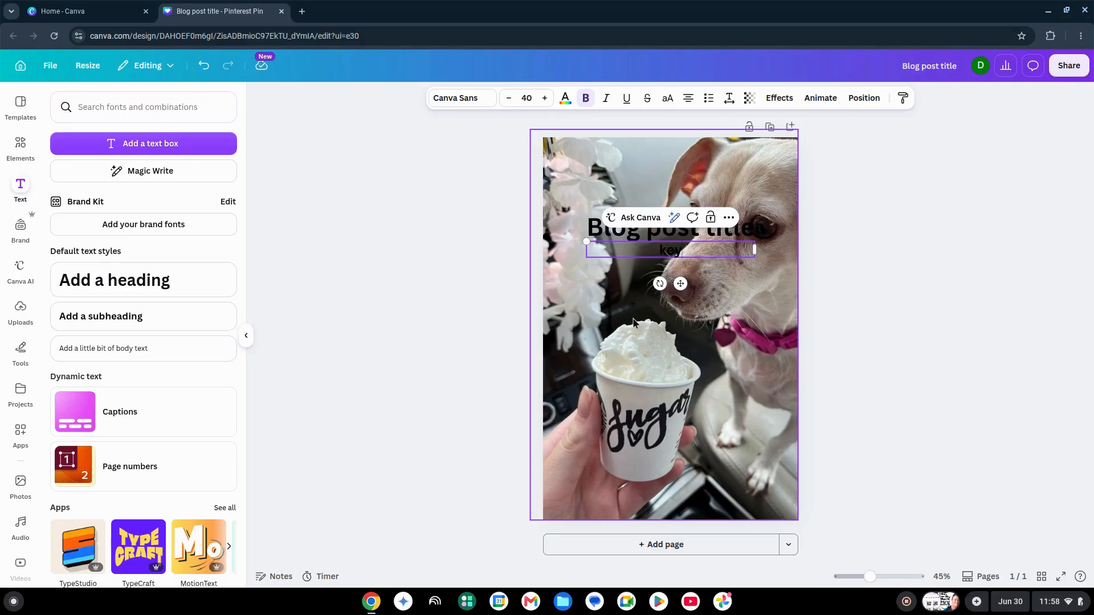
text(words tha)
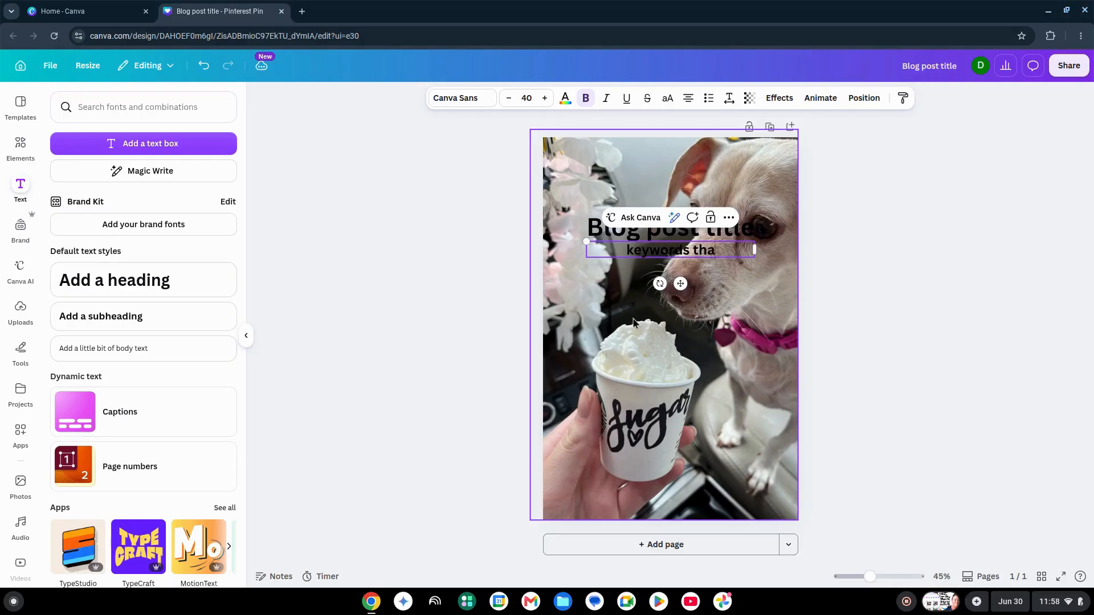
text(t fit ima)
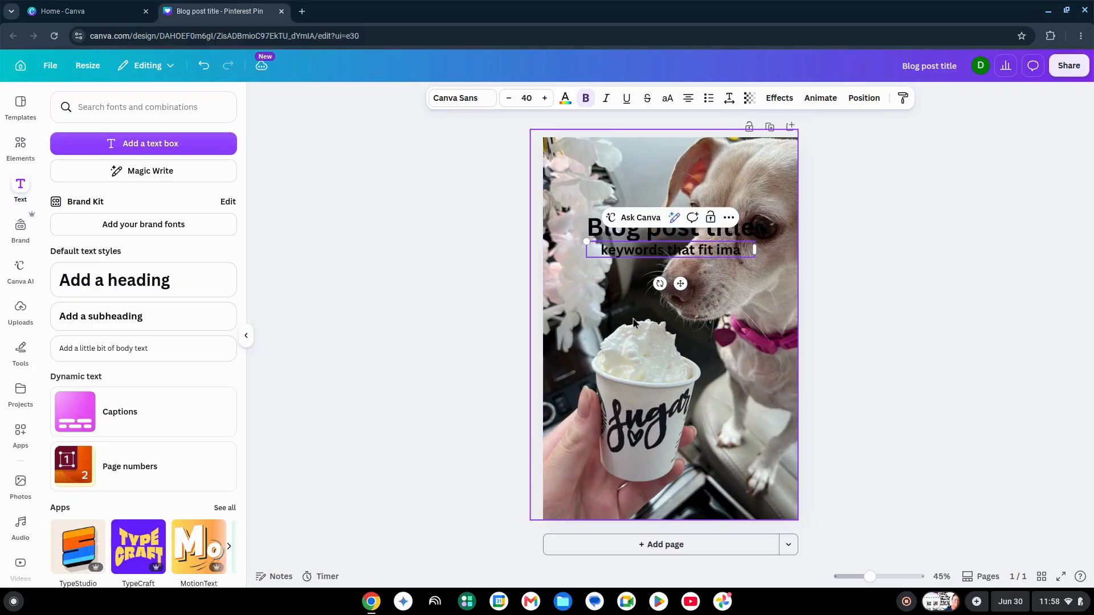
text(ge or pos)
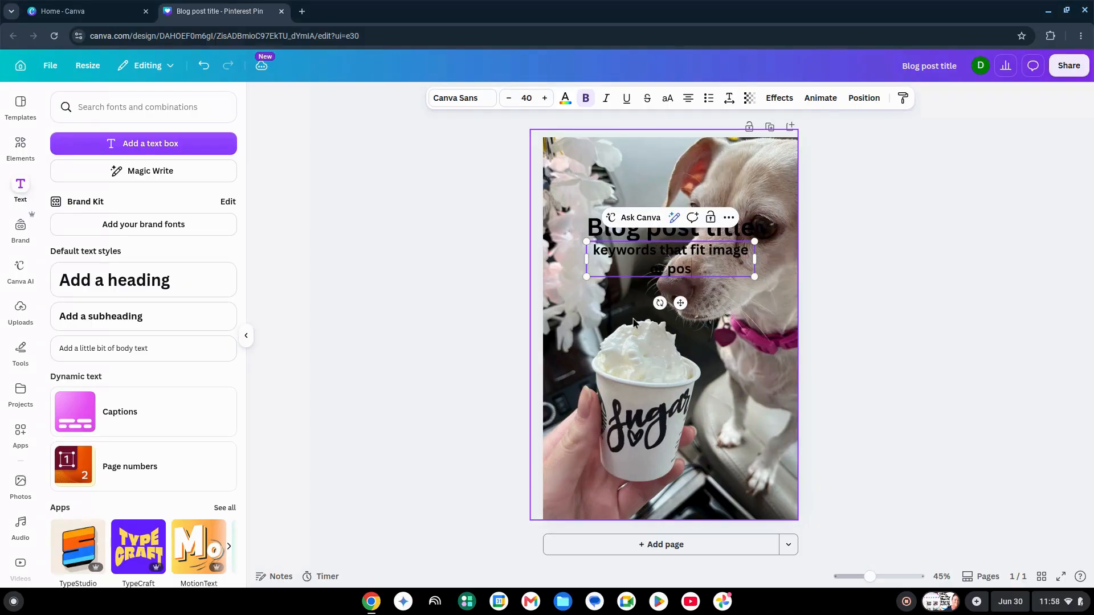
text(t)
click(881, 302)
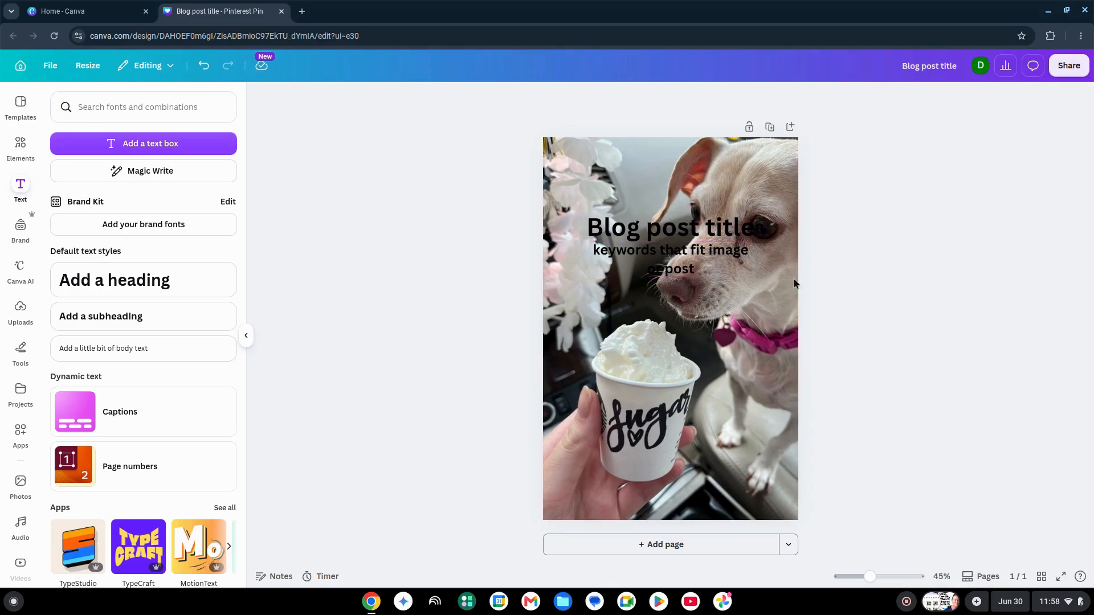
drag(707, 264, 708, 294)
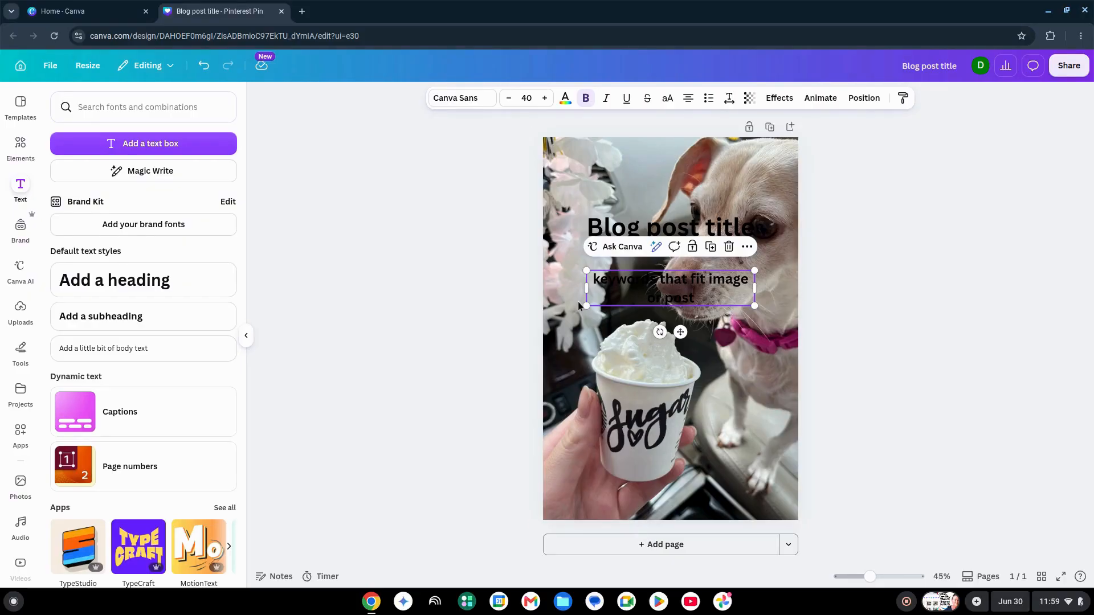
Add a subheading with the blog's website address along the photo's lower edge and colour its text white.
click(155, 317)
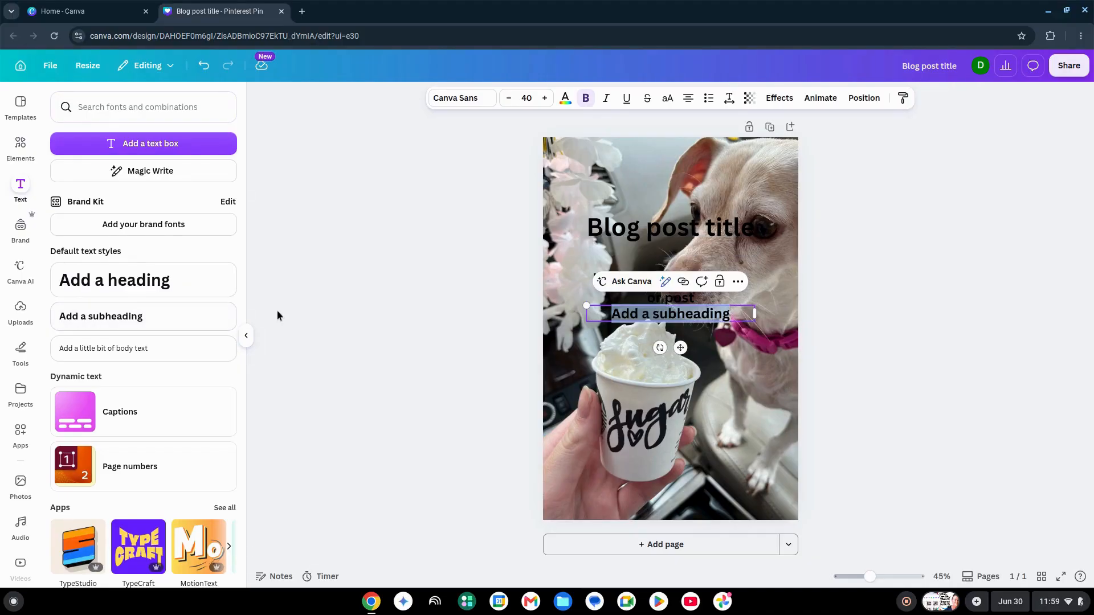
text(www.d)
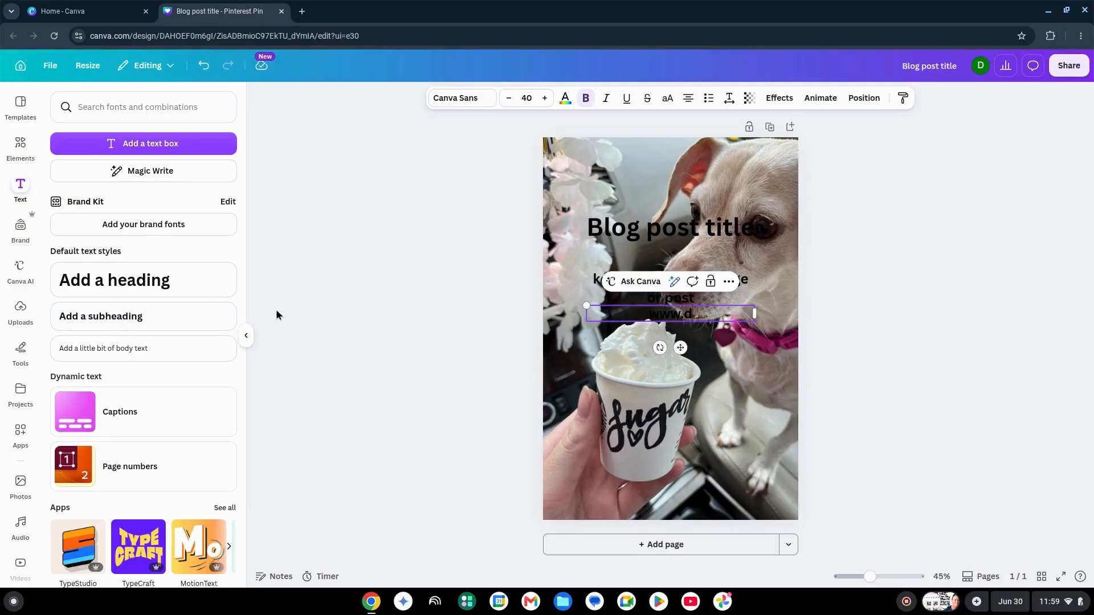
text(eemiddleton.com)
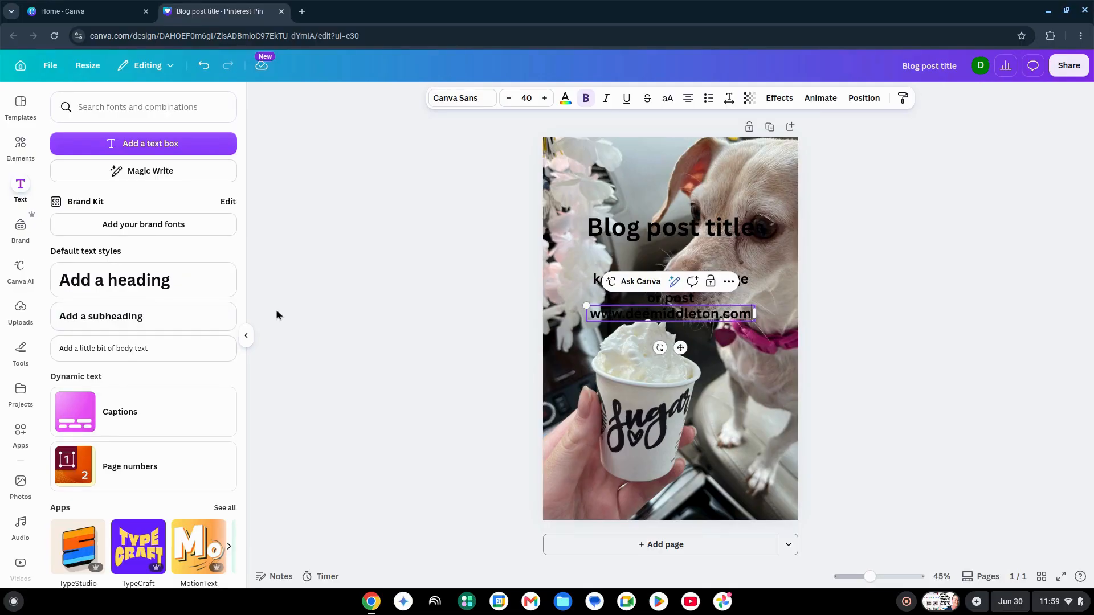
click(917, 329)
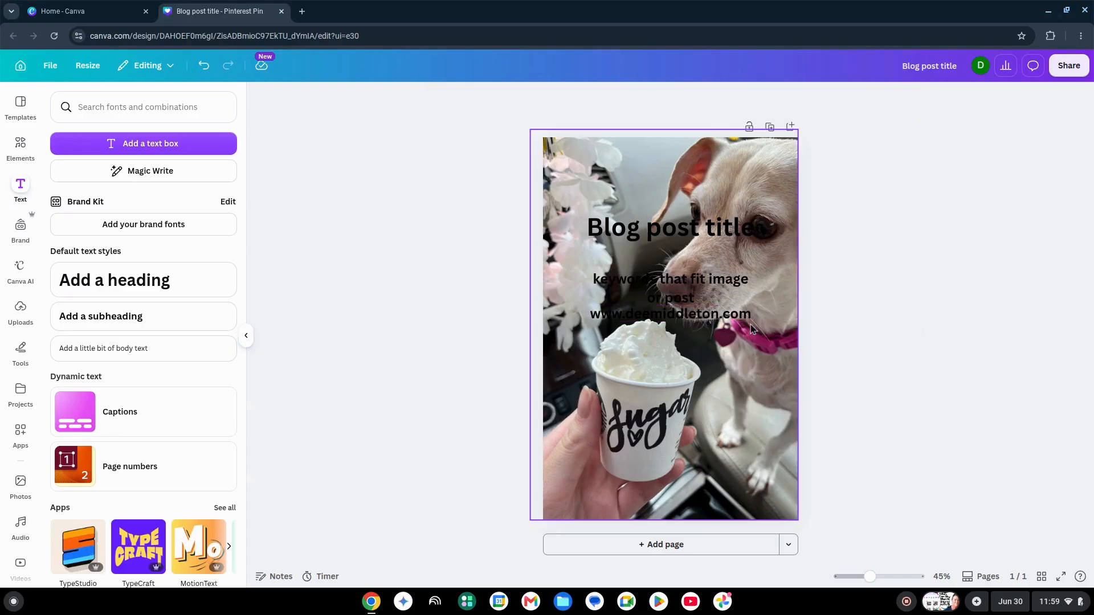
drag(699, 319, 698, 513)
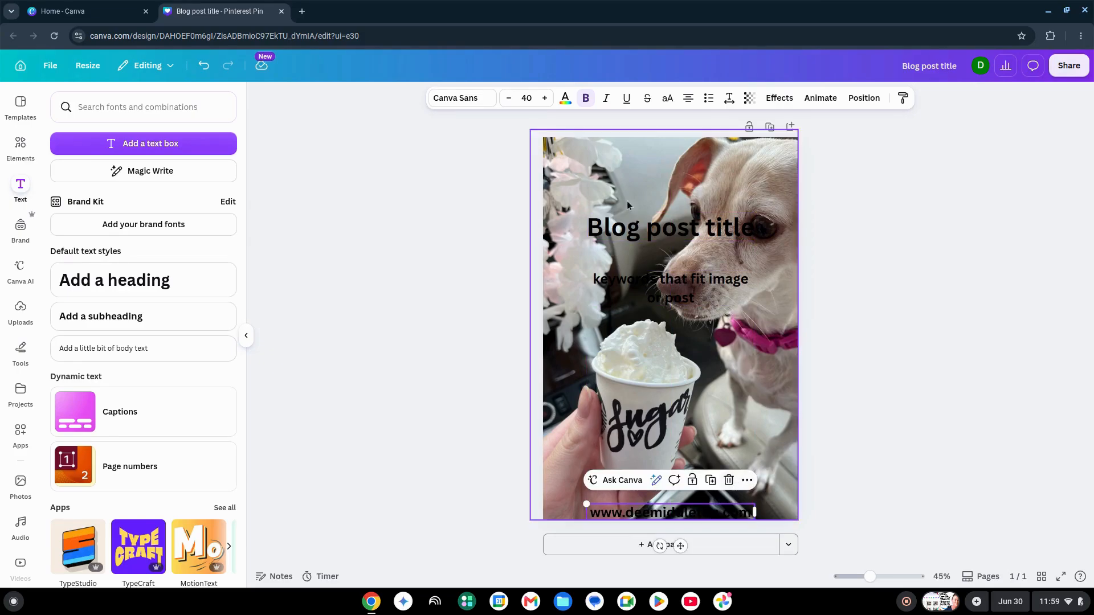
click(565, 99)
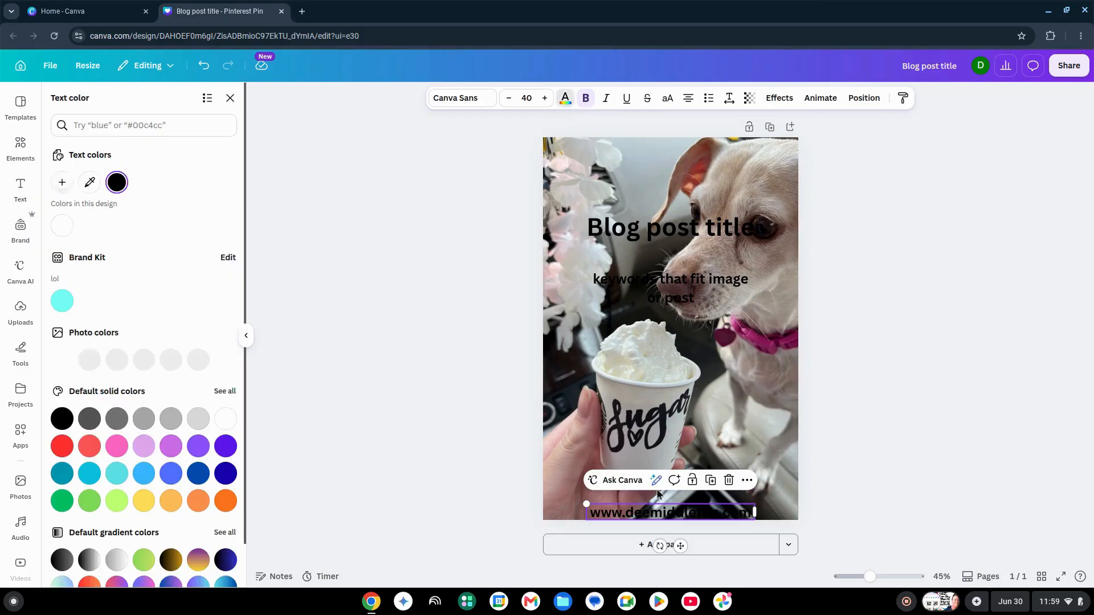
click(62, 225)
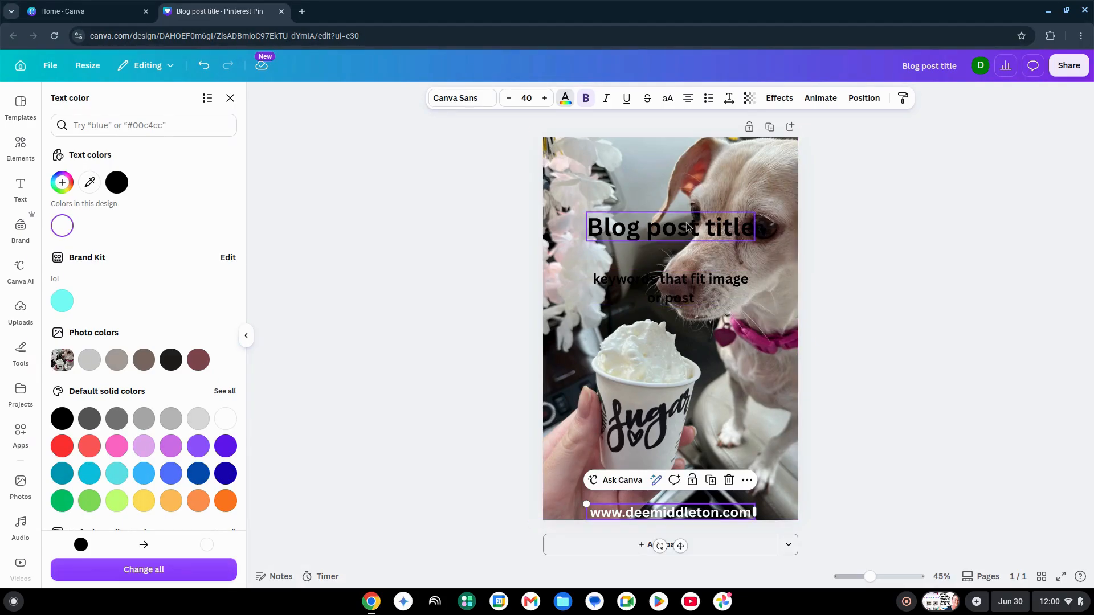
Add a basic square shape behind the title and keywords and widen it on both sides to nearly the page width.
click(19, 149)
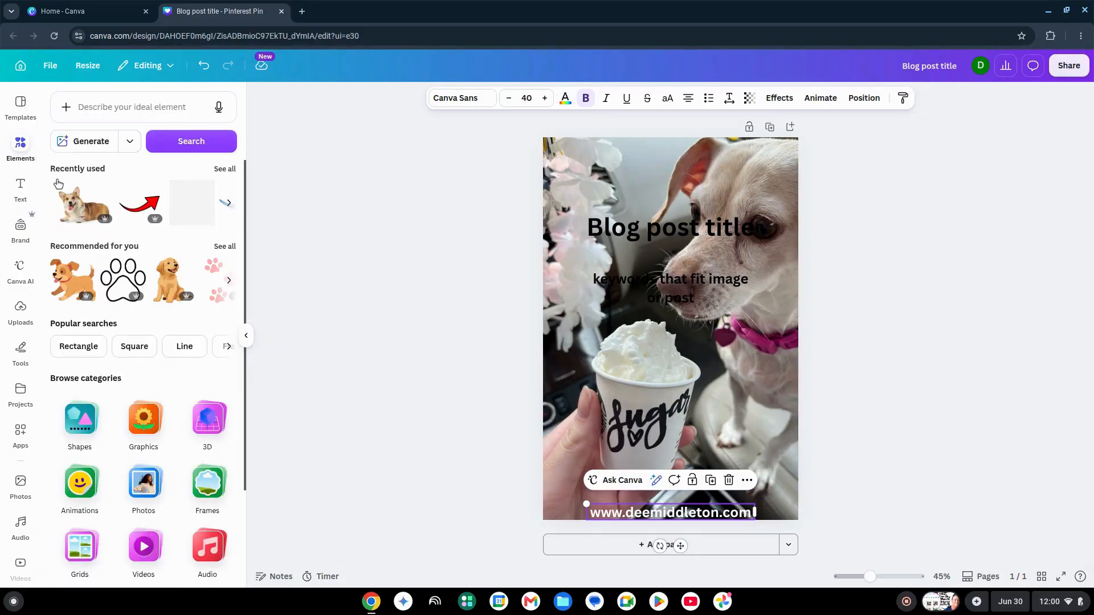
click(79, 430)
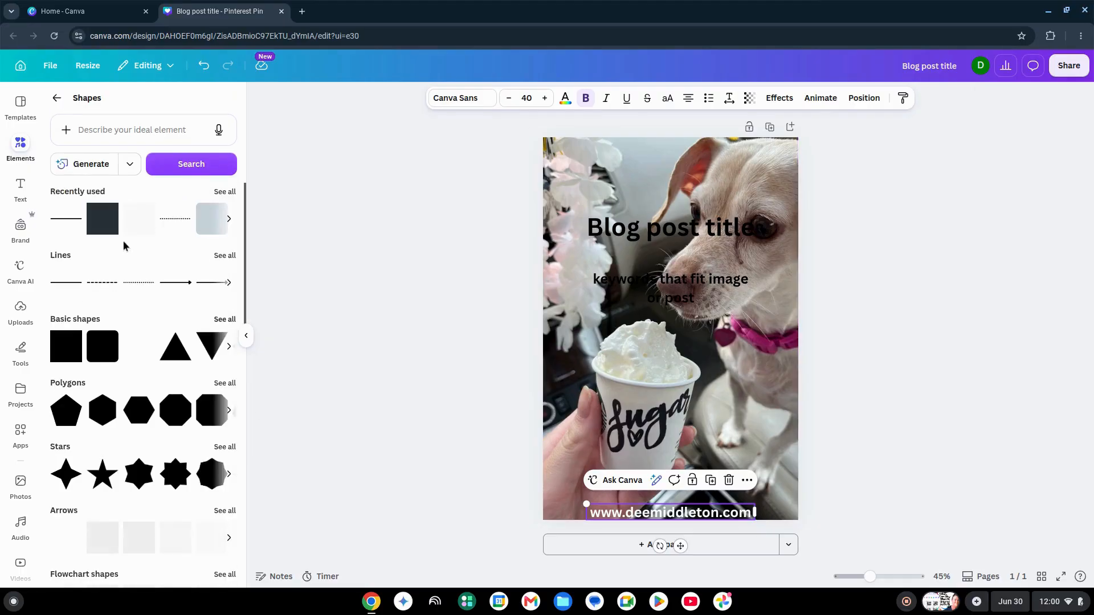
drag(66, 346, 671, 190)
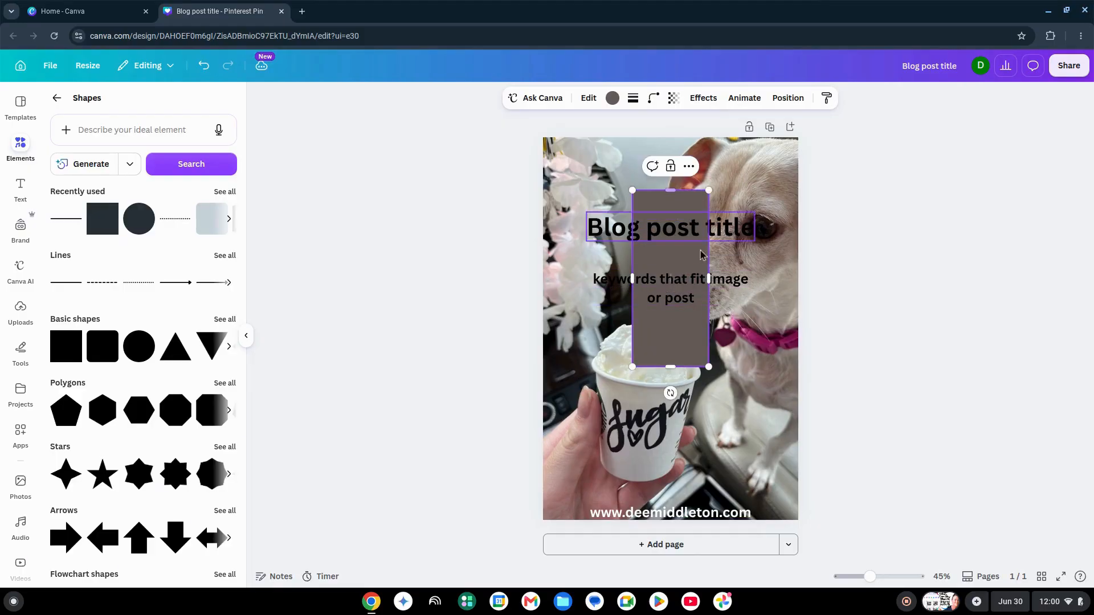
drag(709, 278, 779, 278)
drag(633, 278, 564, 278)
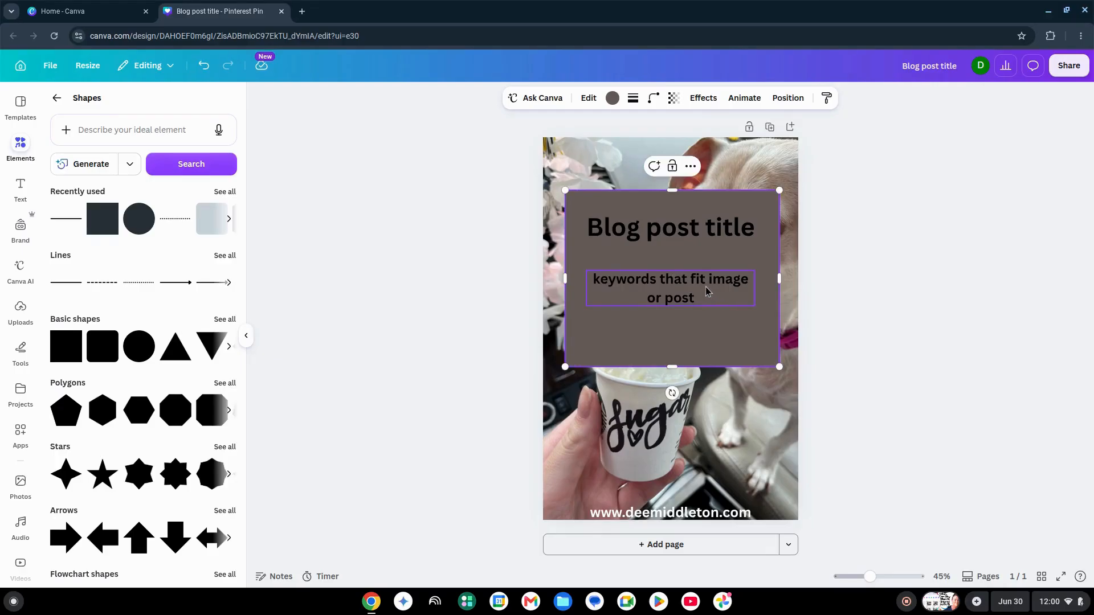
Move the keyword subheading down to the rectangle's lower edge and fill the rectangle with white.
drag(706, 291, 703, 346)
click(703, 232)
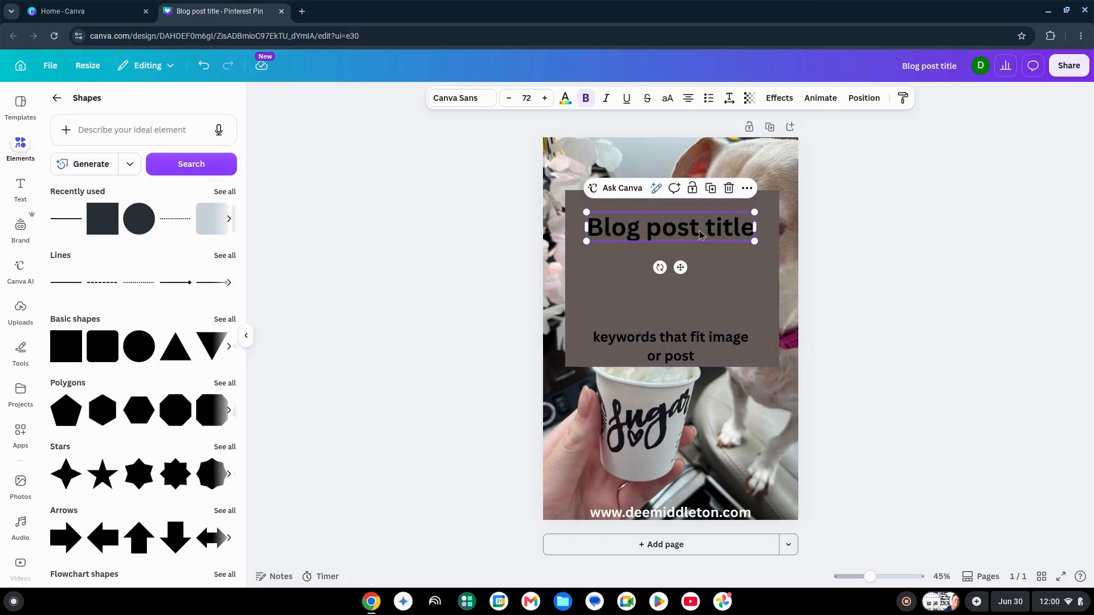
click(747, 256)
click(612, 98)
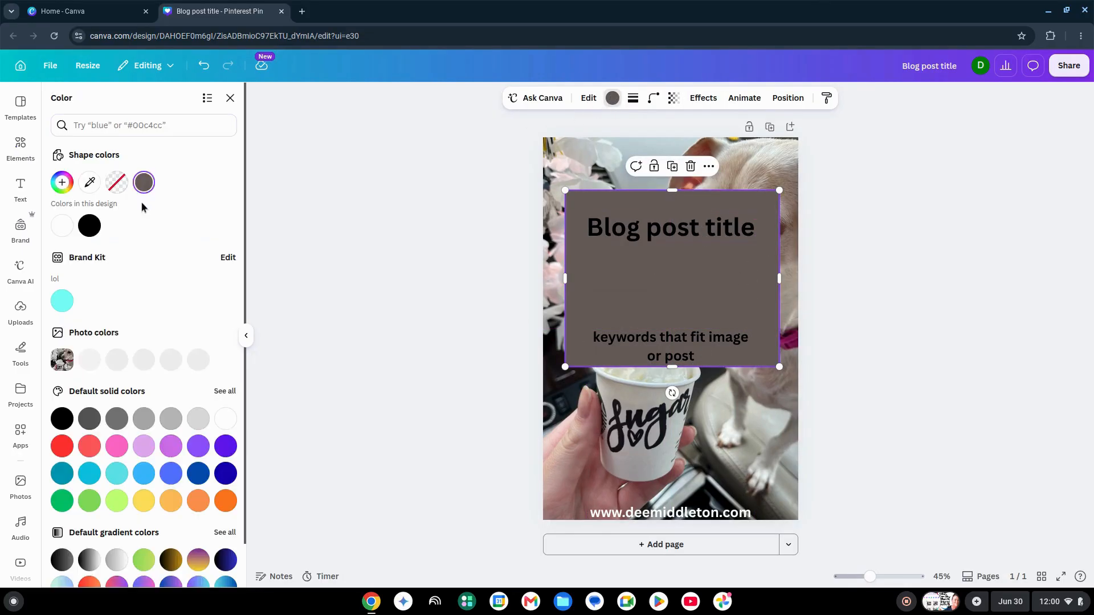
click(62, 226)
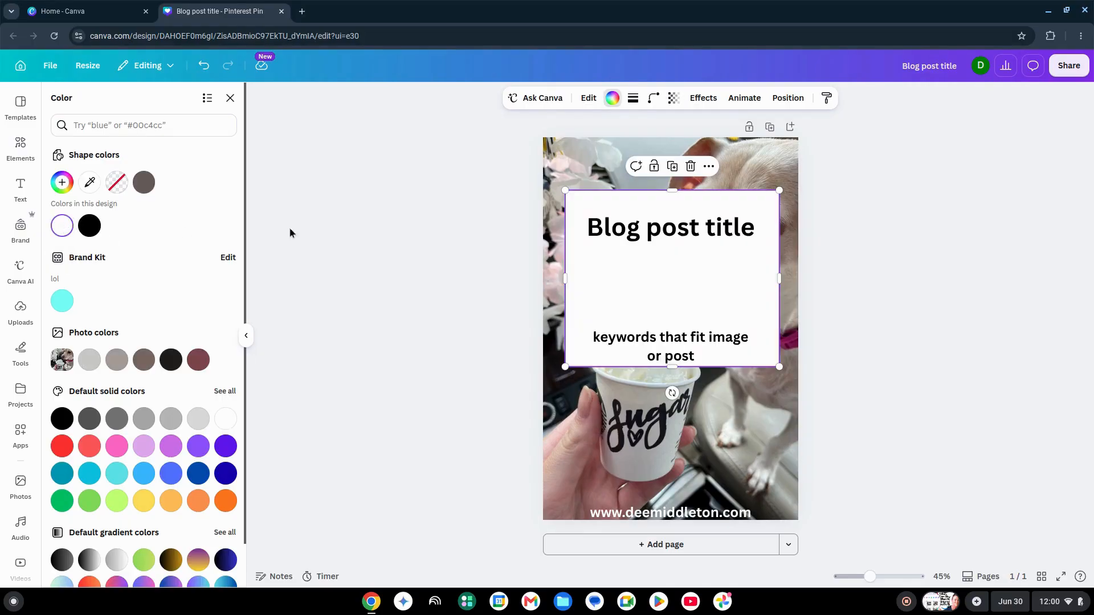
Enlarge the blog post title to font size 125 on two lines and centre it in the rectangle's upper part.
click(624, 229)
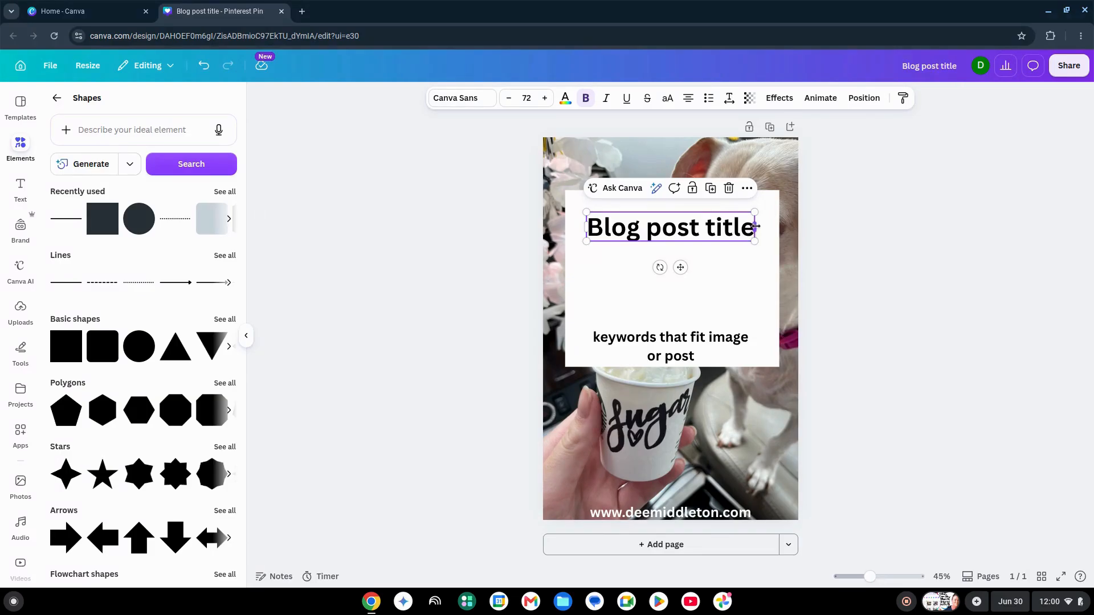
drag(755, 226, 779, 322)
click(825, 295)
click(712, 267)
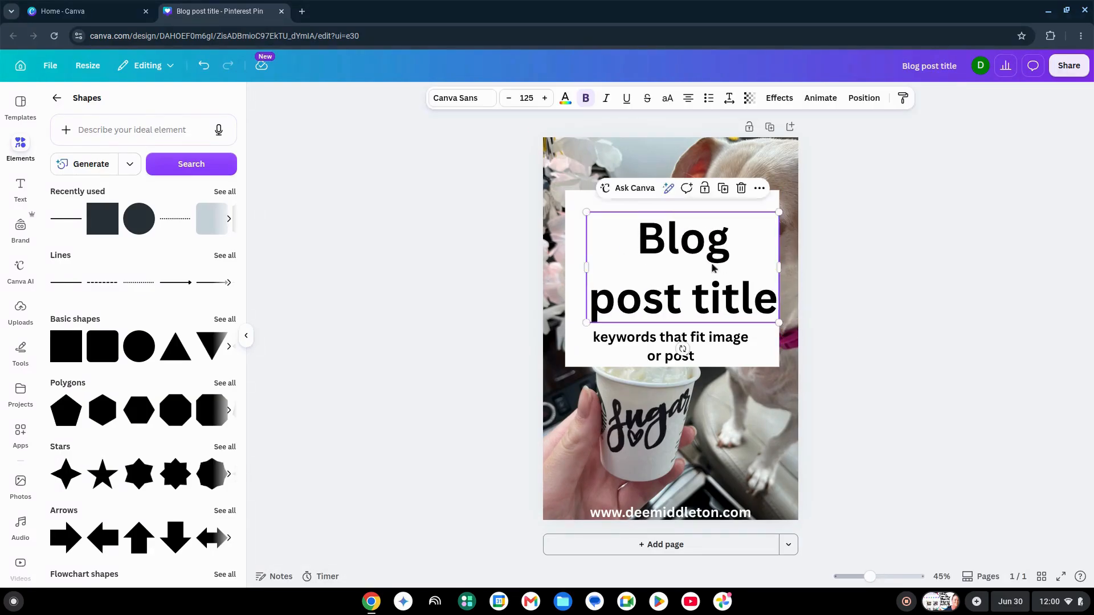
mouse_move(712, 267)
mouse_down()
mouse_move(686, 254)
mouse_move(716, 264)
mouse_move(707, 287)
mouse_up()
Enlarge the keyword subheading to font size 53 and centre it beneath the title inside the white rectangle.
drag(725, 362, 803, 378)
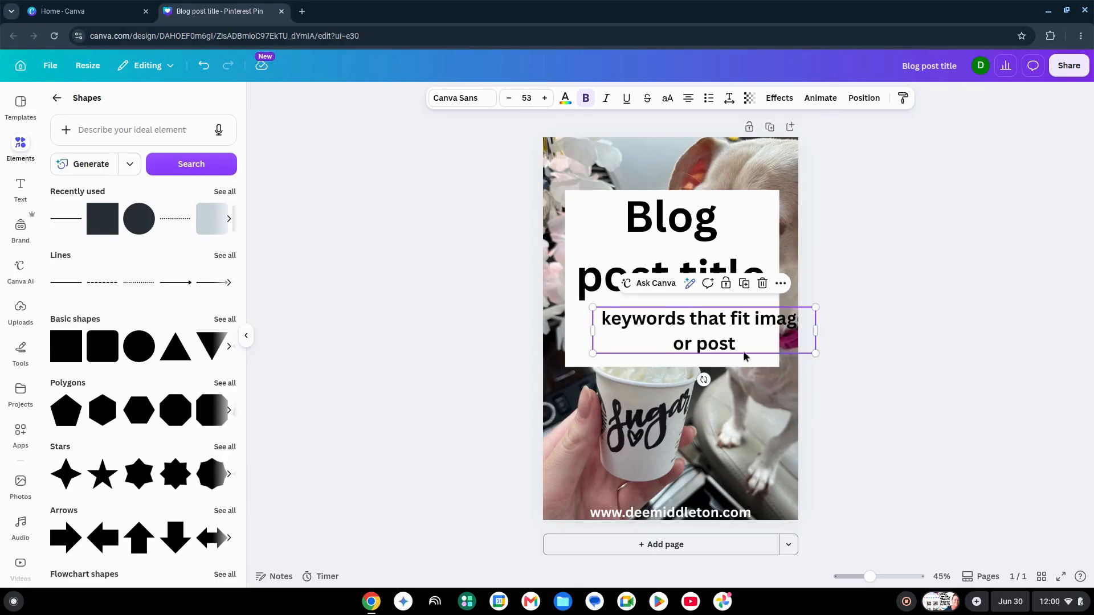
drag(741, 339, 708, 344)
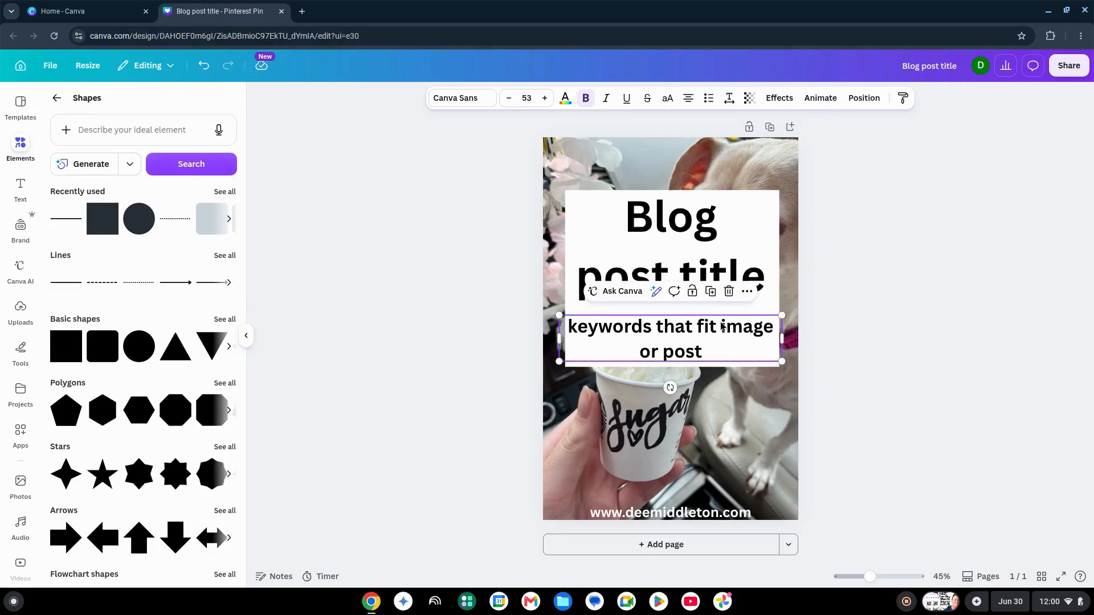
click(867, 346)
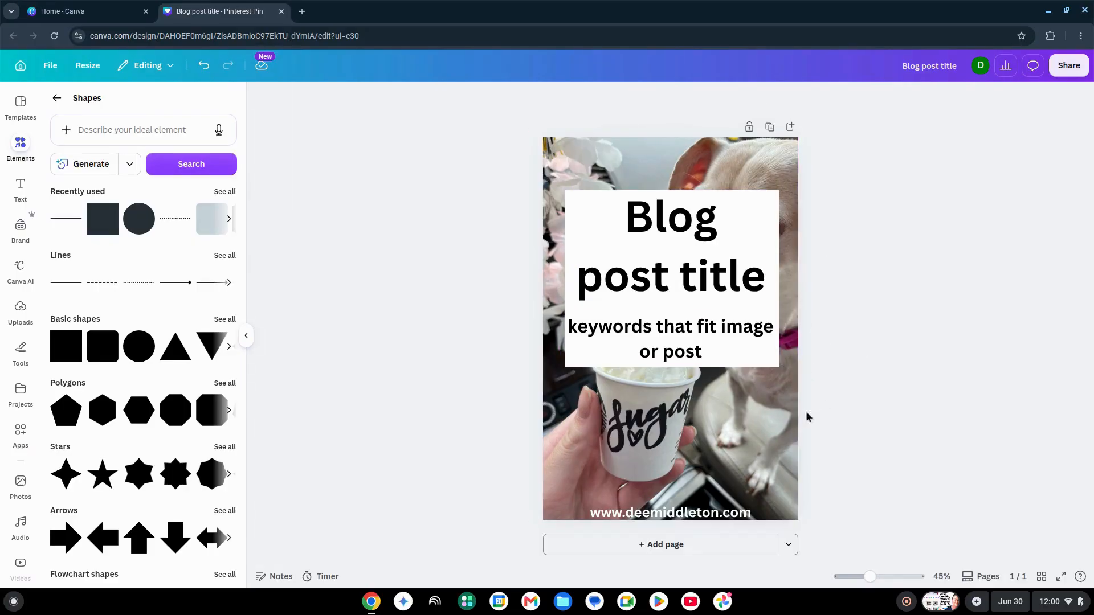
Set the white rectangle's transparency to 55 so the dog photo shows through behind the text.
click(773, 208)
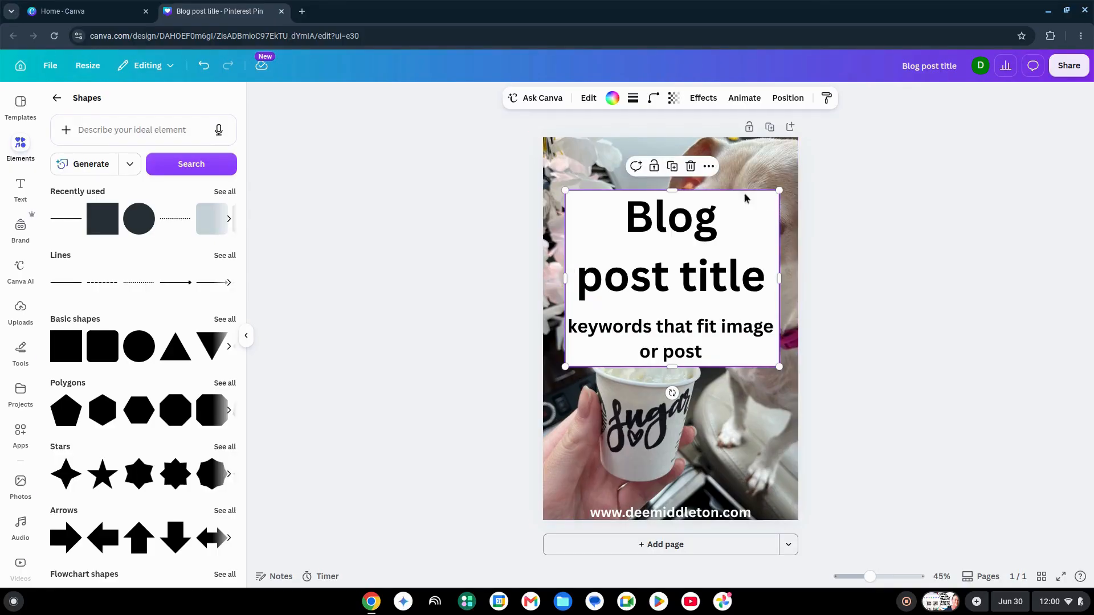
click(675, 99)
drag(696, 153, 664, 147)
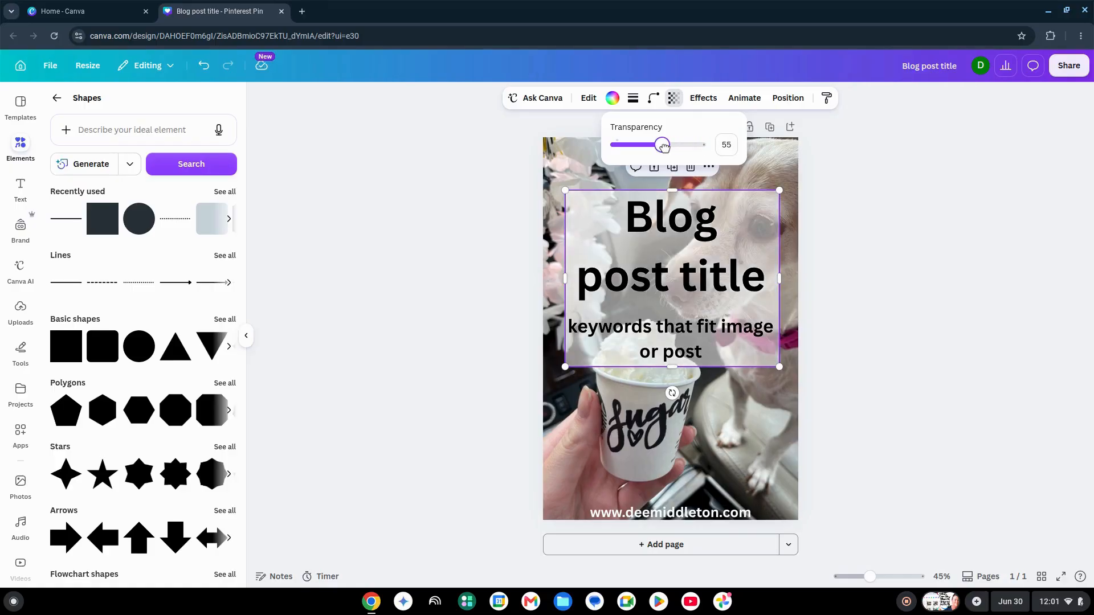
click(866, 268)
click(764, 272)
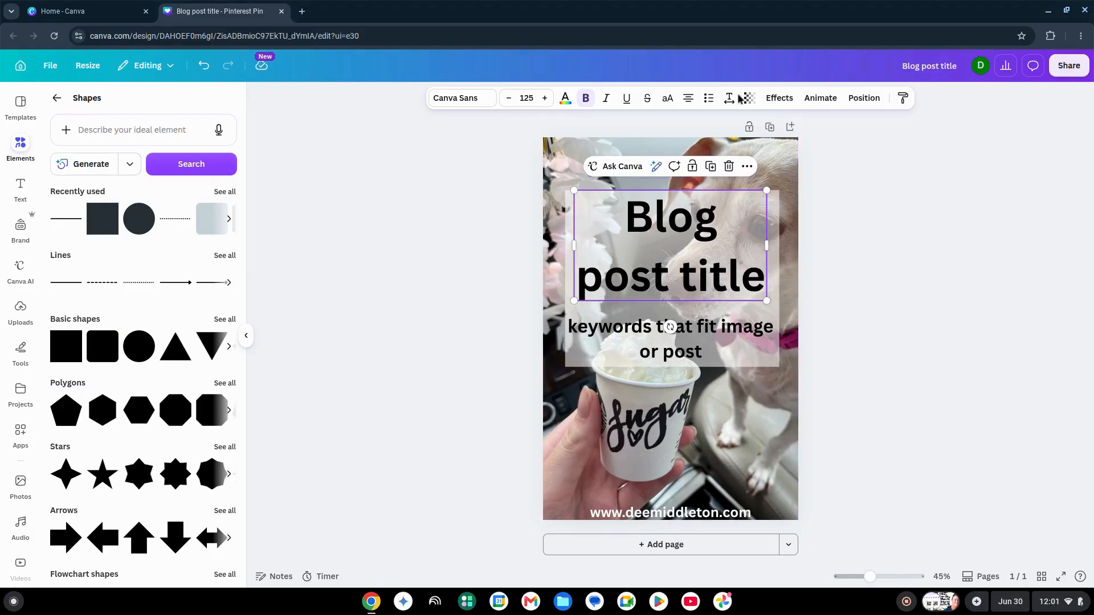
click(702, 463)
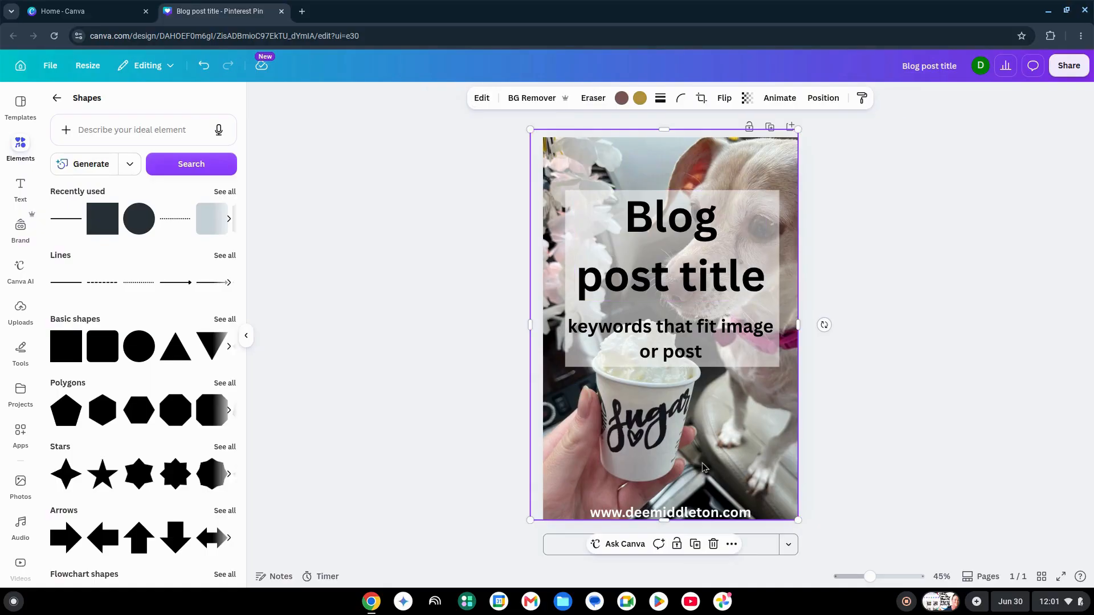
click(684, 270)
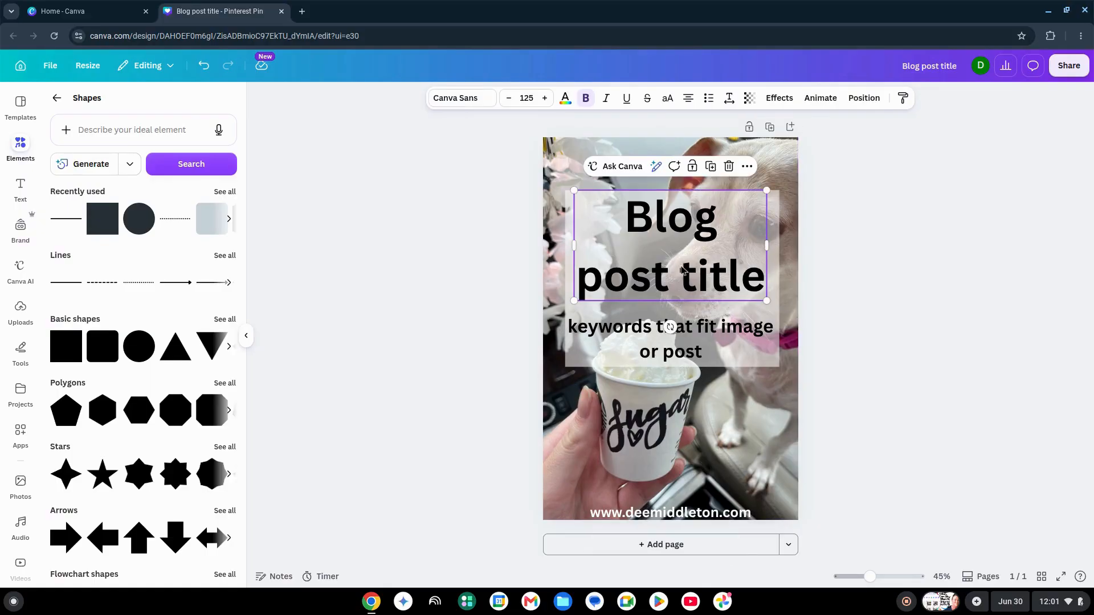
click(690, 340)
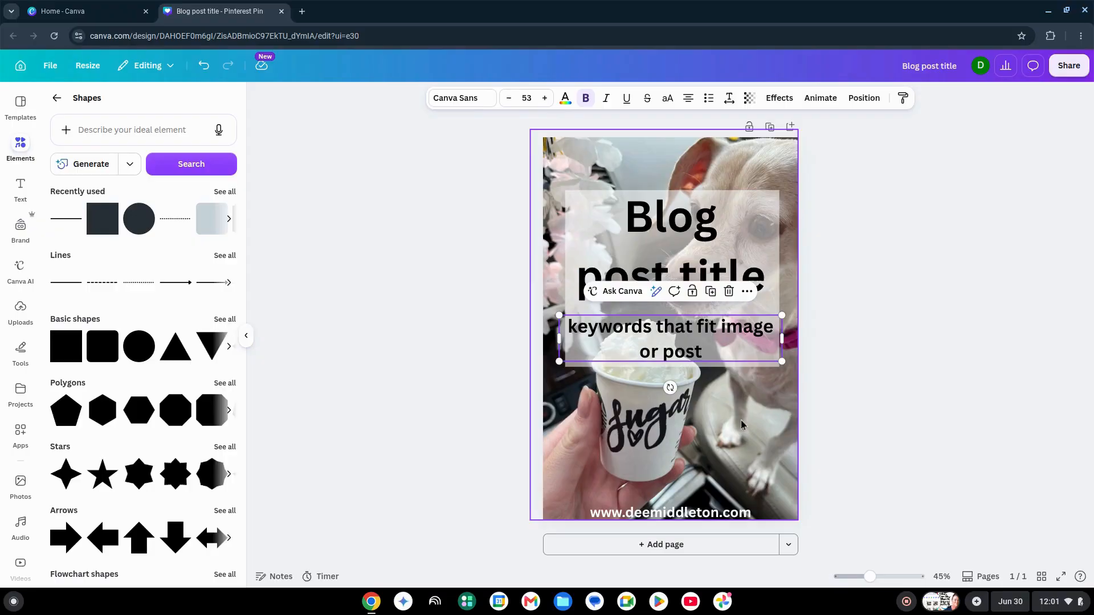
key(Escape)
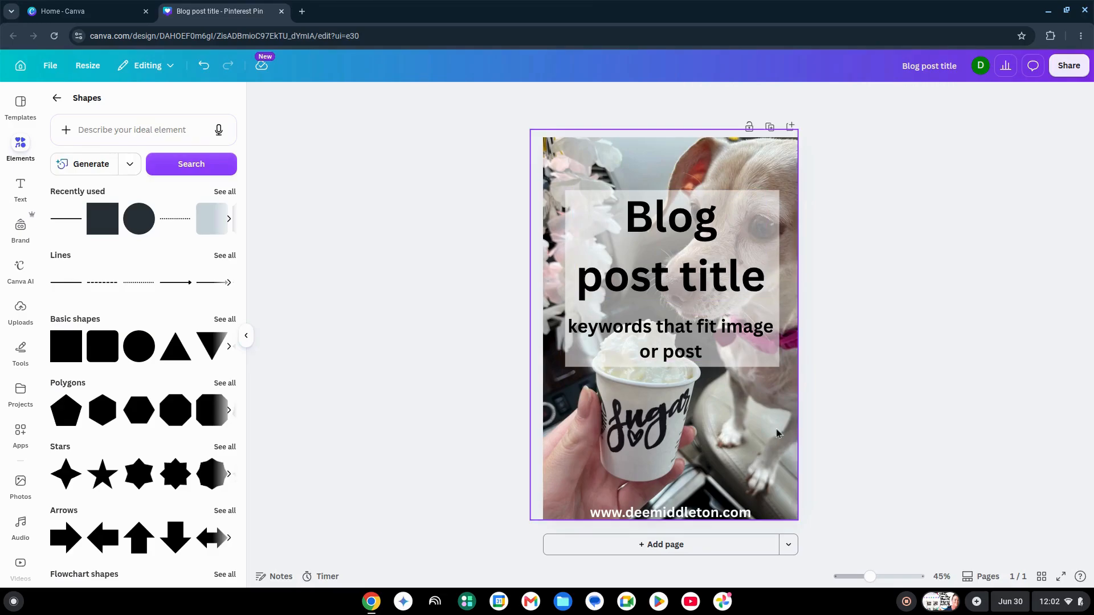
Flip the background photo of the dog and cup horizontally.
click(683, 442)
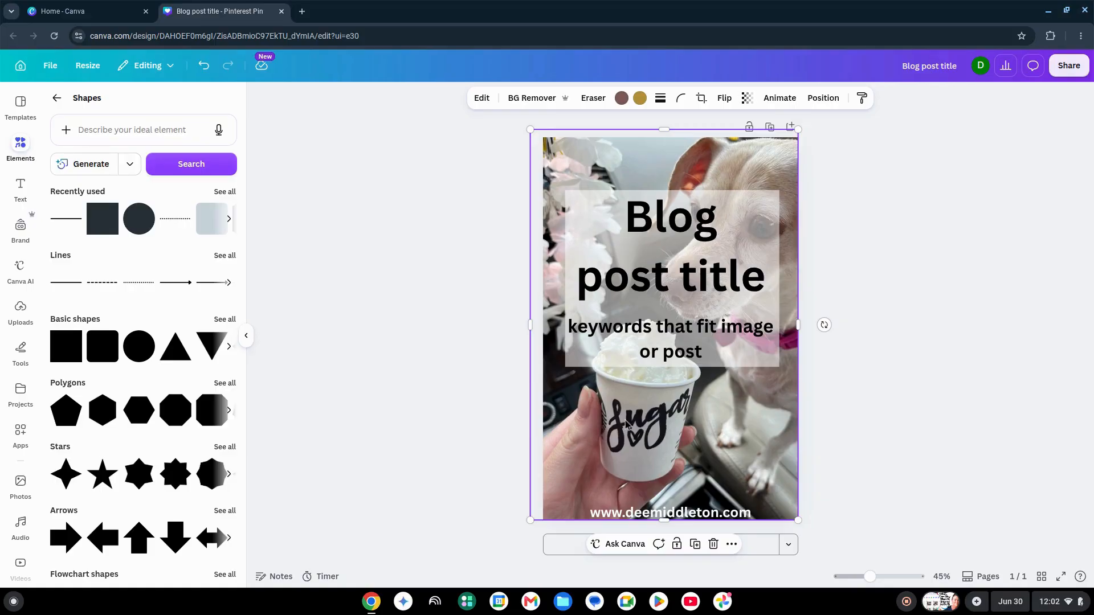
click(724, 98)
click(733, 127)
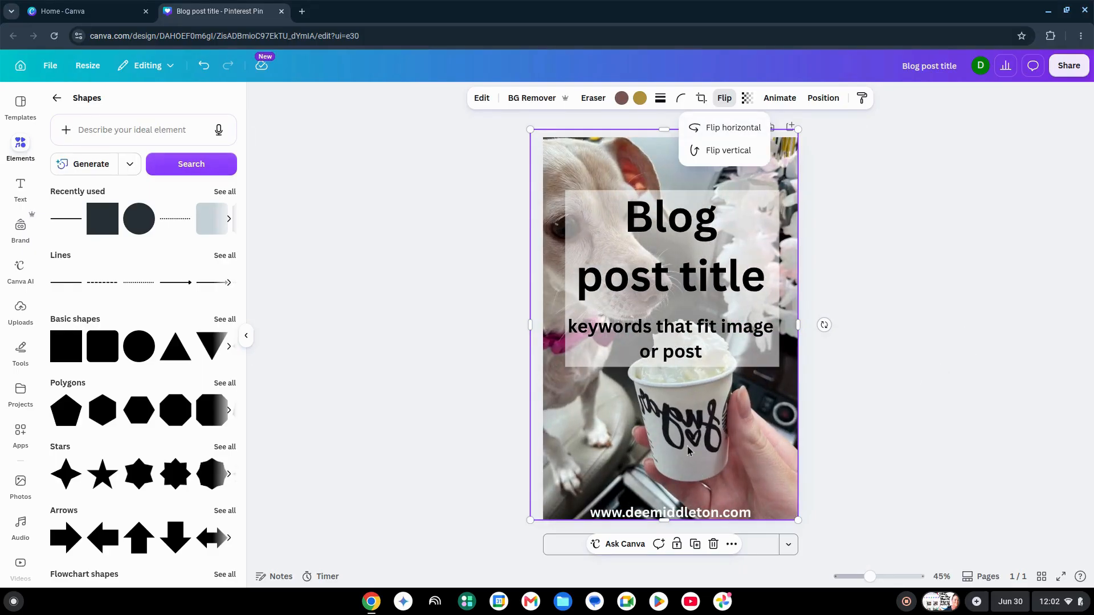
Flip the dog-and-cup photo back horizontally and replace it with the uploaded photo of the dog chewing a red toy.
click(727, 129)
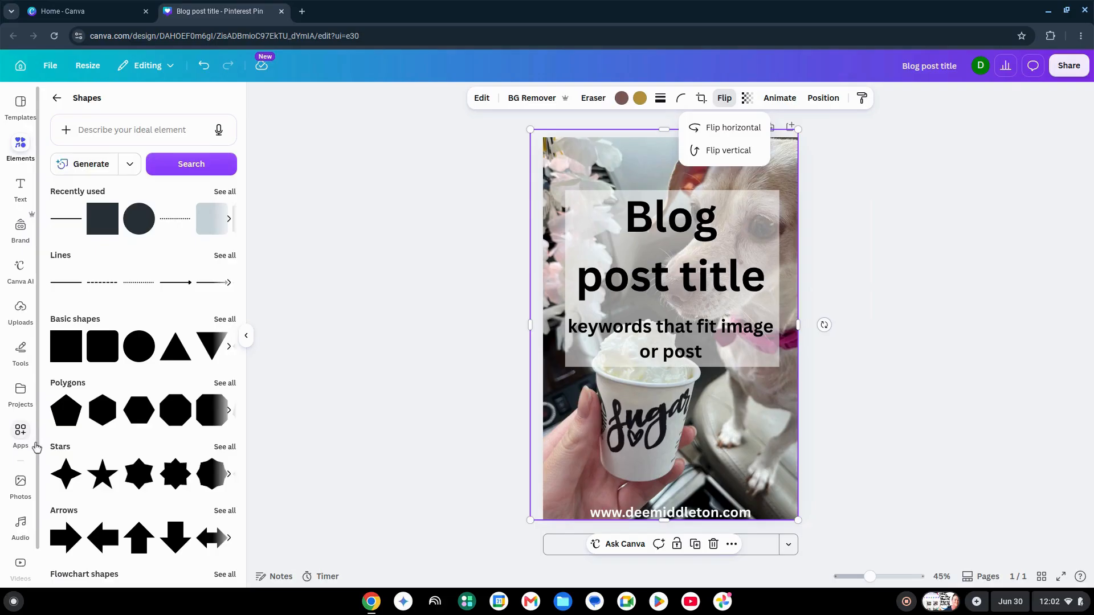
click(22, 312)
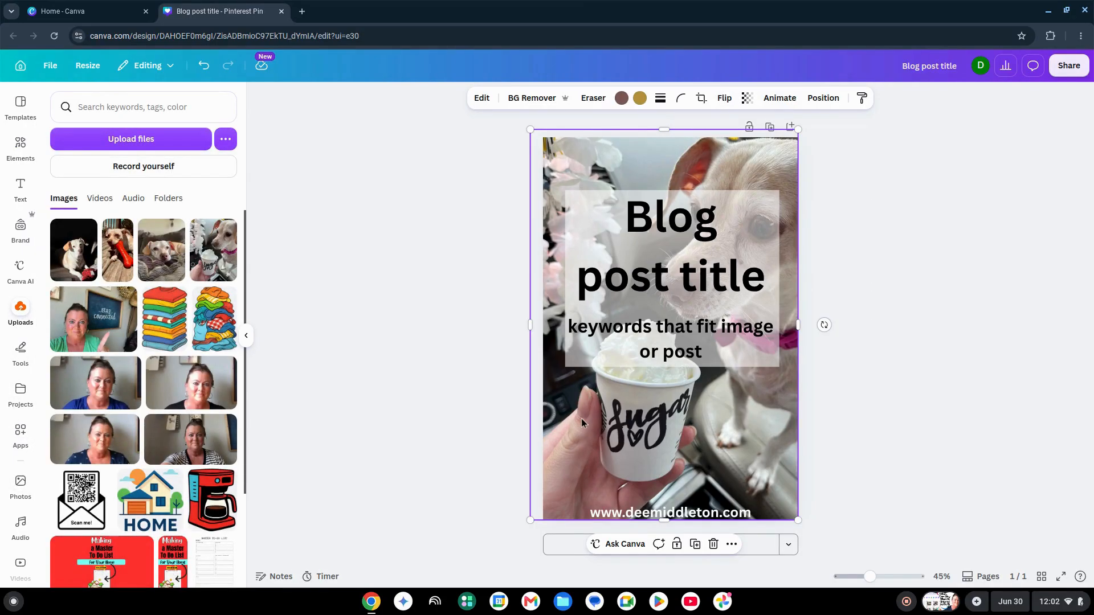
key(Escape)
click(760, 466)
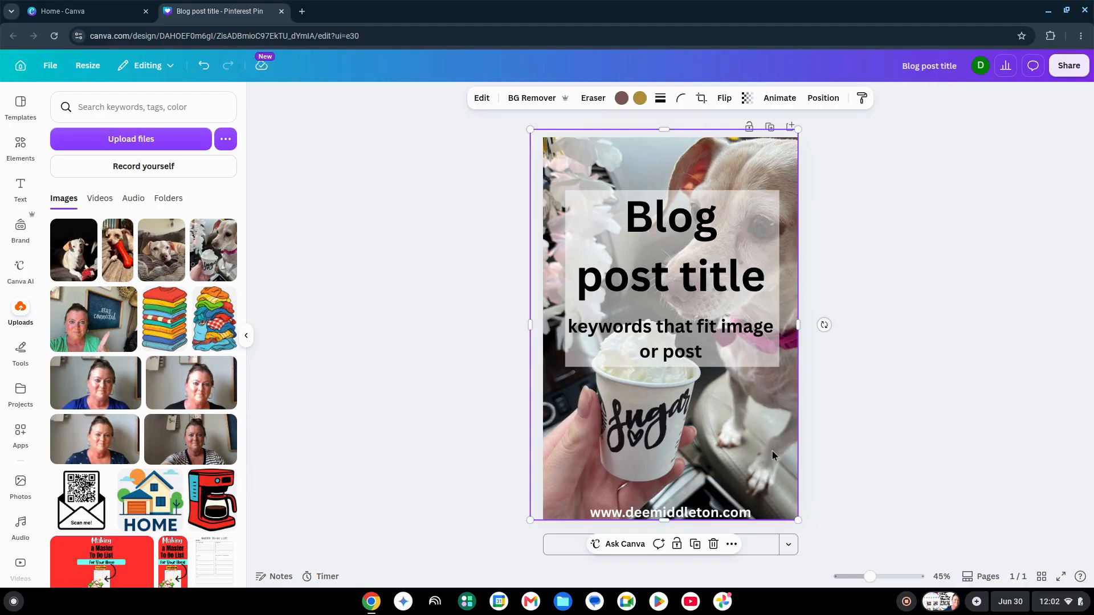
click(713, 544)
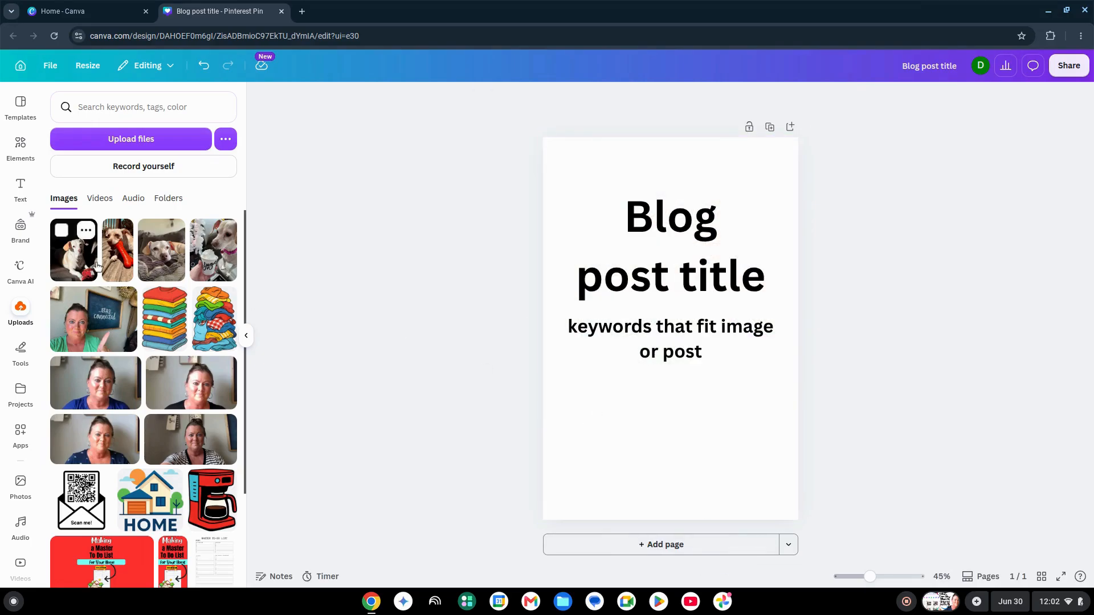
click(117, 251)
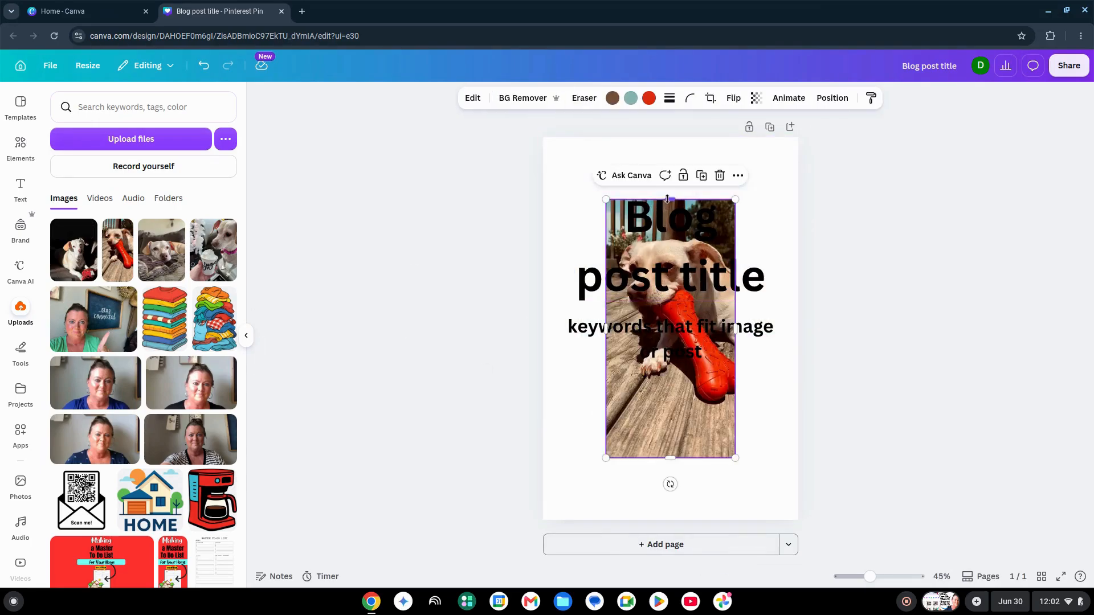
Stretch the red-toy photo to cover the whole page and send it behind the semi-transparent rectangle.
click(21, 146)
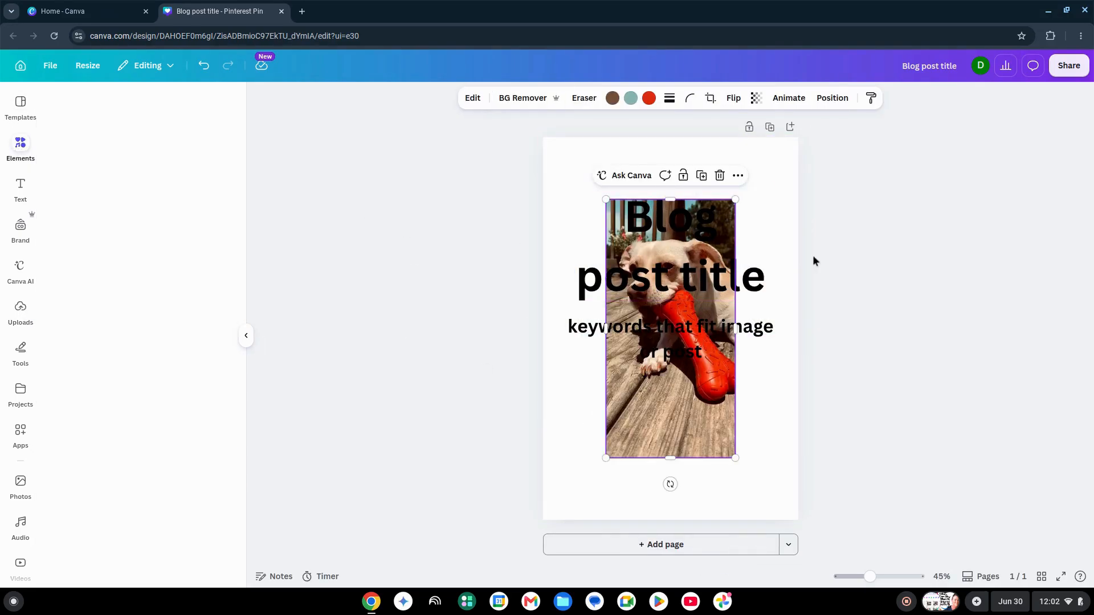
drag(672, 199, 672, 131)
drag(670, 457, 670, 541)
drag(734, 336, 837, 336)
drag(605, 336, 543, 338)
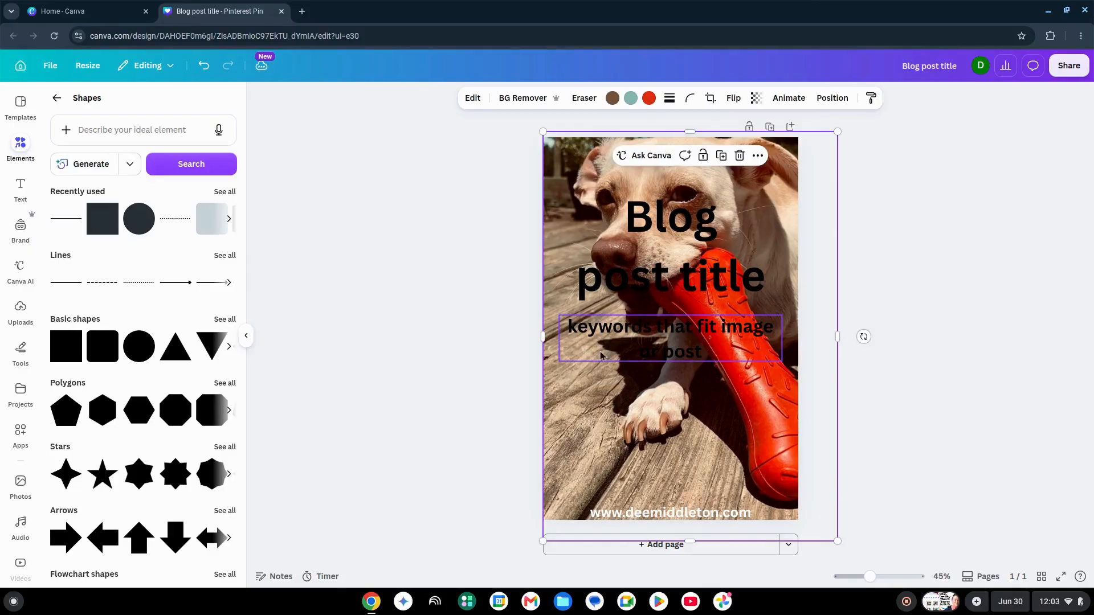
click(830, 98)
click(190, 158)
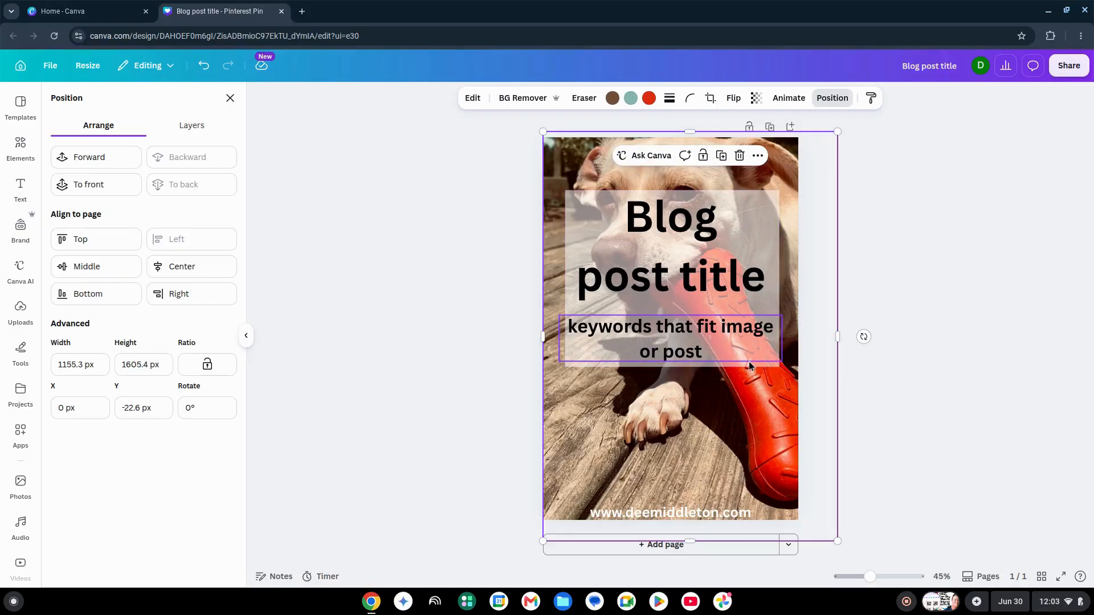
Move the rectangle, keyword subheading and blog post title down to the lower half of the page so the dog's face is uncovered.
drag(752, 369, 752, 443)
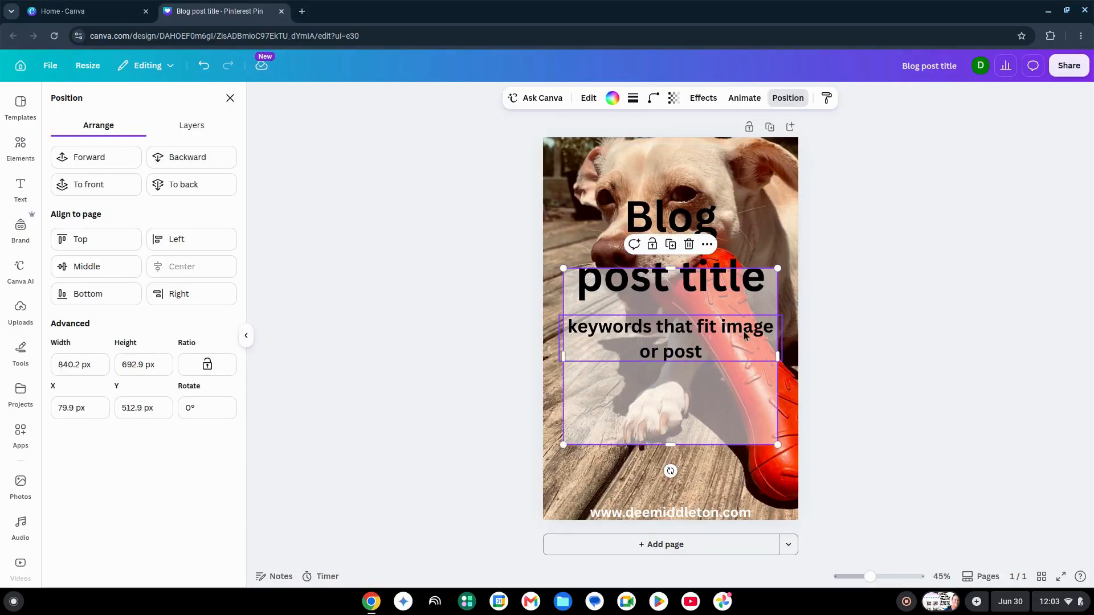
drag(720, 357, 731, 454)
click(721, 358)
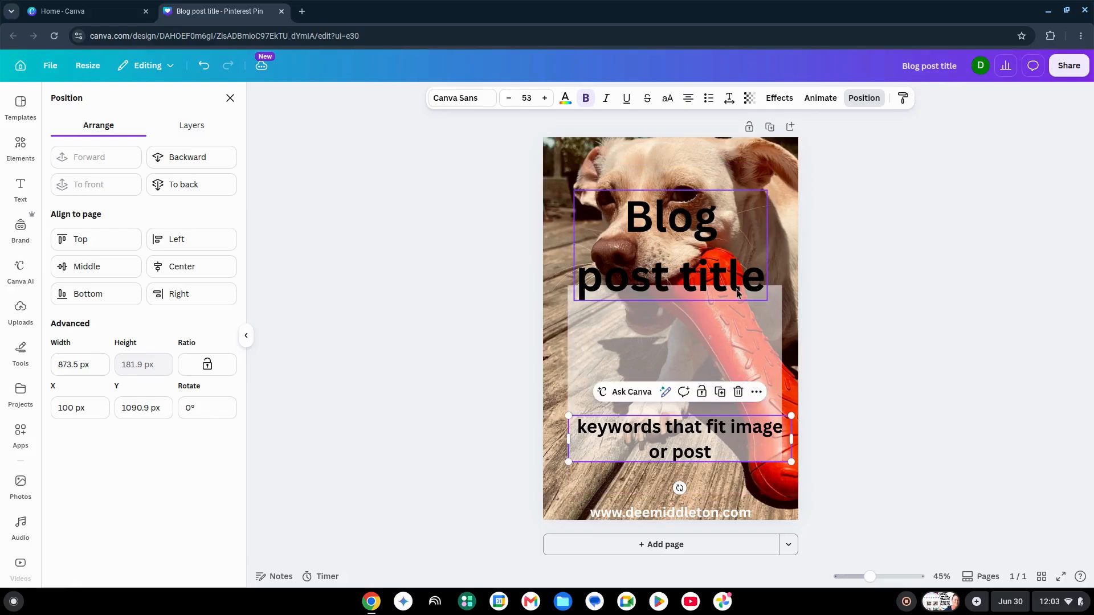
drag(736, 292, 736, 382)
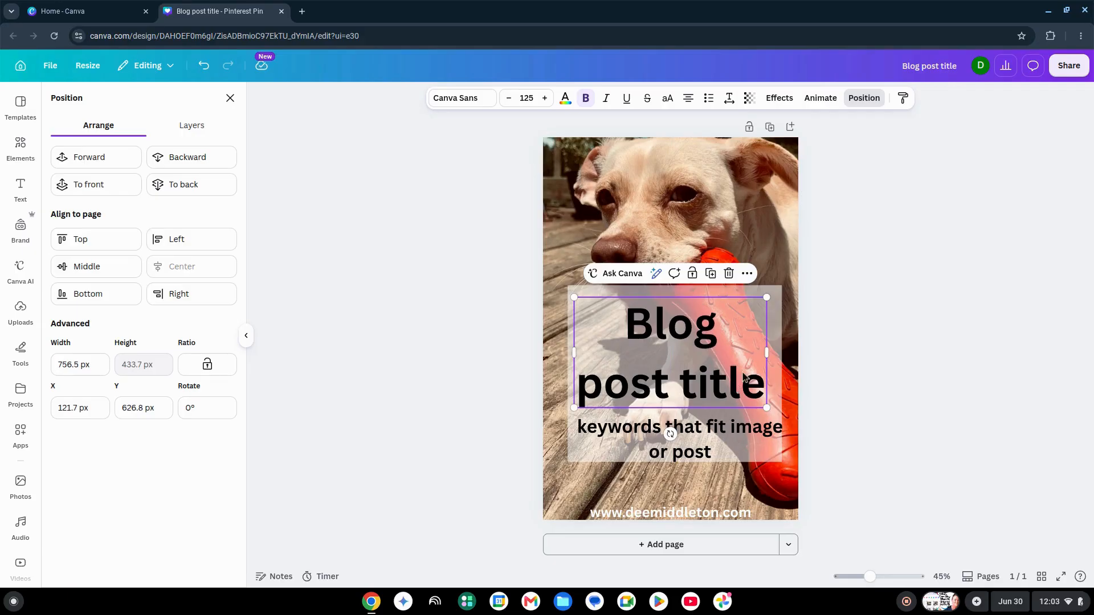
Try the Bali and Capri warm filters on the red-toy background photo and apply Bali at intensity 100.
click(770, 237)
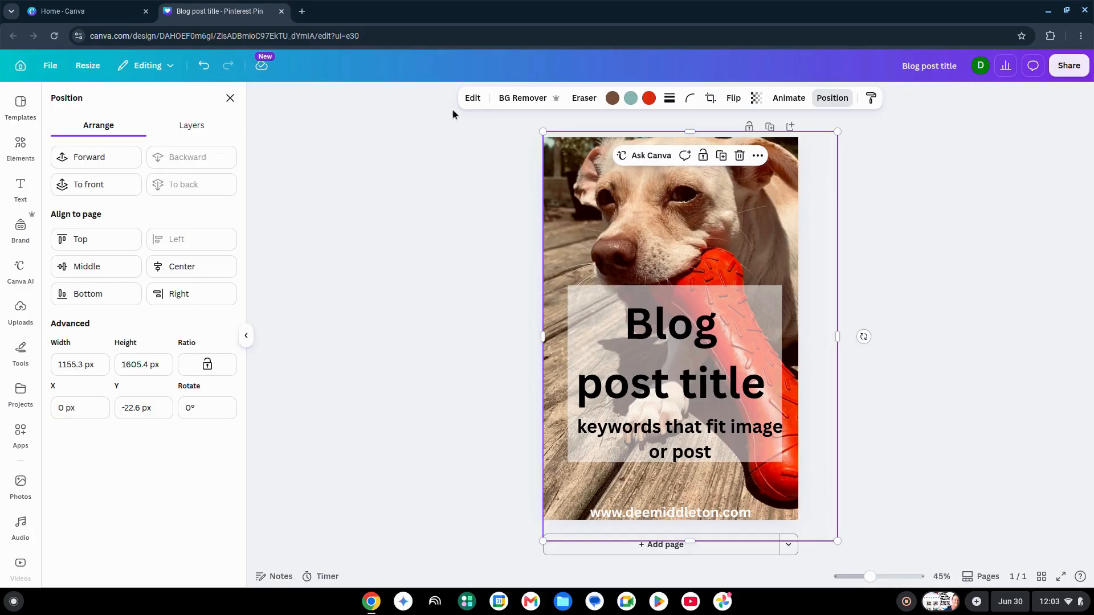
click(470, 102)
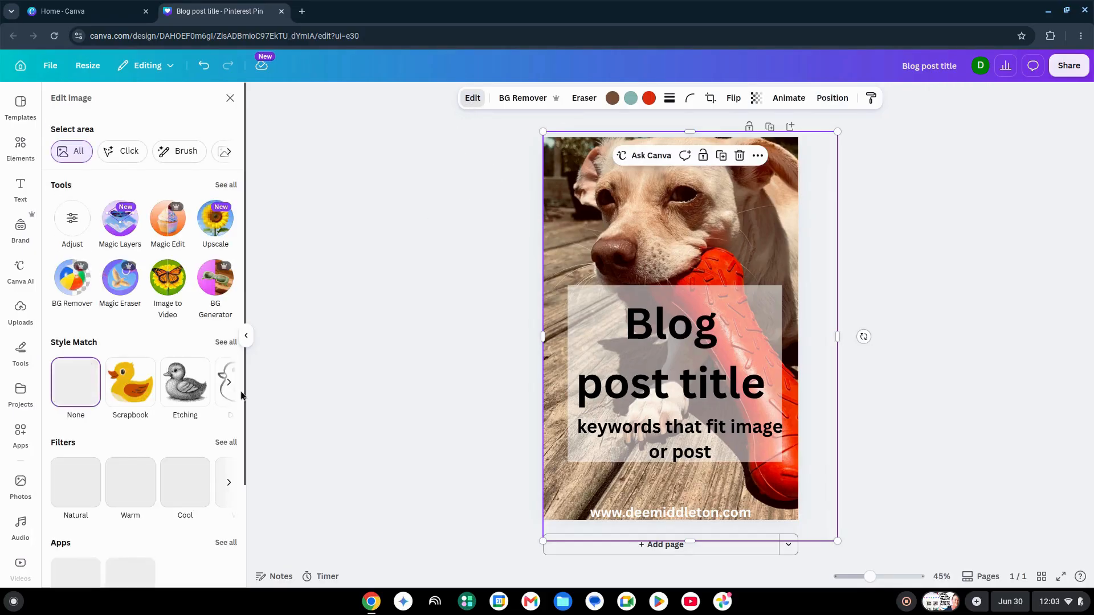
click(226, 442)
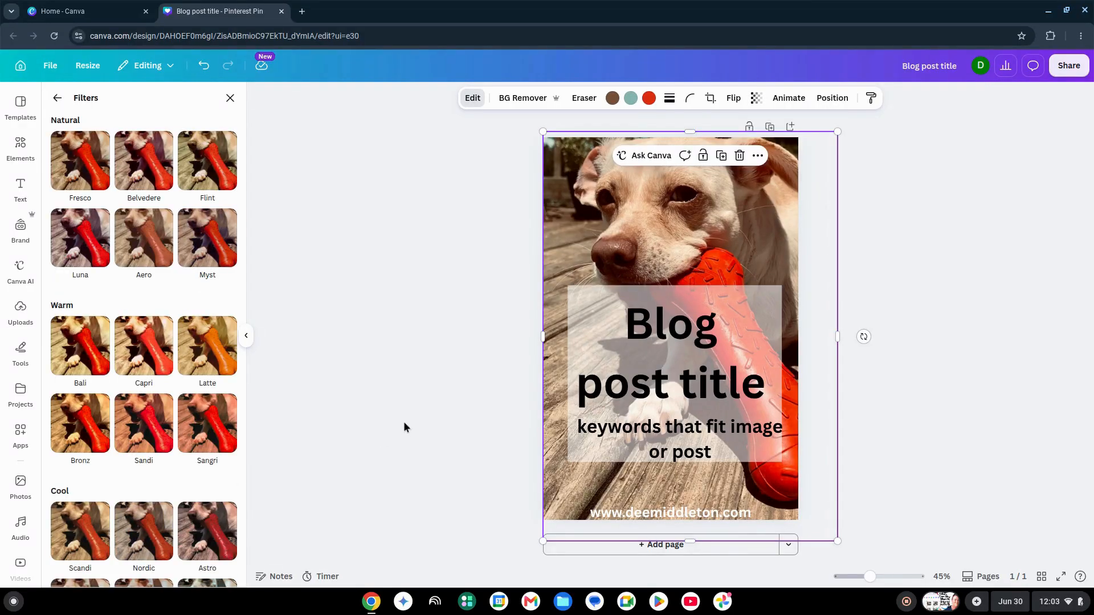
click(67, 365)
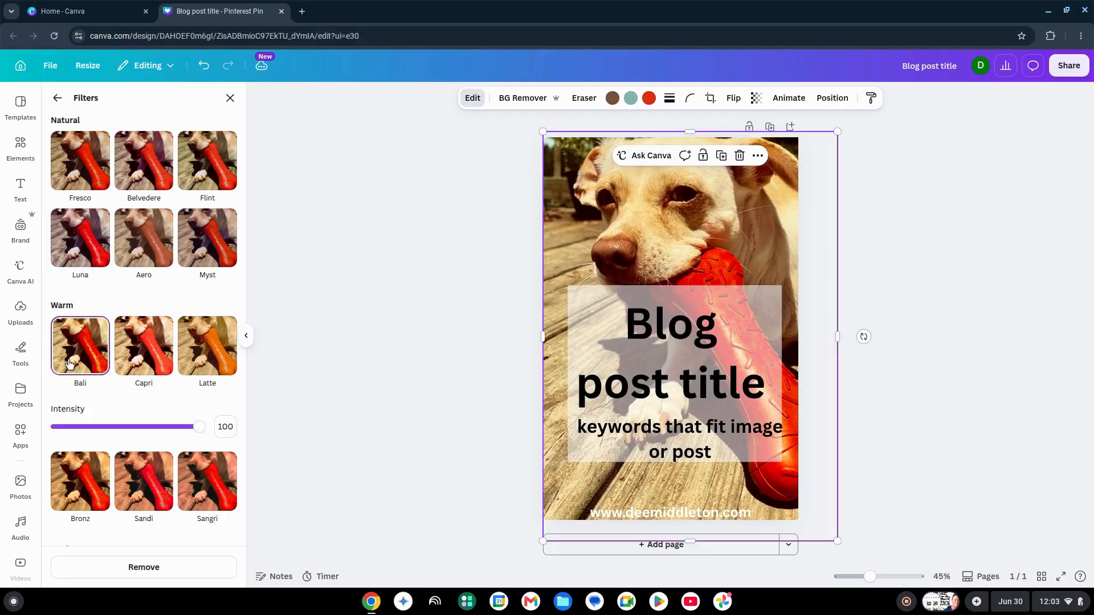
click(147, 355)
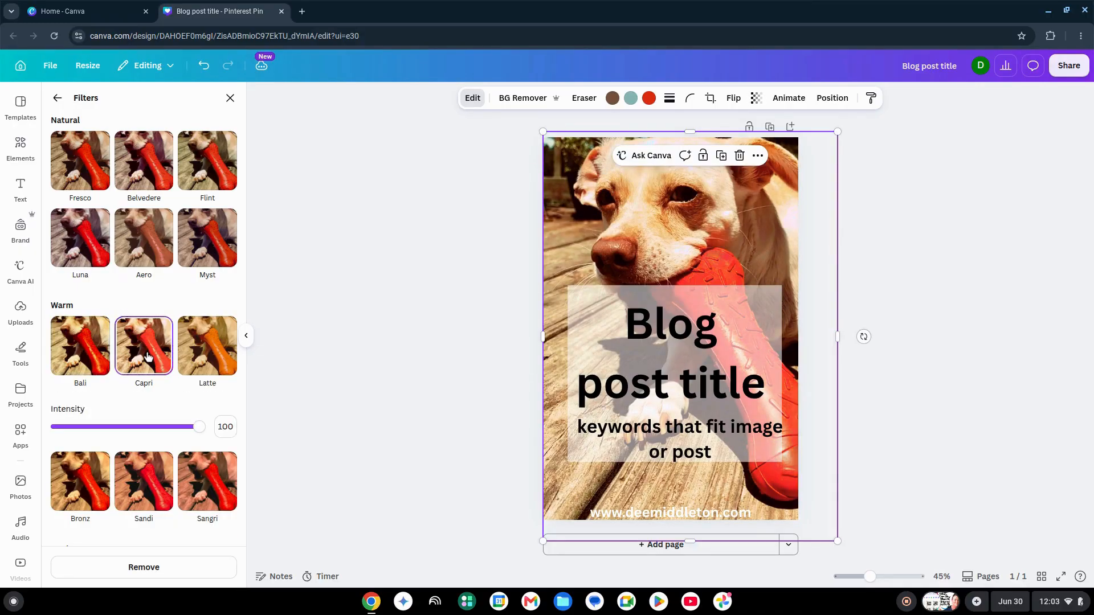
click(85, 356)
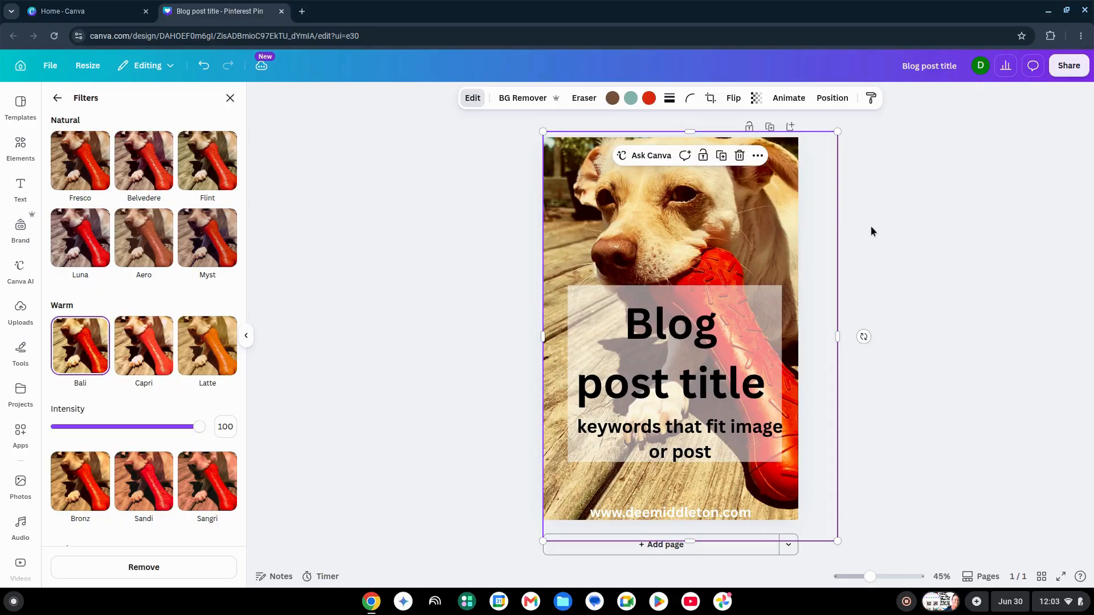
Flip the red-toy photo horizontally and shift it slightly left so it still fills the page.
click(743, 233)
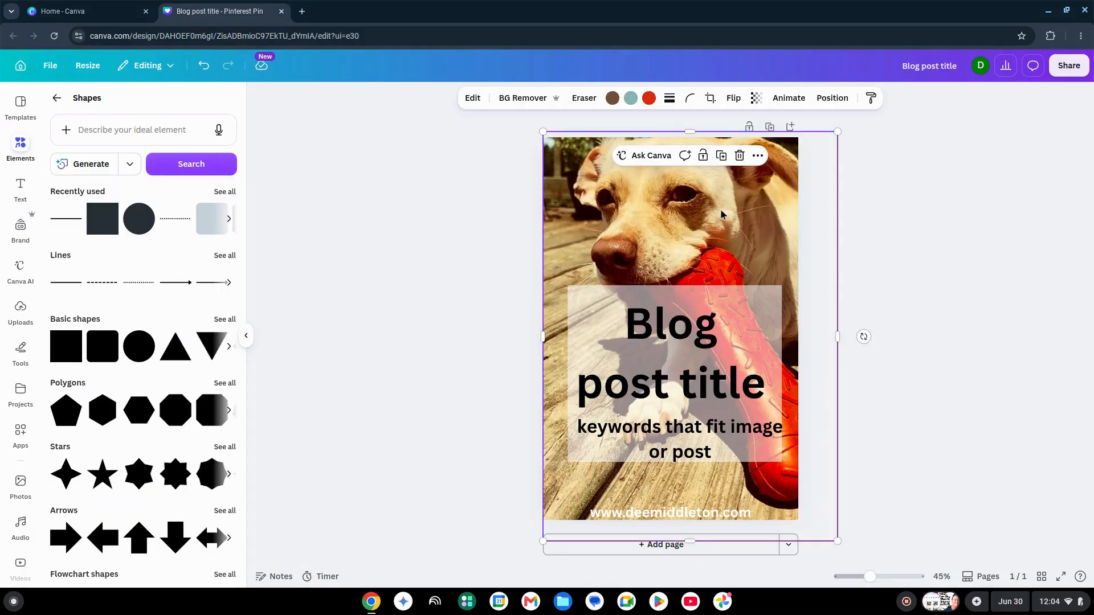
click(734, 100)
click(745, 128)
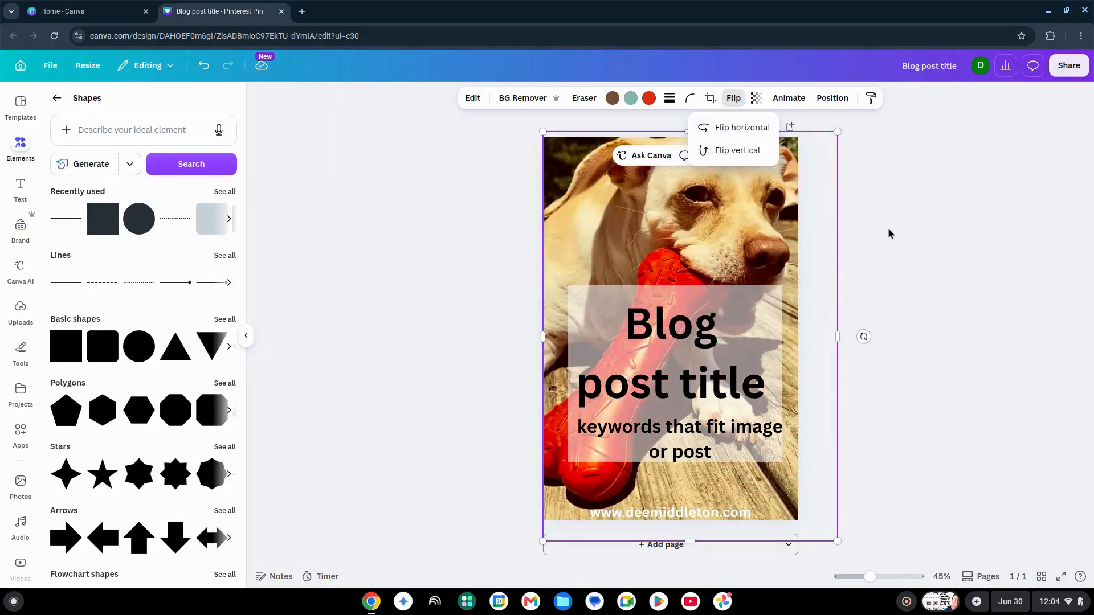
drag(682, 246, 651, 248)
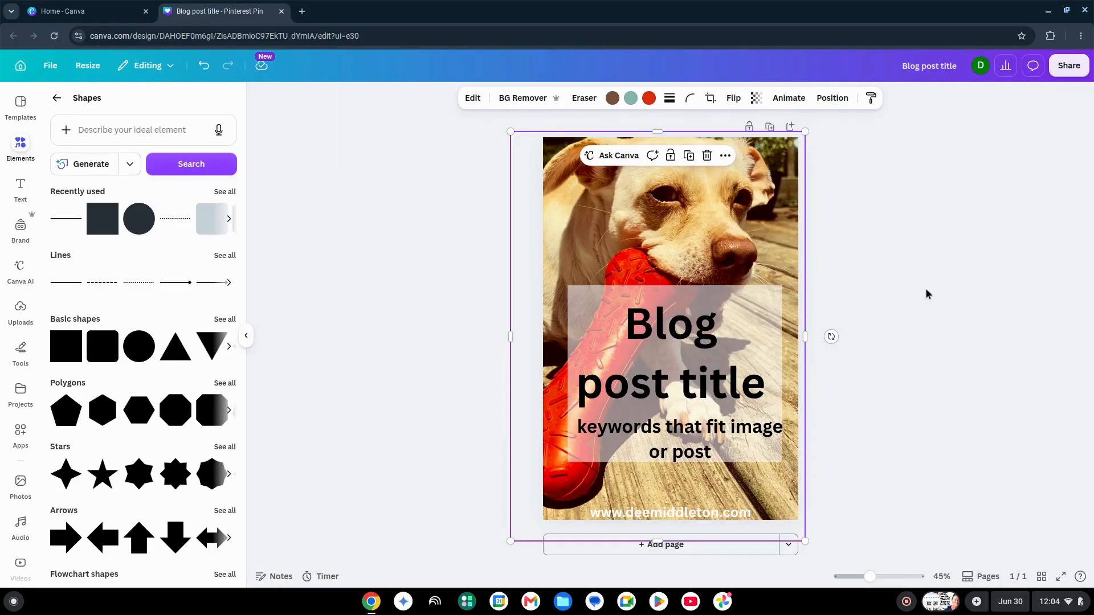
Change the website address text at the foot of the page to black.
click(704, 511)
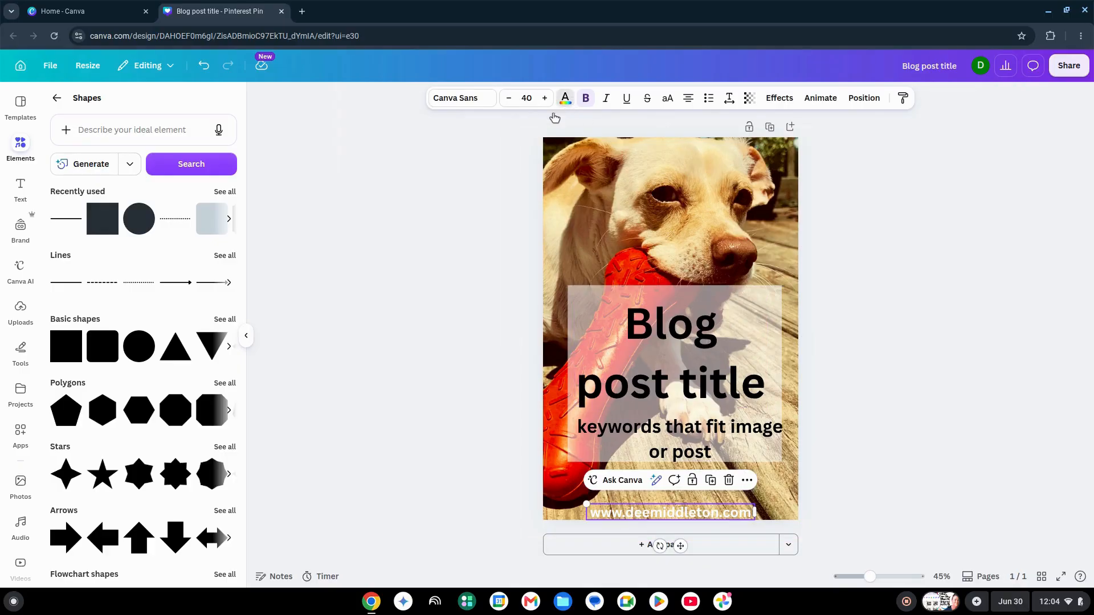
click(565, 98)
click(144, 182)
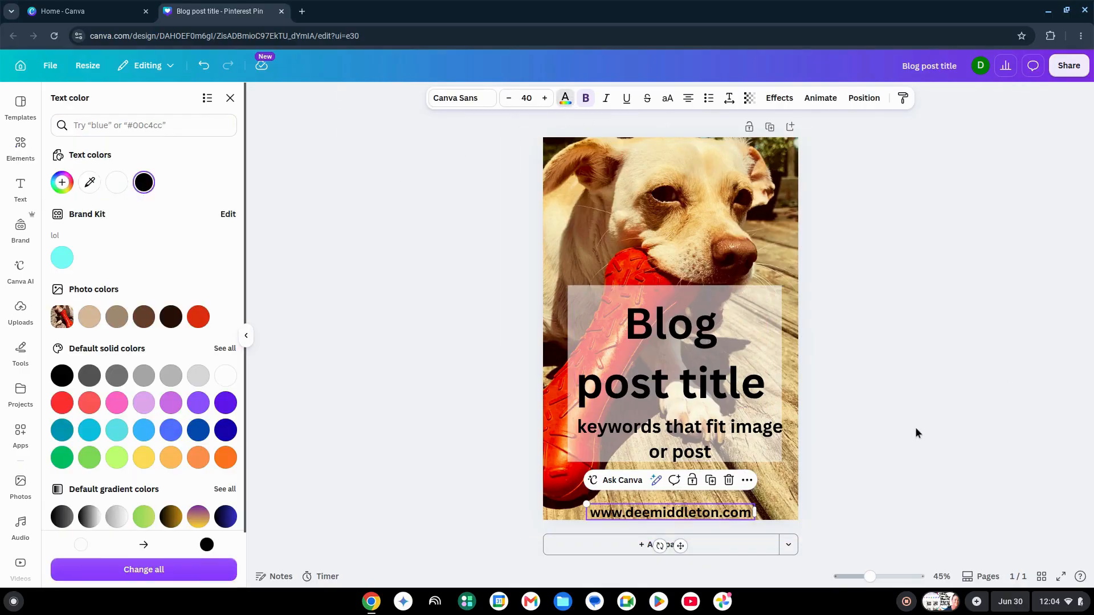
click(917, 431)
Replace the red-toy background photo with the uploaded photo of the dog resting on a blanket.
click(674, 210)
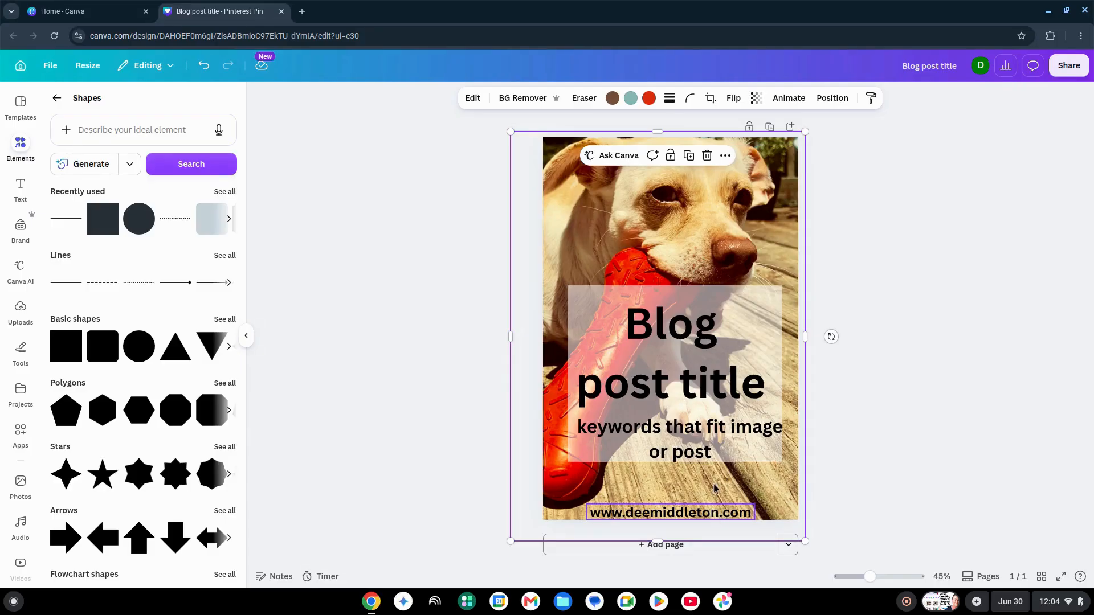
click(707, 159)
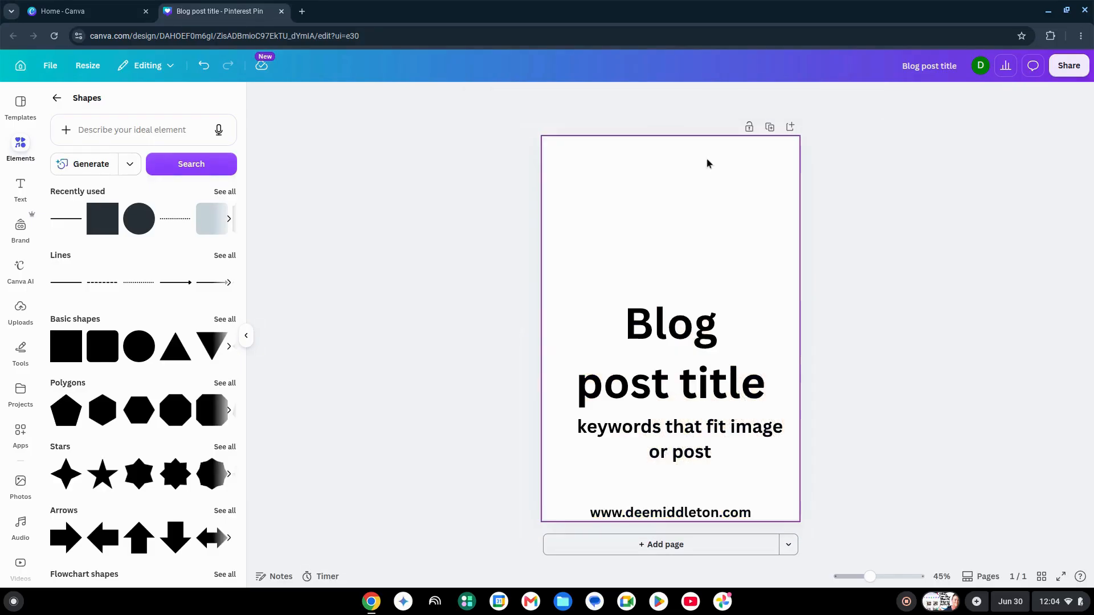
click(20, 310)
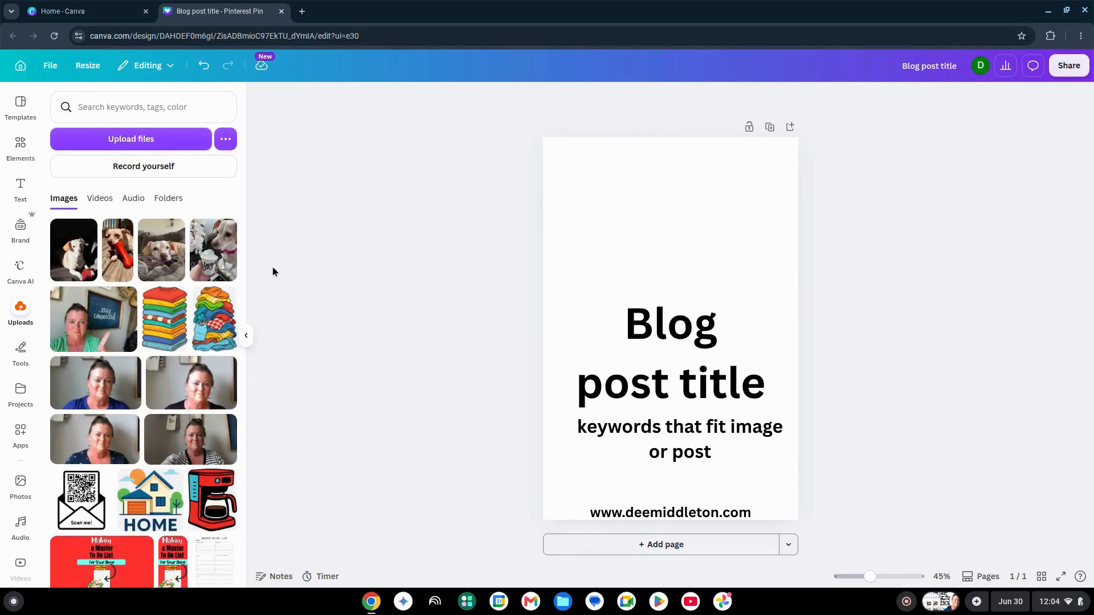
click(165, 251)
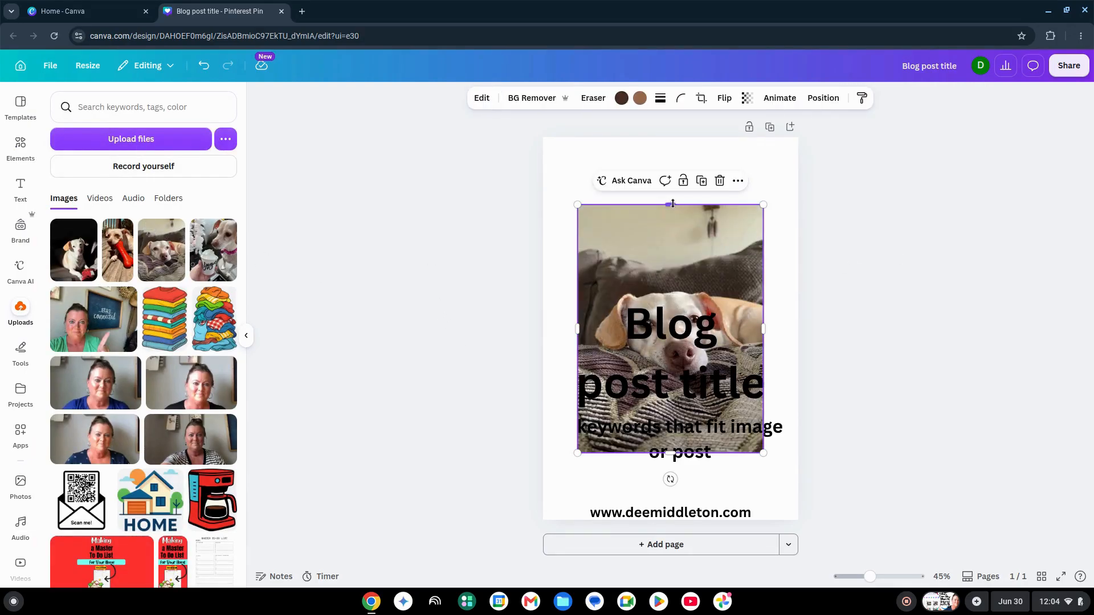
Stretch the blanket photo to cover the whole page and send it behind the semi-transparent rectangle.
drag(673, 203, 671, 137)
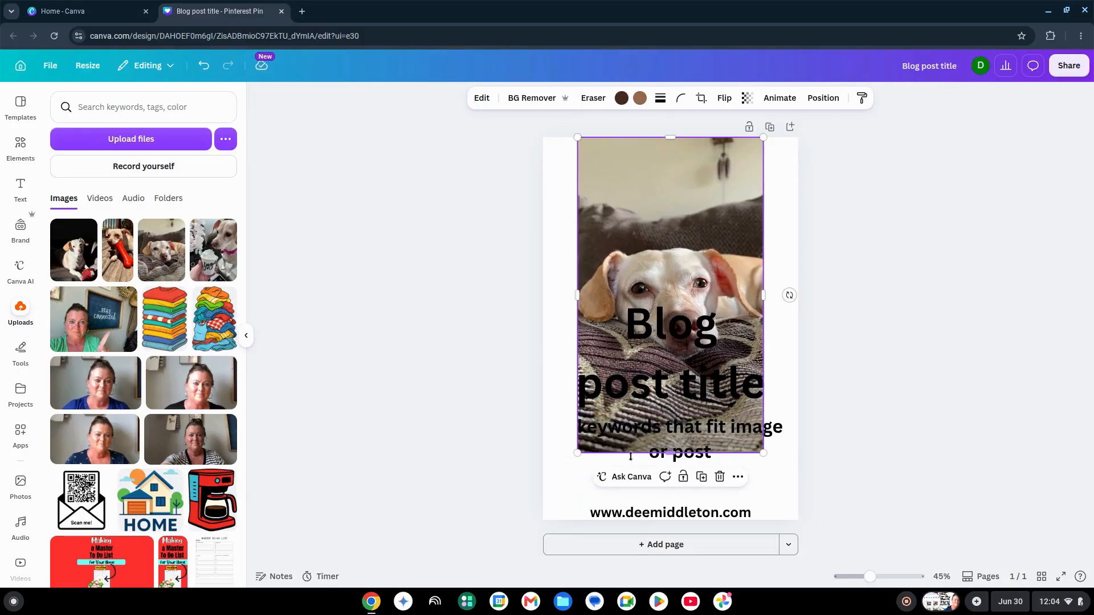
click(20, 145)
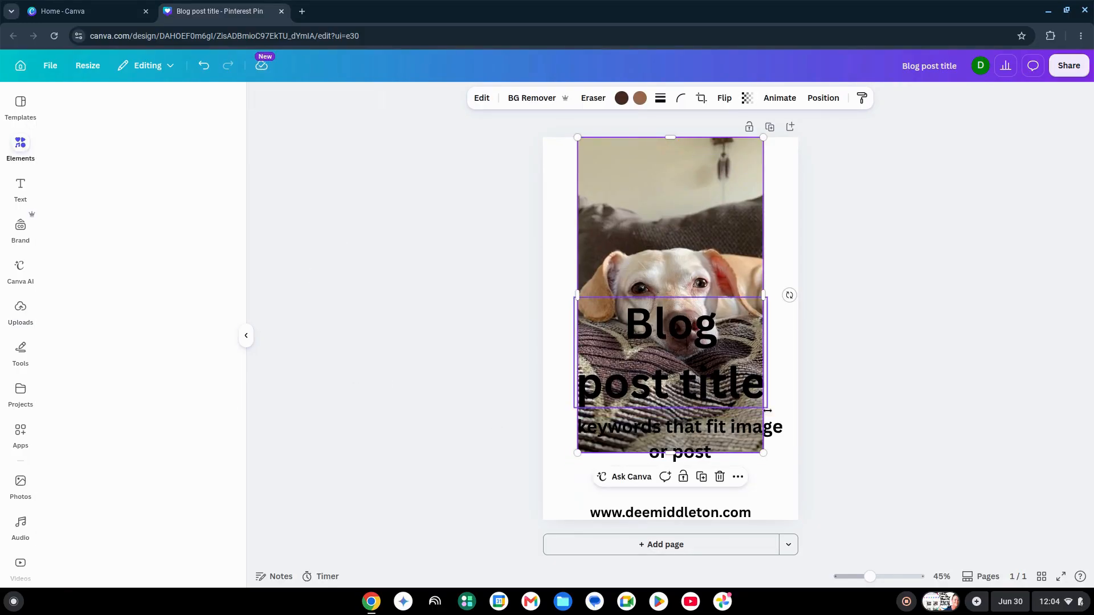
drag(670, 452, 685, 522)
drag(763, 329, 882, 331)
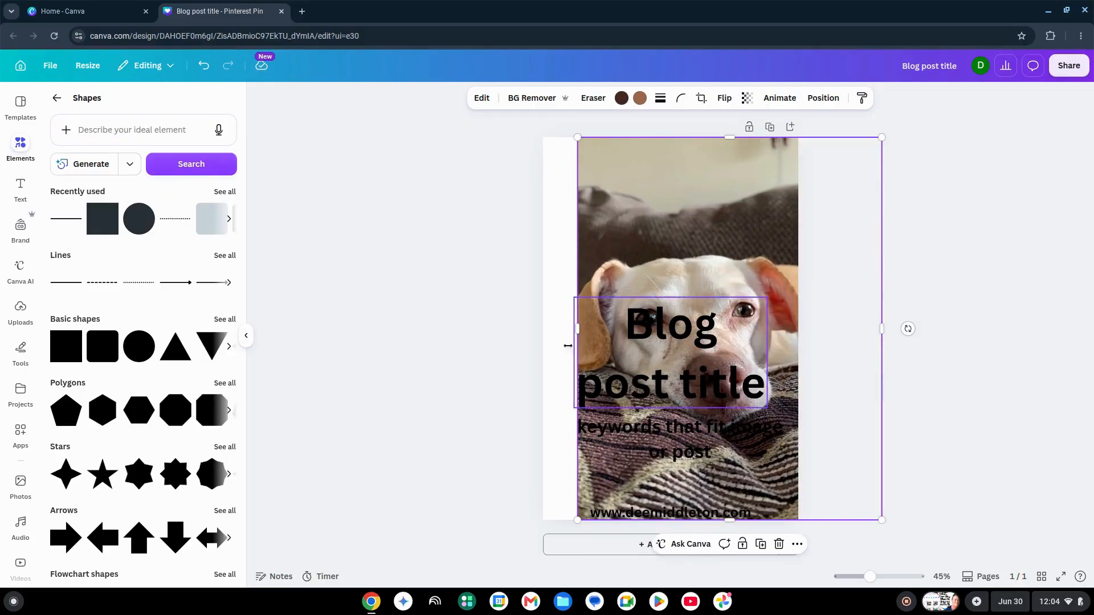
drag(577, 328, 537, 329)
click(820, 99)
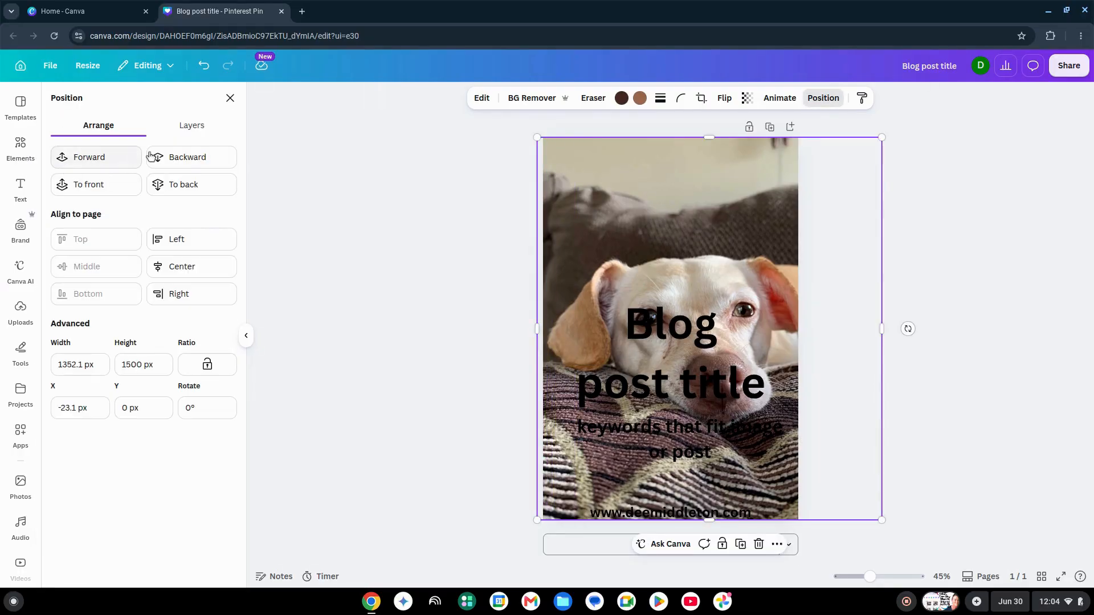
click(175, 164)
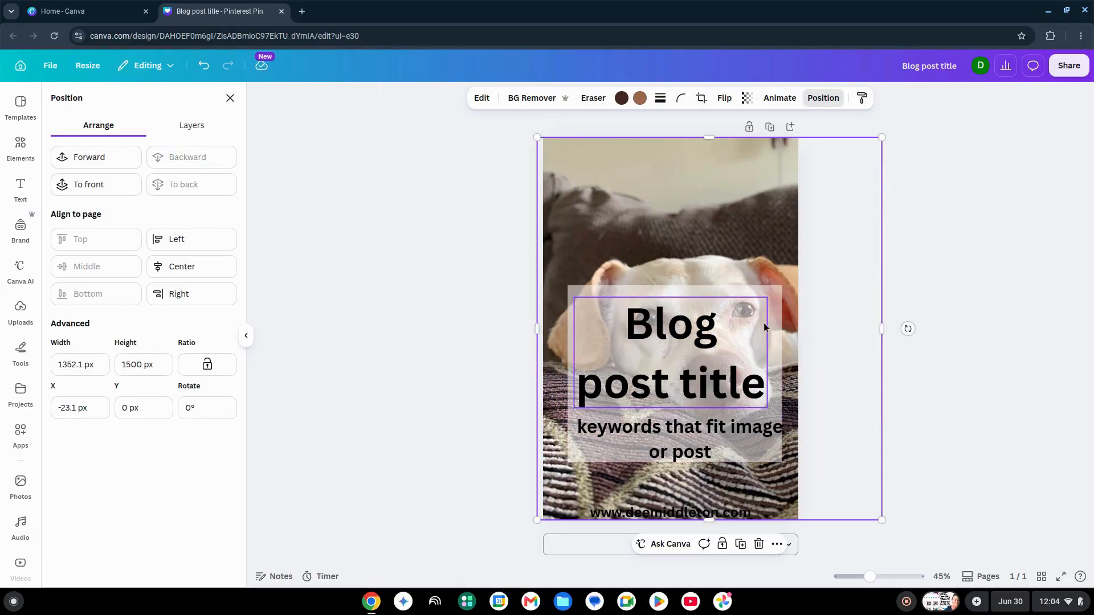
Move the rectangle to the upper part of the page at Y 42 px and place the title and keyword subheading inside it.
click(772, 309)
drag(772, 300, 766, 170)
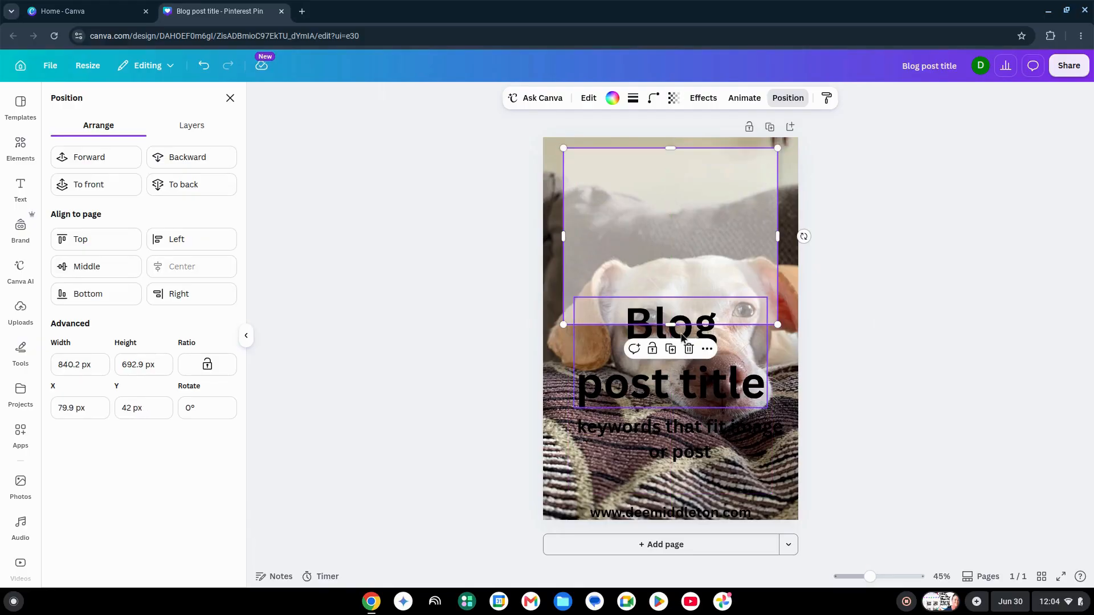
drag(681, 338, 676, 182)
drag(682, 437, 673, 288)
click(744, 431)
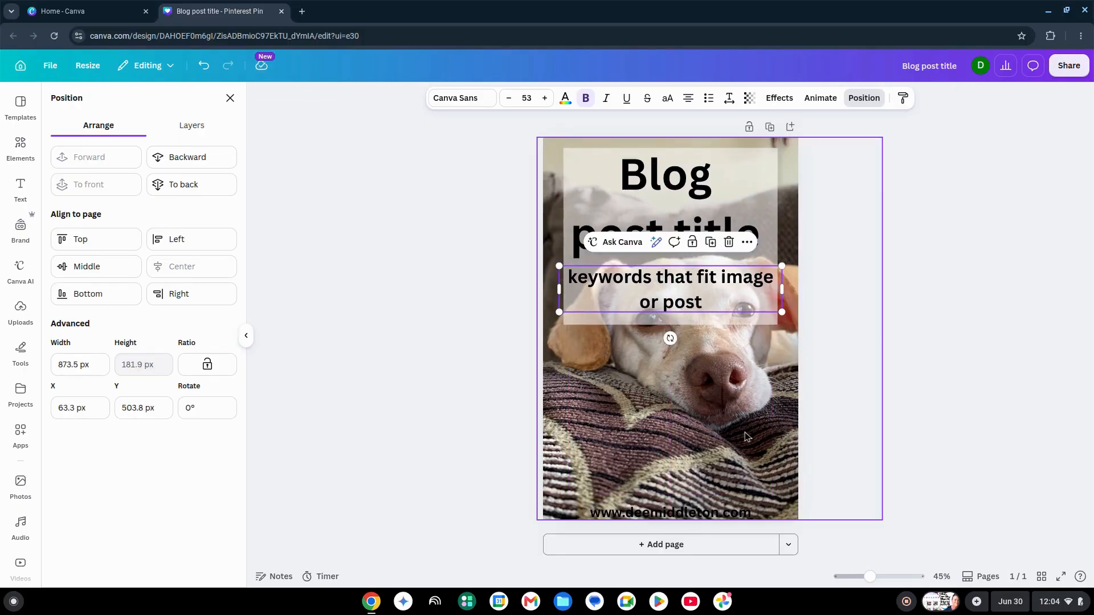
Change the website address text at the foot of the page to white.
click(724, 514)
click(565, 98)
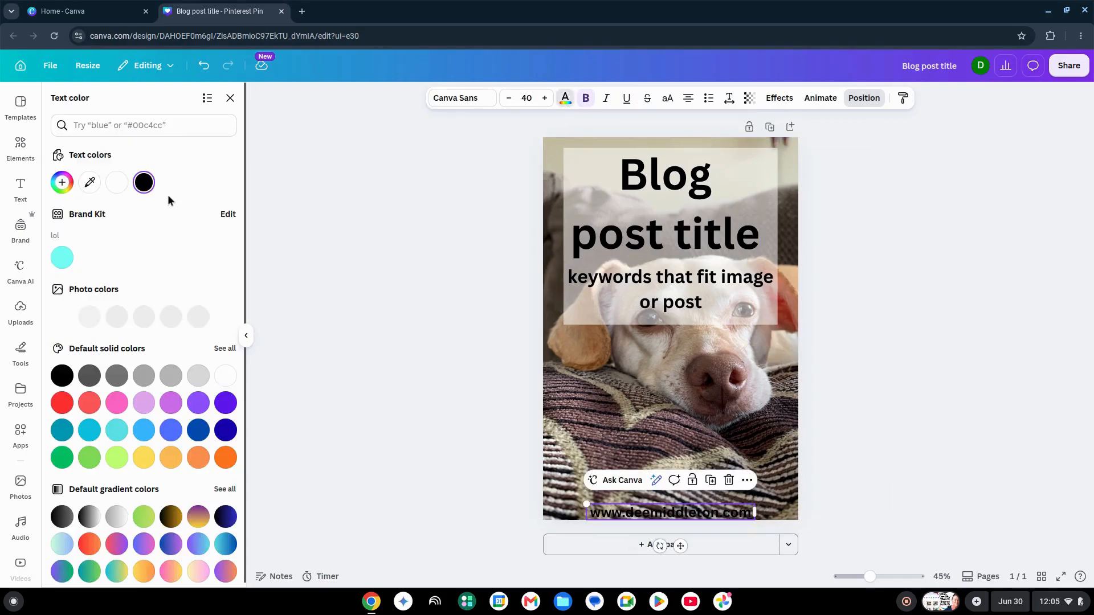
click(117, 182)
click(728, 417)
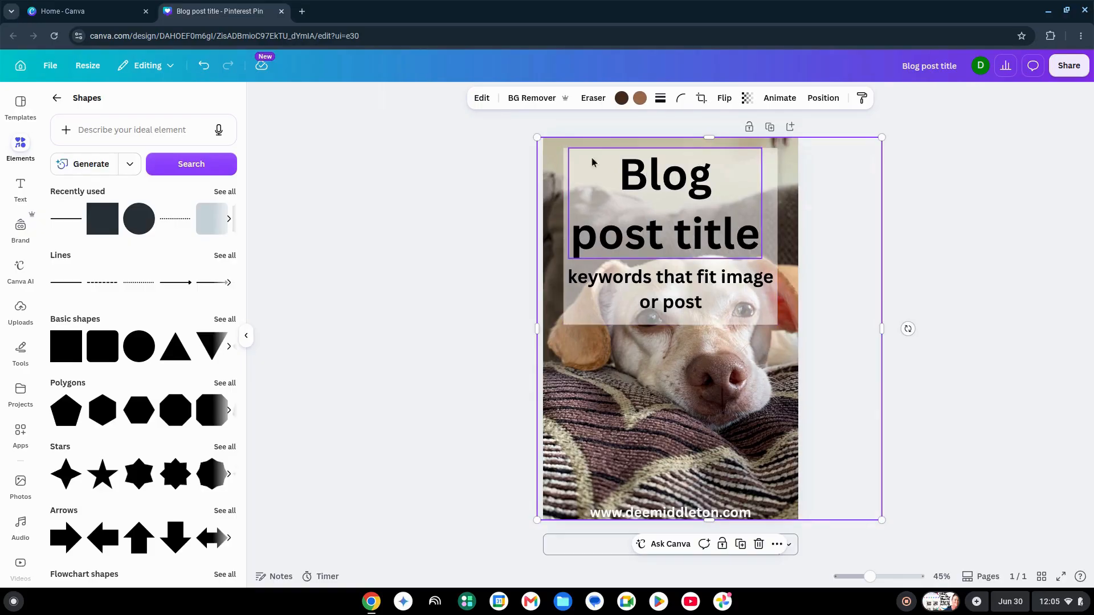
Try the Brittany font on the blog post title, and undo the font change.
click(579, 195)
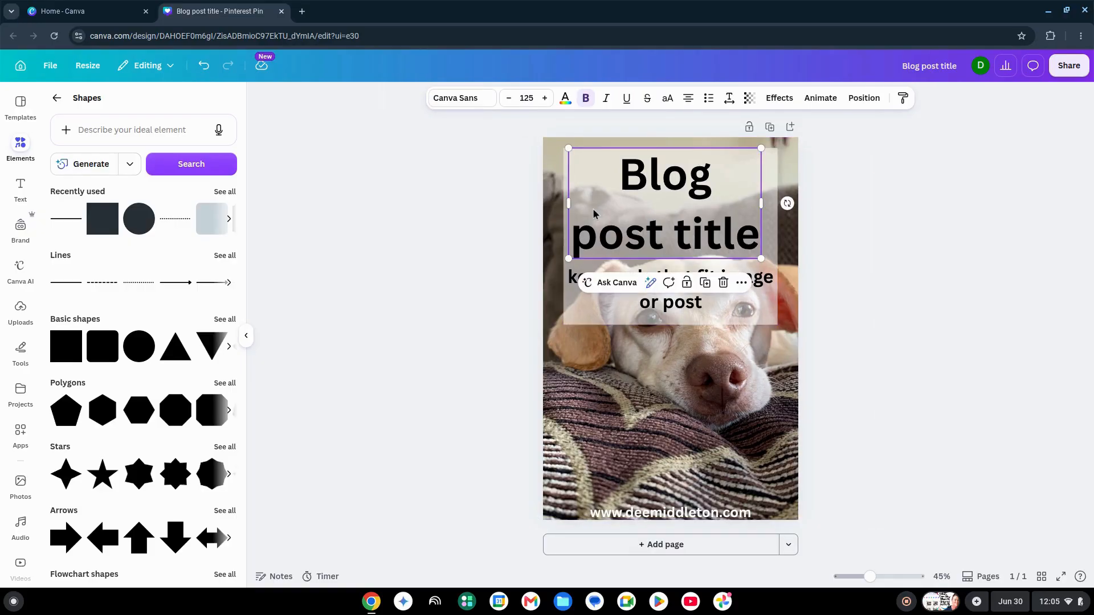
click(463, 98)
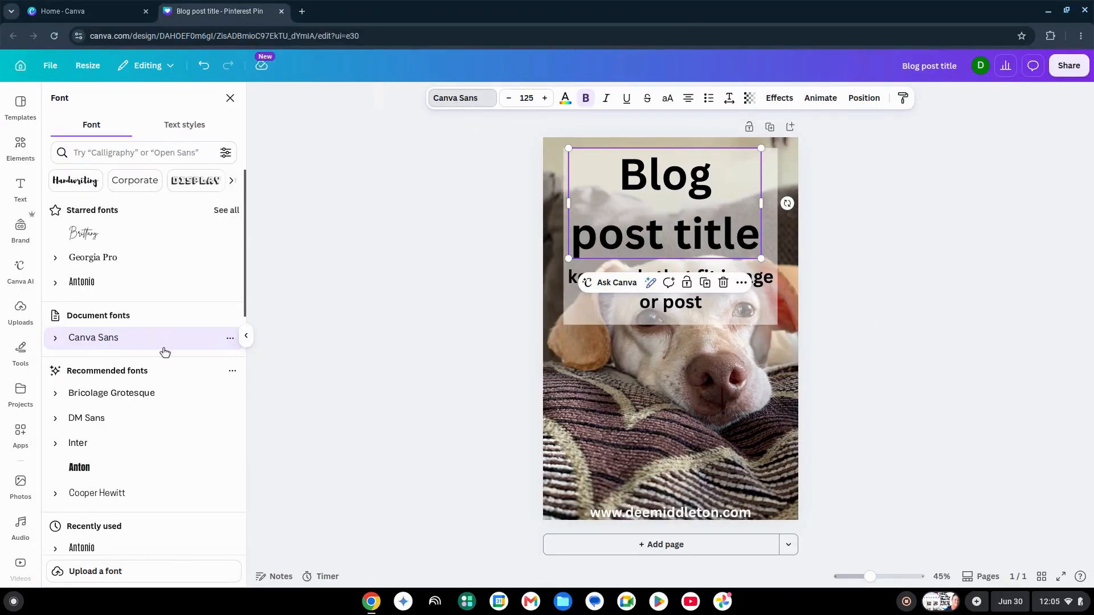
click(103, 240)
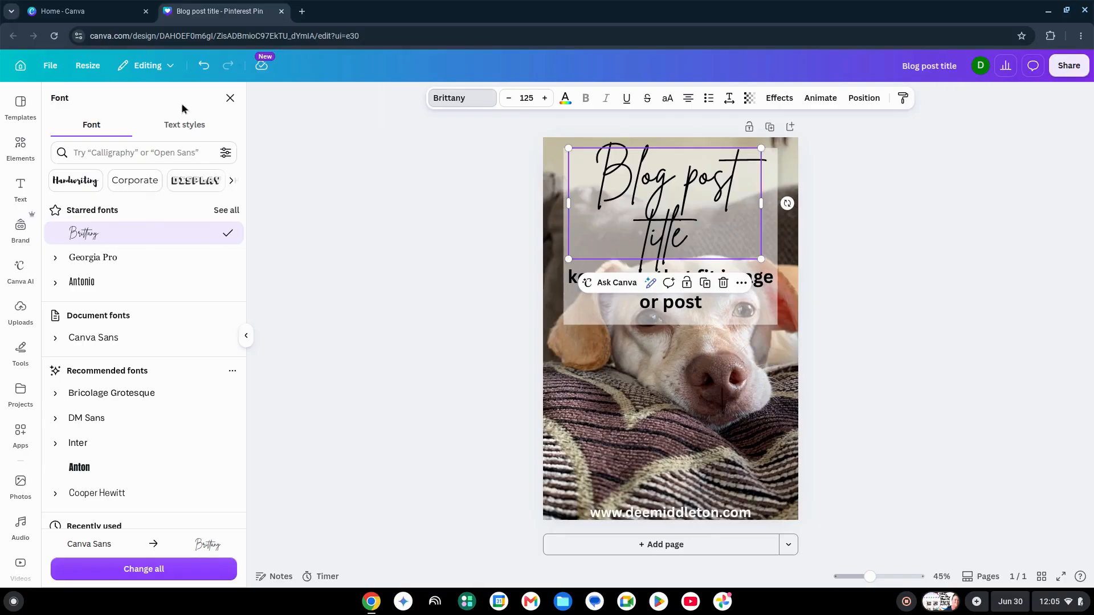
click(204, 67)
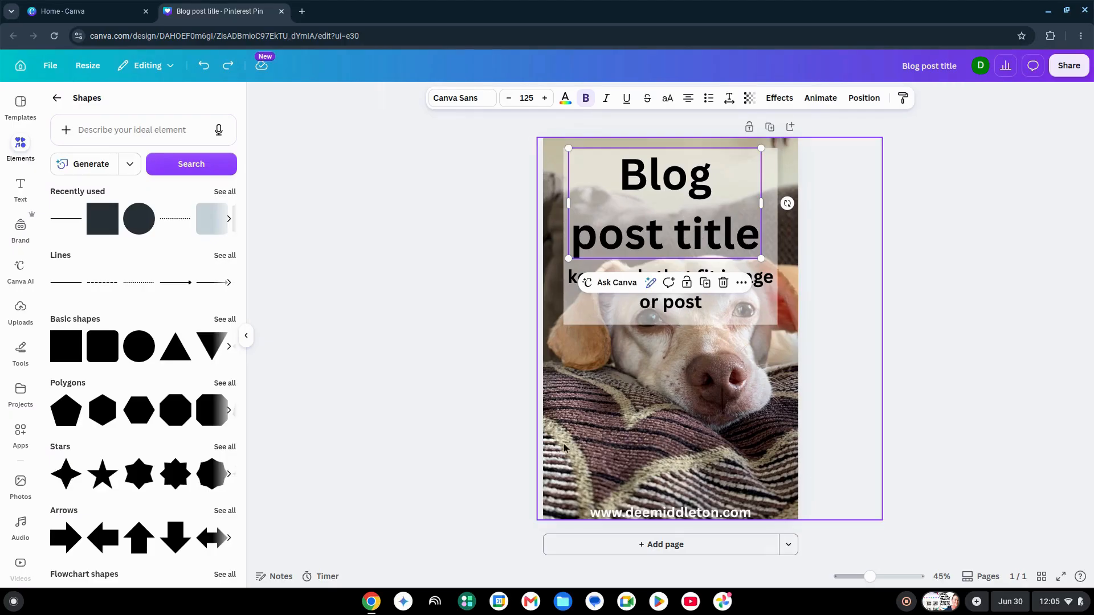
click(419, 437)
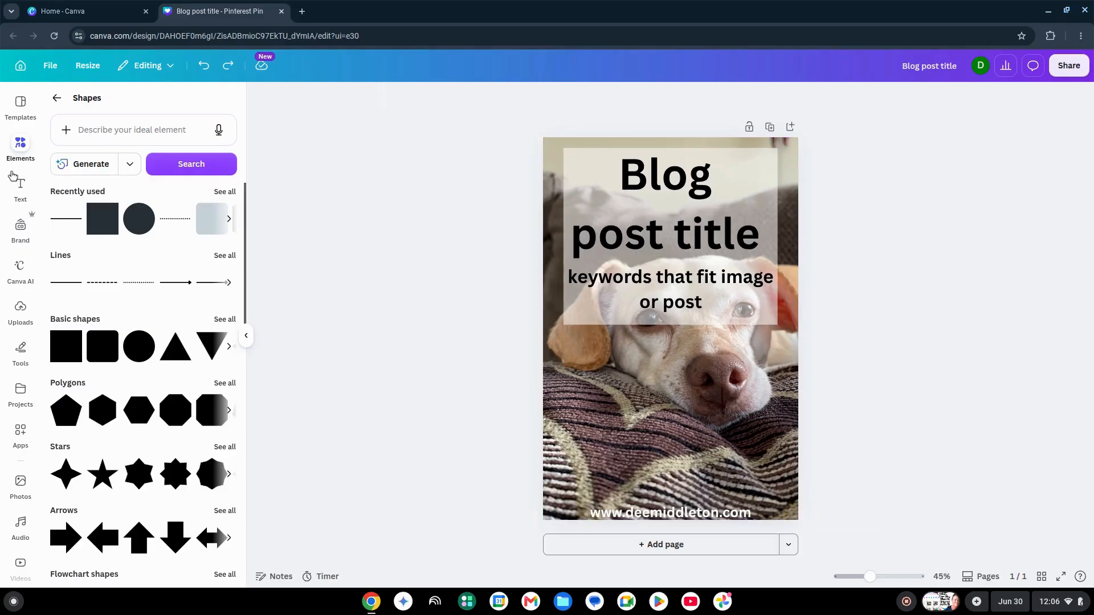
Search the elements library for "red arrow" and show all the matching graphics.
click(56, 98)
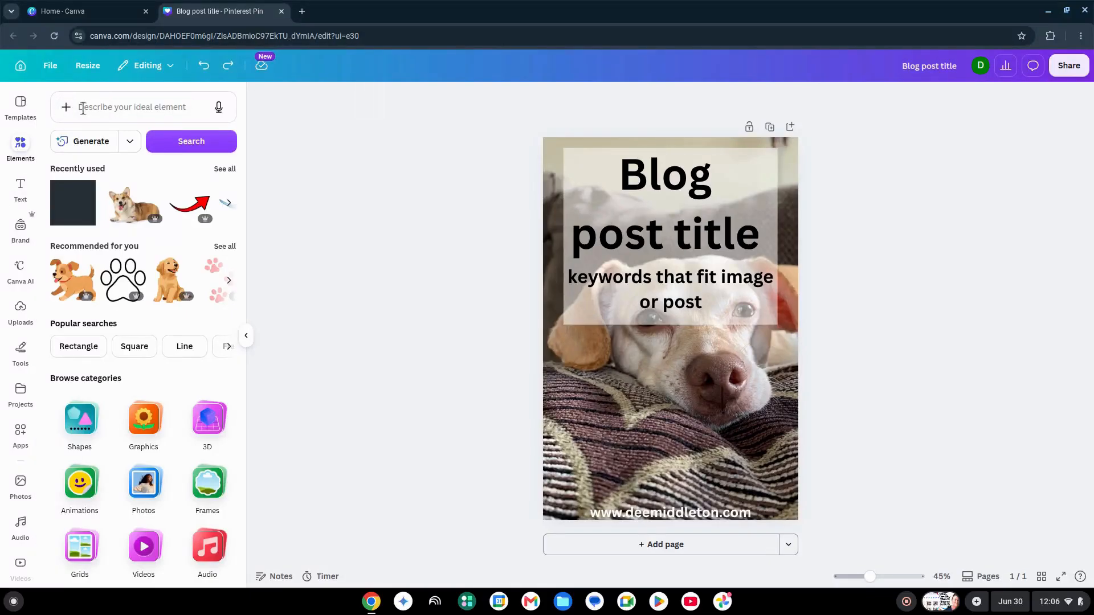
click(86, 107)
text(red)
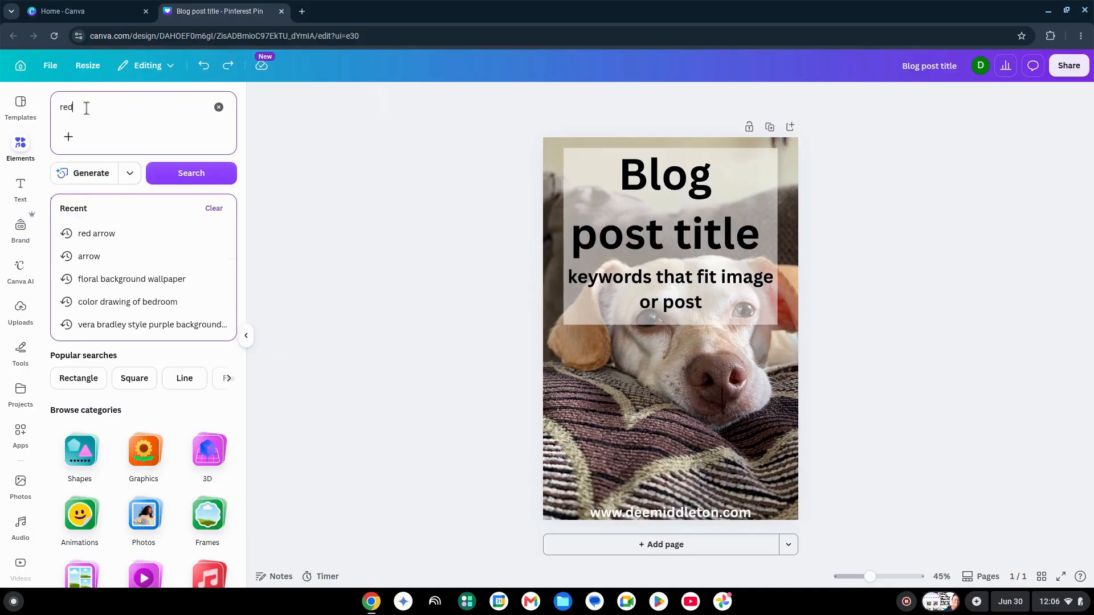
text( arrow)
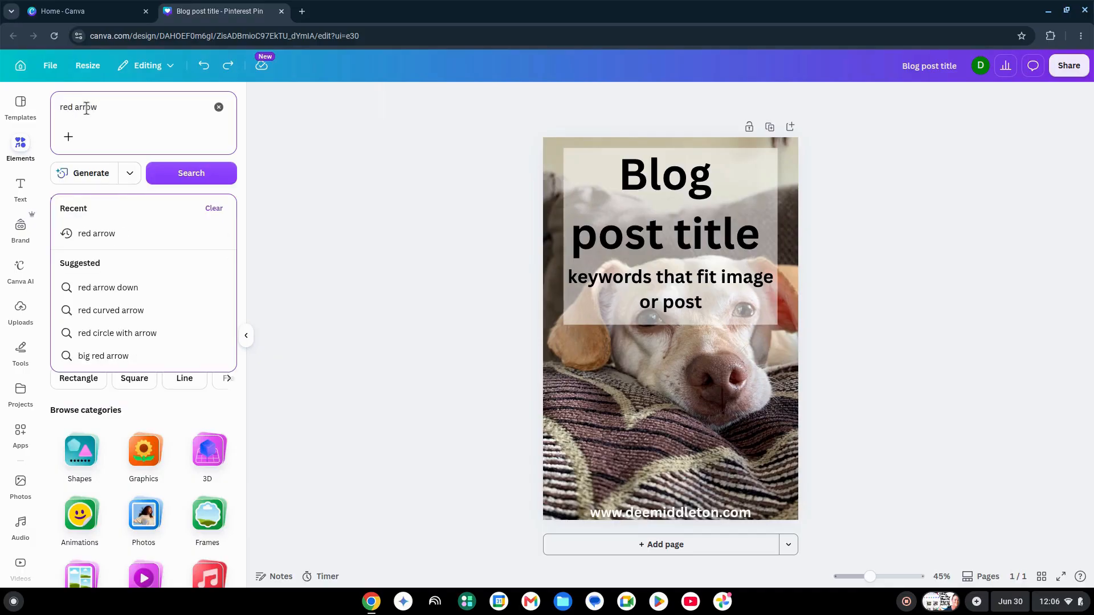
key(Return)
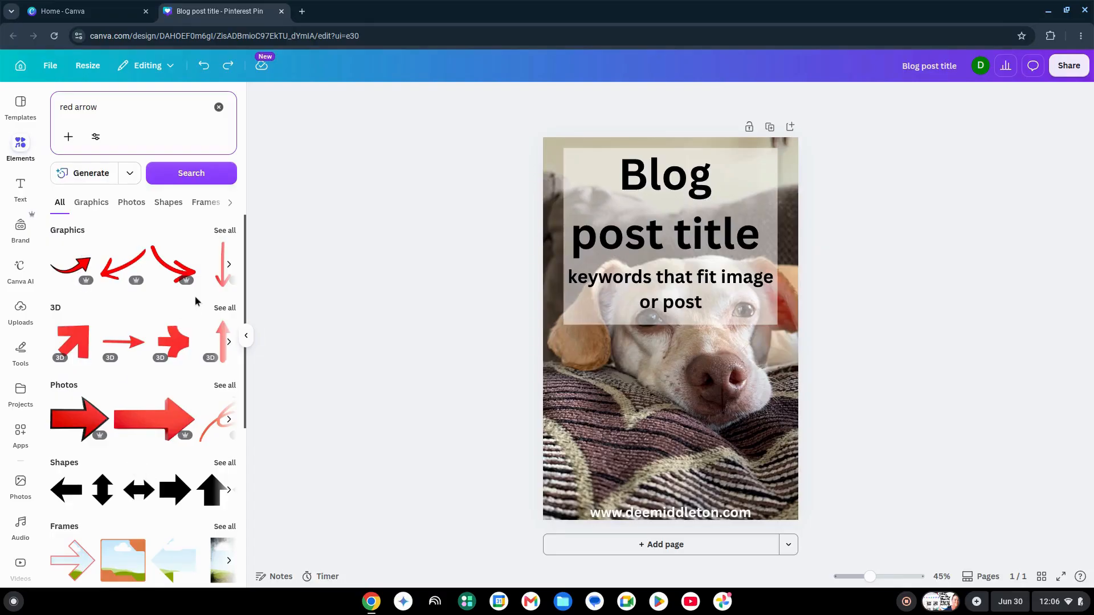
click(222, 231)
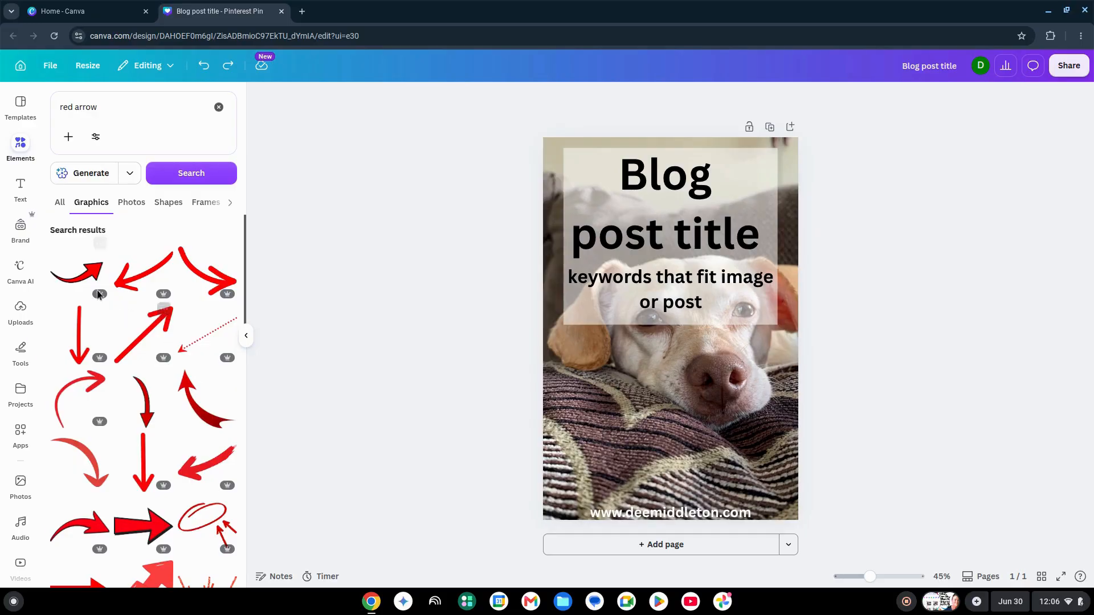
Add the curved red arrow with the black outline and place it beside "or post" in the keyword subheading.
drag(564, 288, 593, 318)
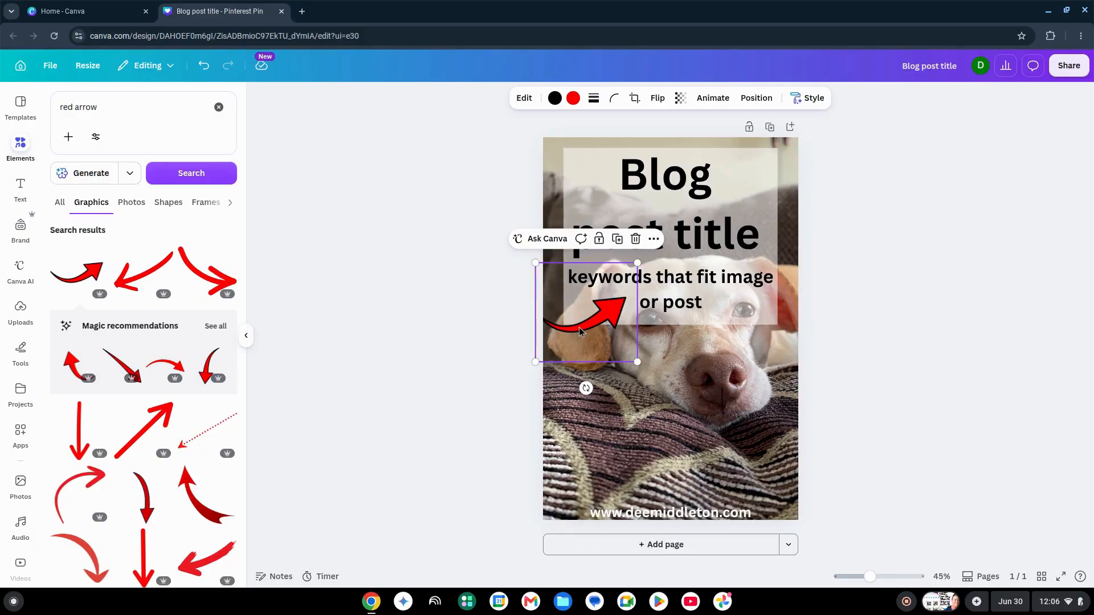
drag(579, 328, 592, 327)
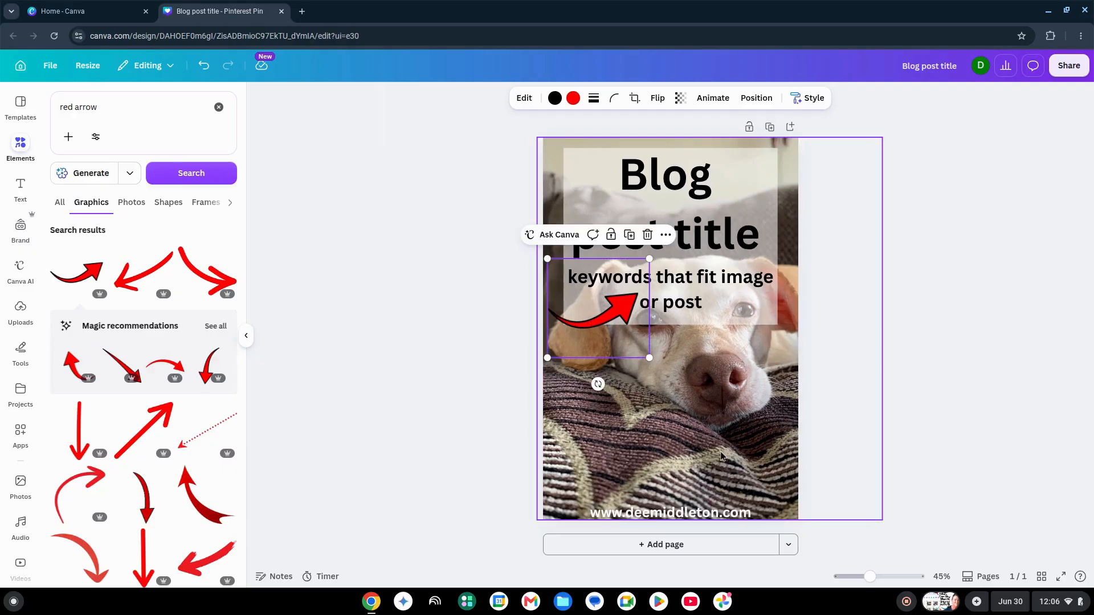
click(404, 469)
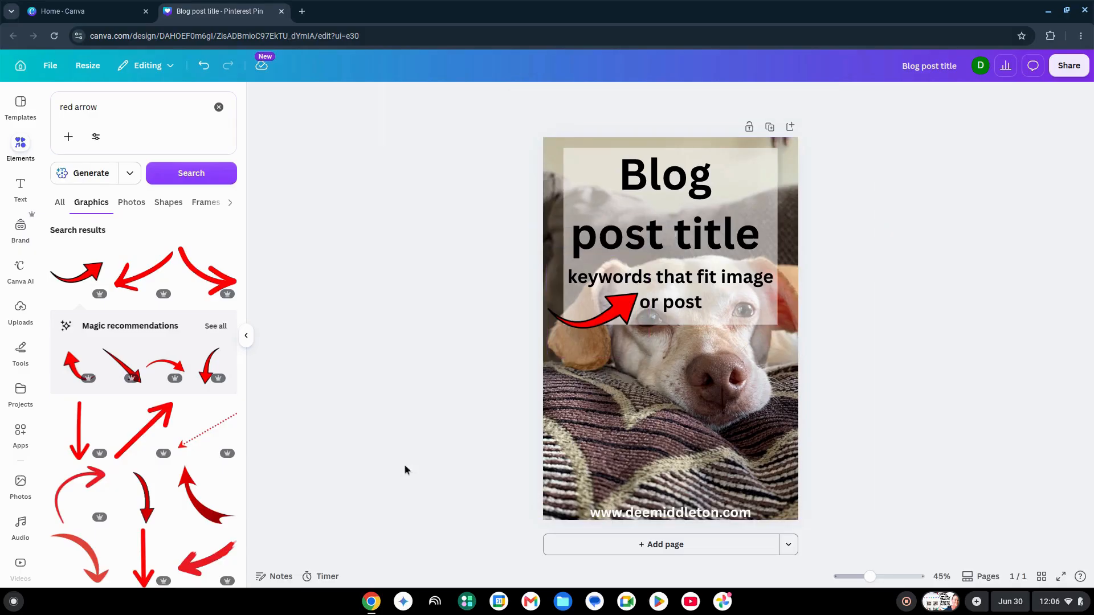
Delete the blanket dog photo and insert the lying corgi photo from a photo search for "dog".
click(581, 434)
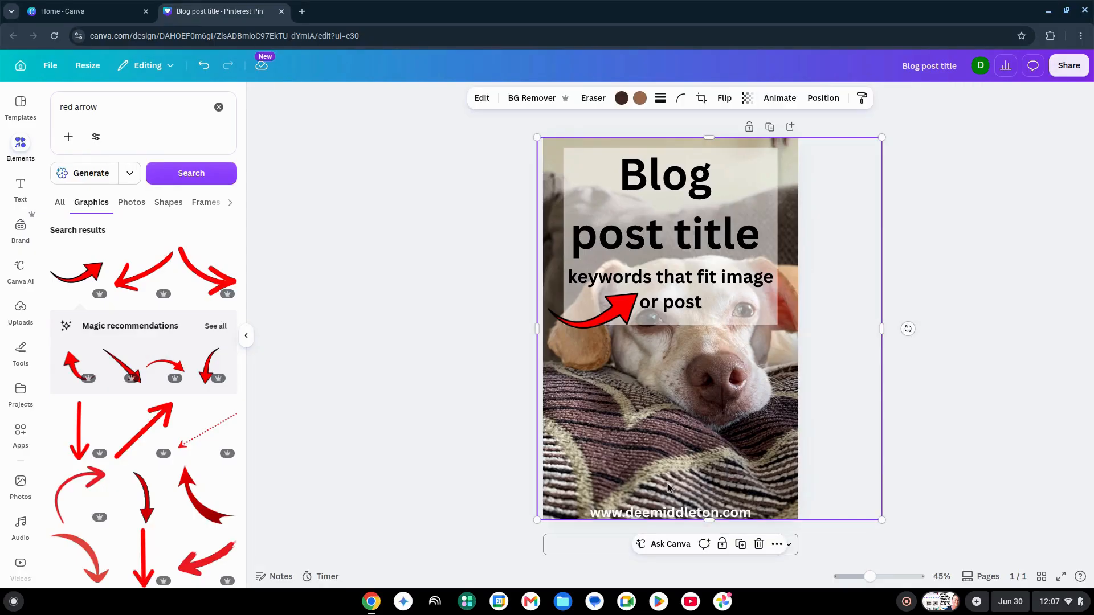
click(759, 546)
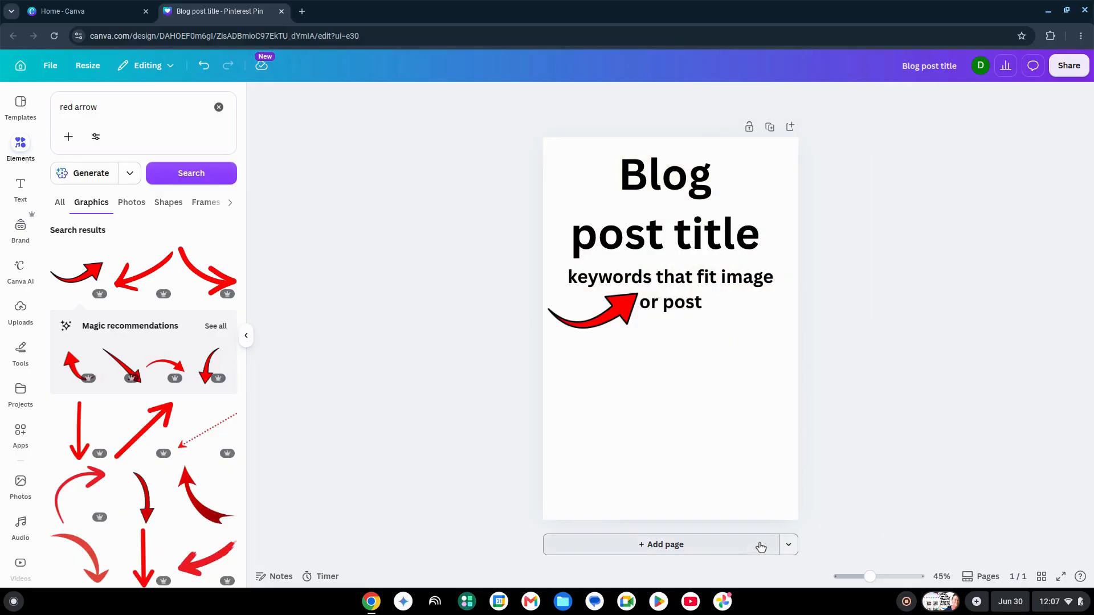
click(21, 483)
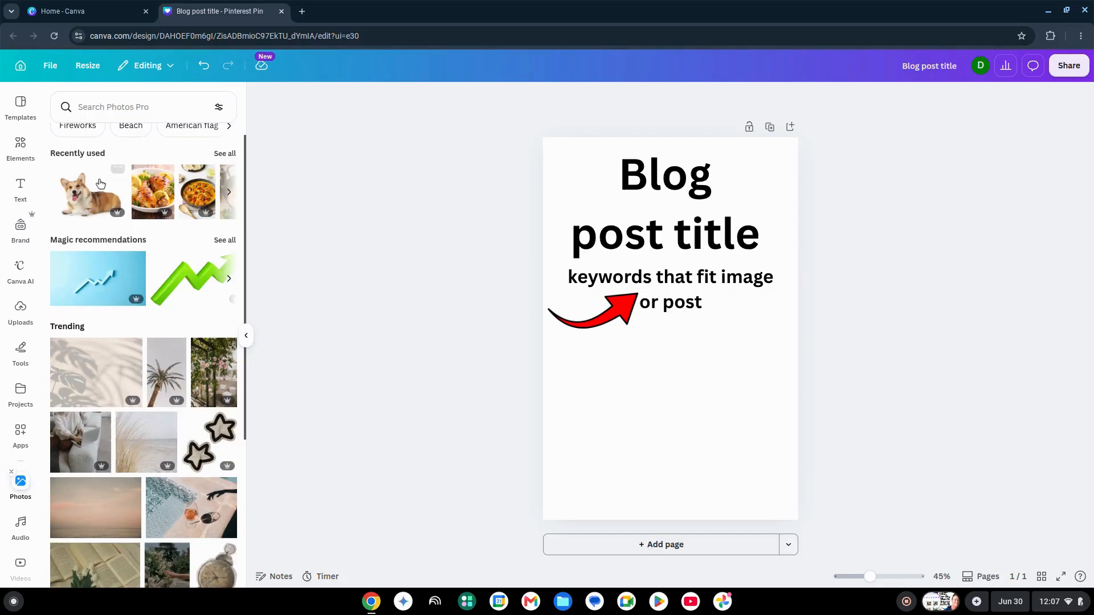
click(96, 106)
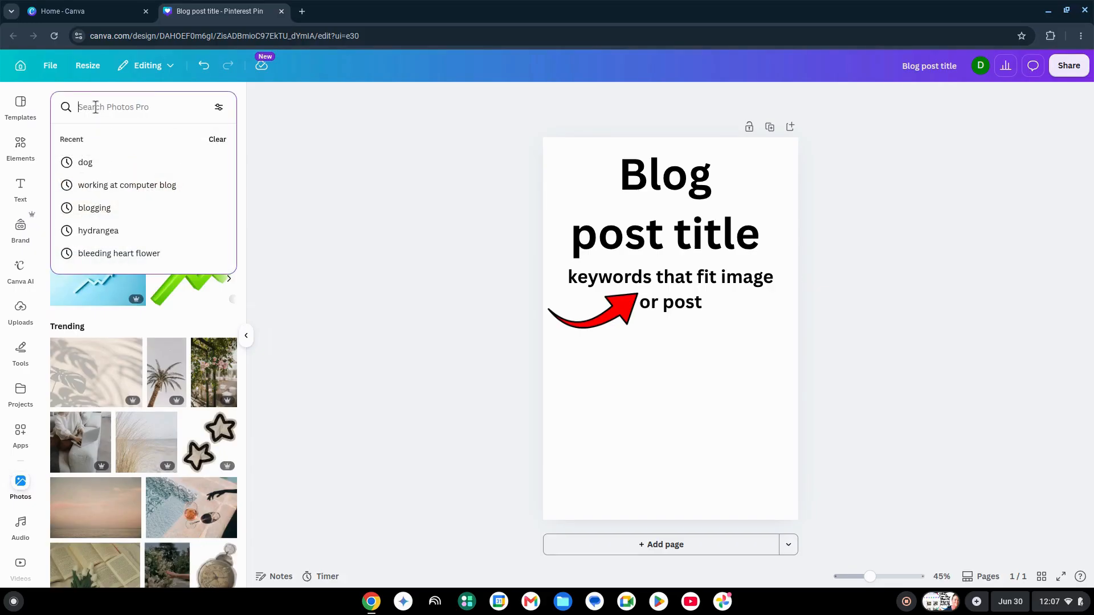
text(dog)
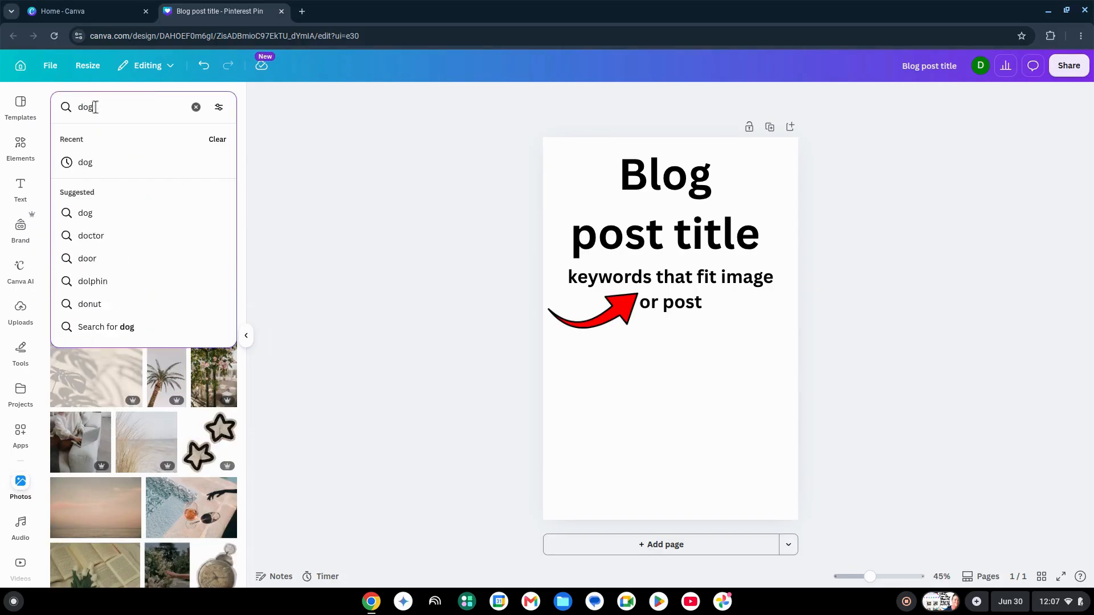
key(Return)
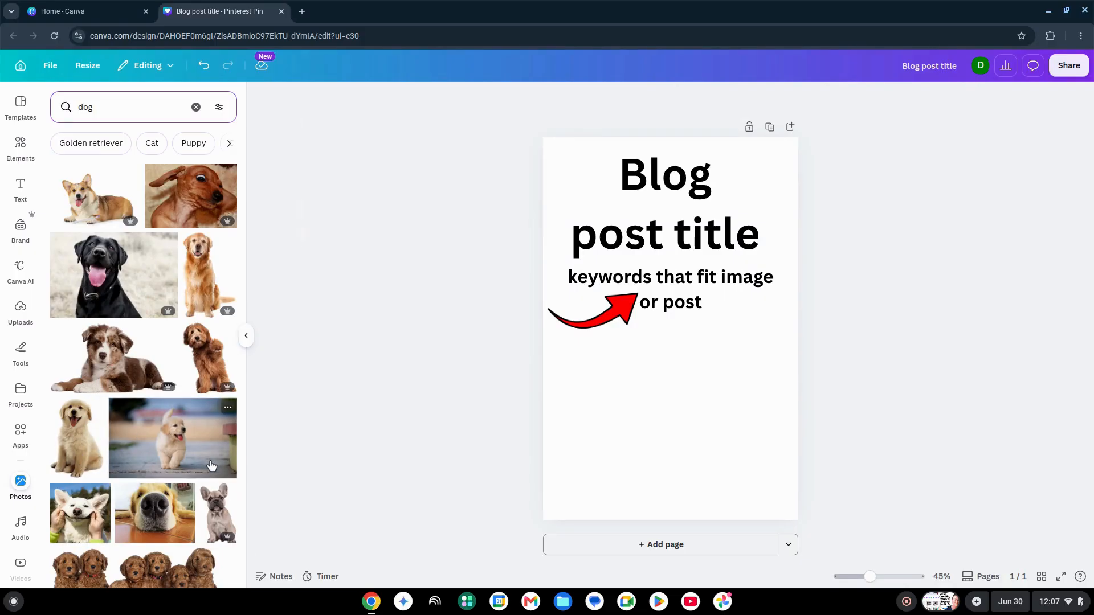
click(109, 191)
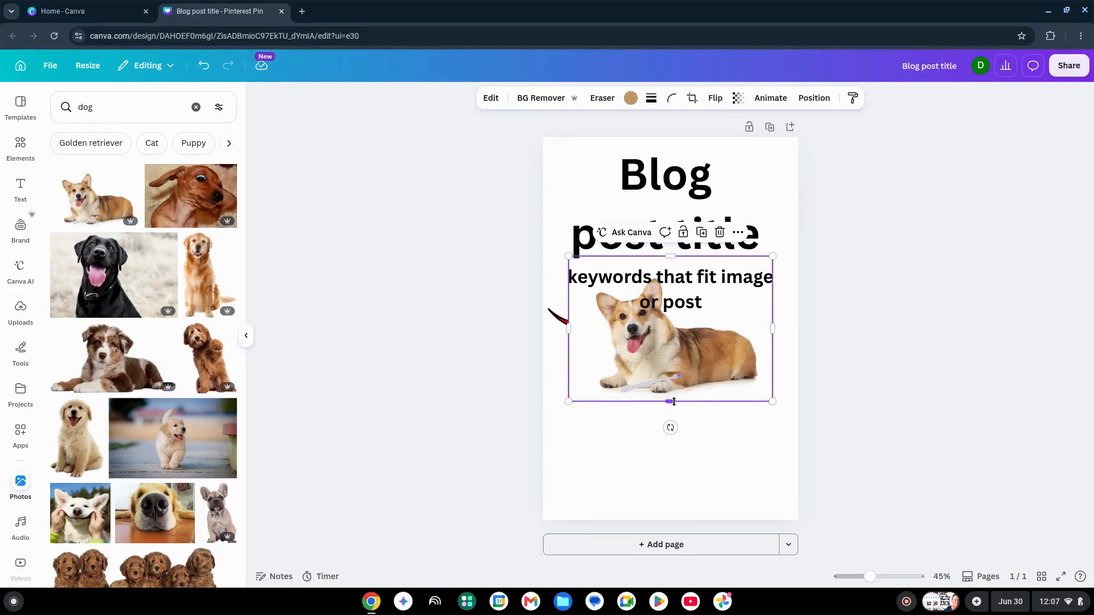
Stretch the corgi photo to about 1186 × 1055 px so it spans the page width below the title.
drag(670, 401, 666, 526)
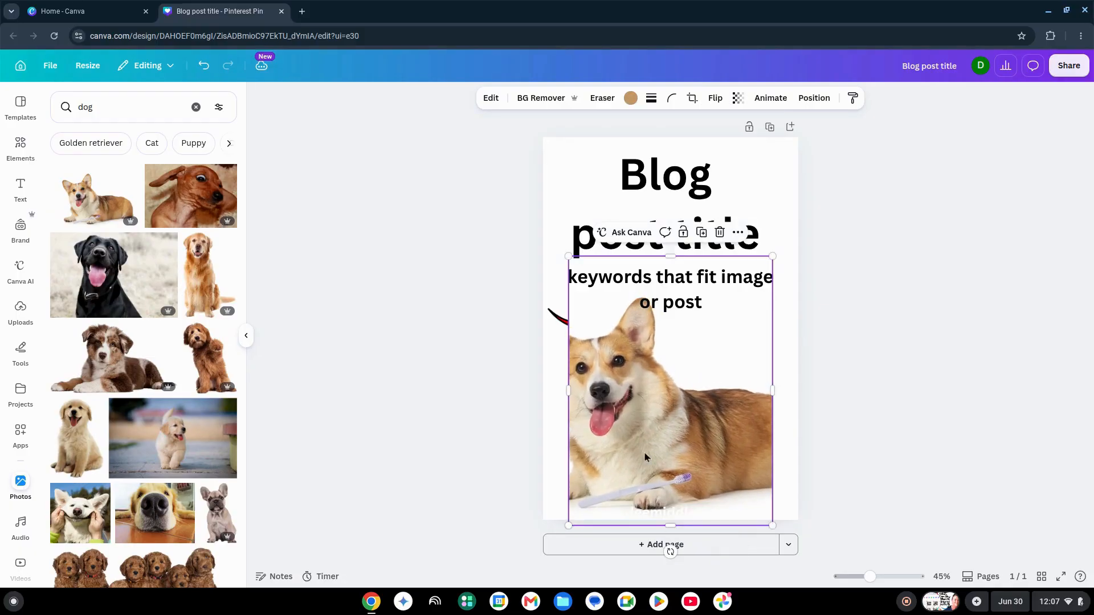
drag(567, 391, 530, 392)
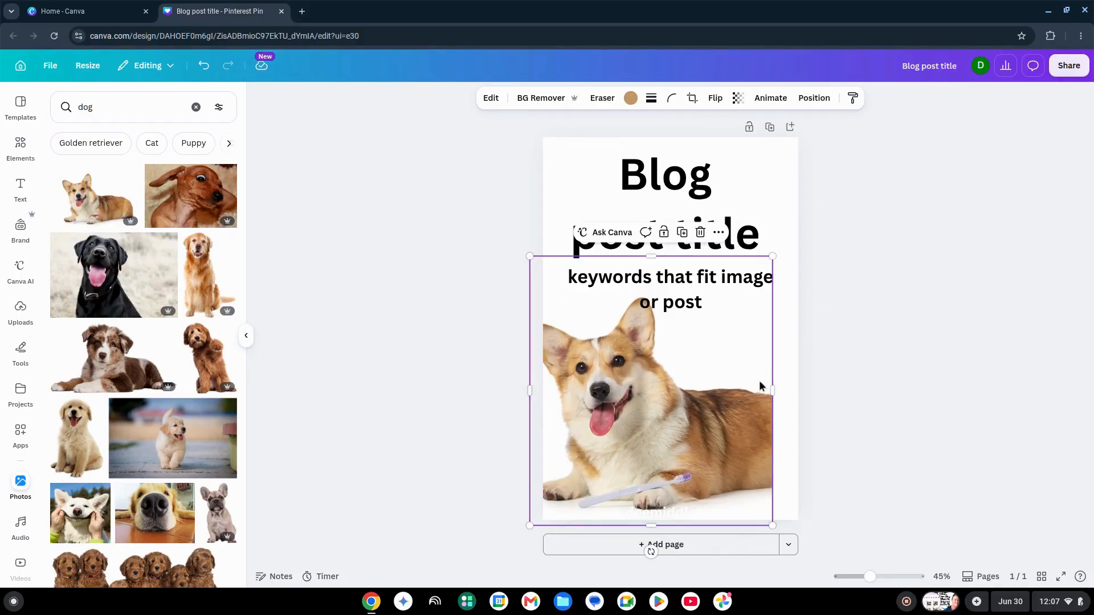
drag(770, 392, 831, 391)
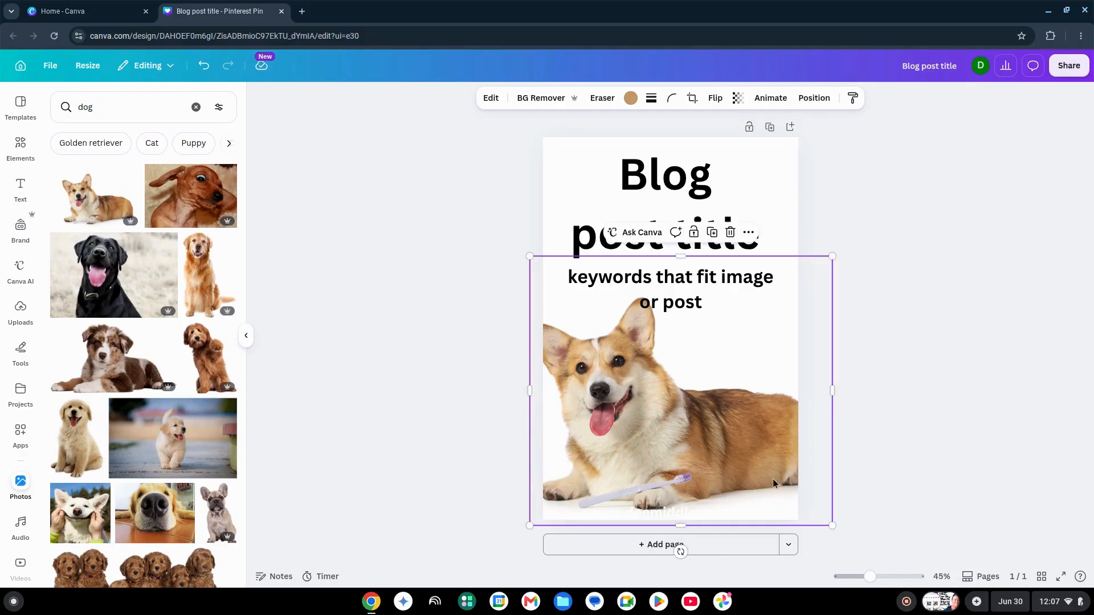
Change the website address text at the foot of the page to black.
click(727, 510)
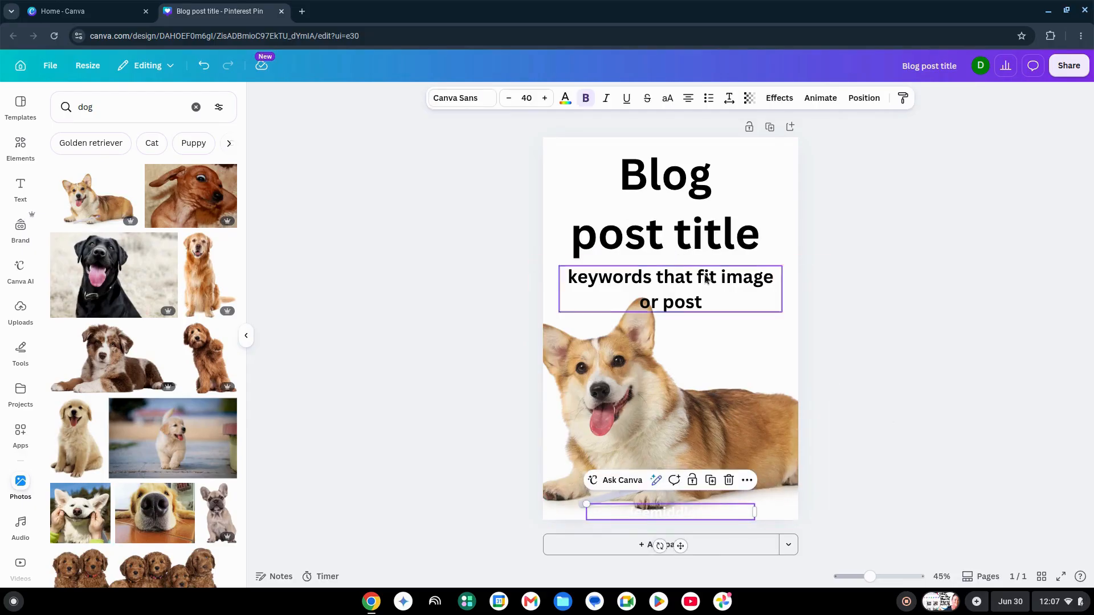
click(564, 101)
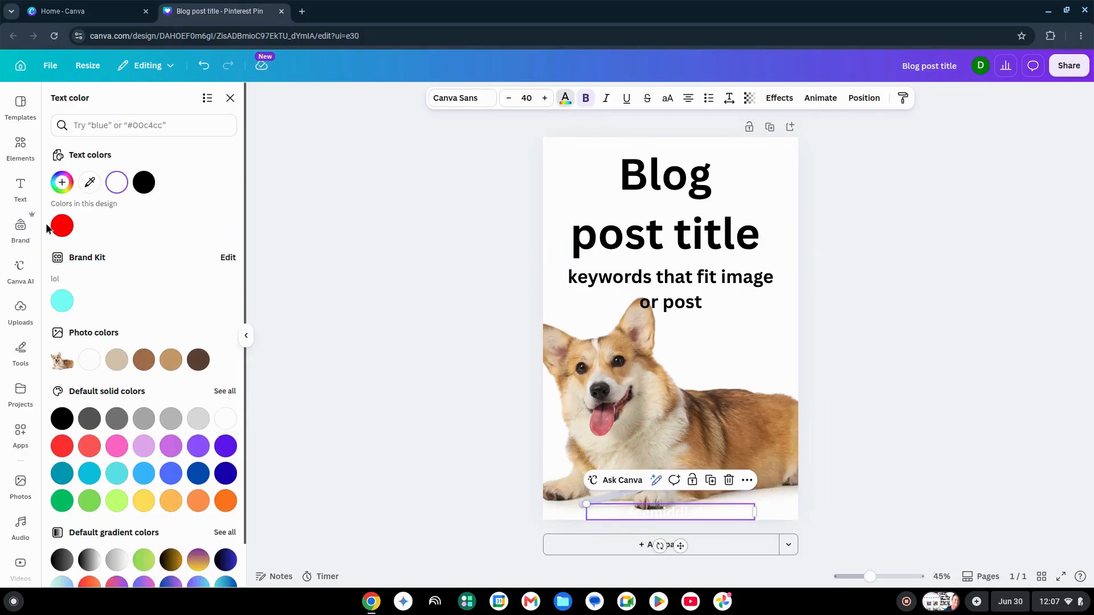
click(143, 182)
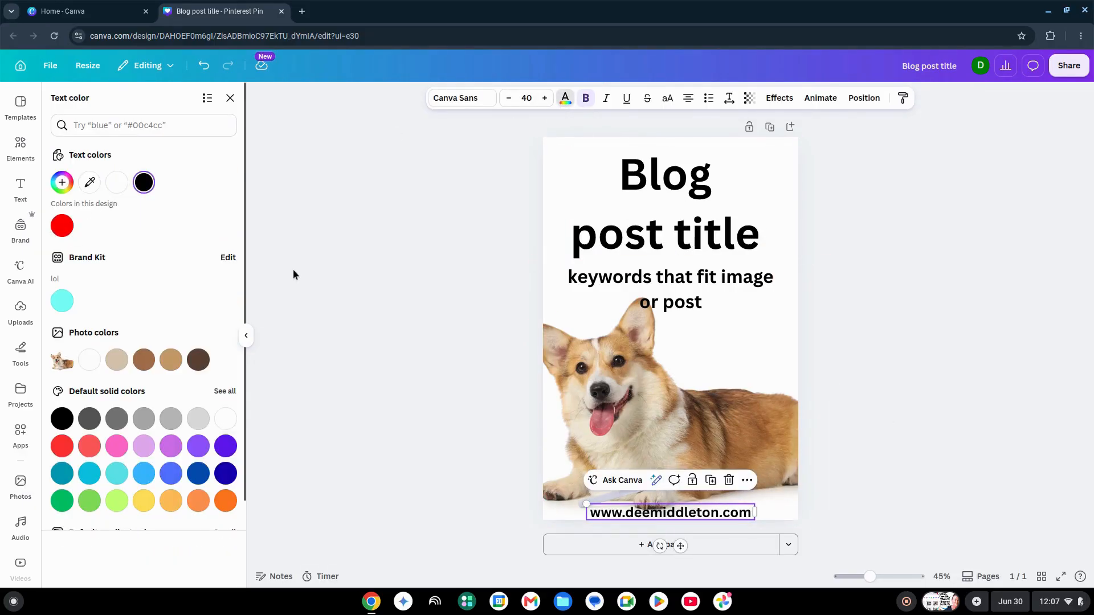
Send the corgi photo backward behind the red arrow and shift it up to about Y 445 px, flush with the page's bottom edge.
click(653, 370)
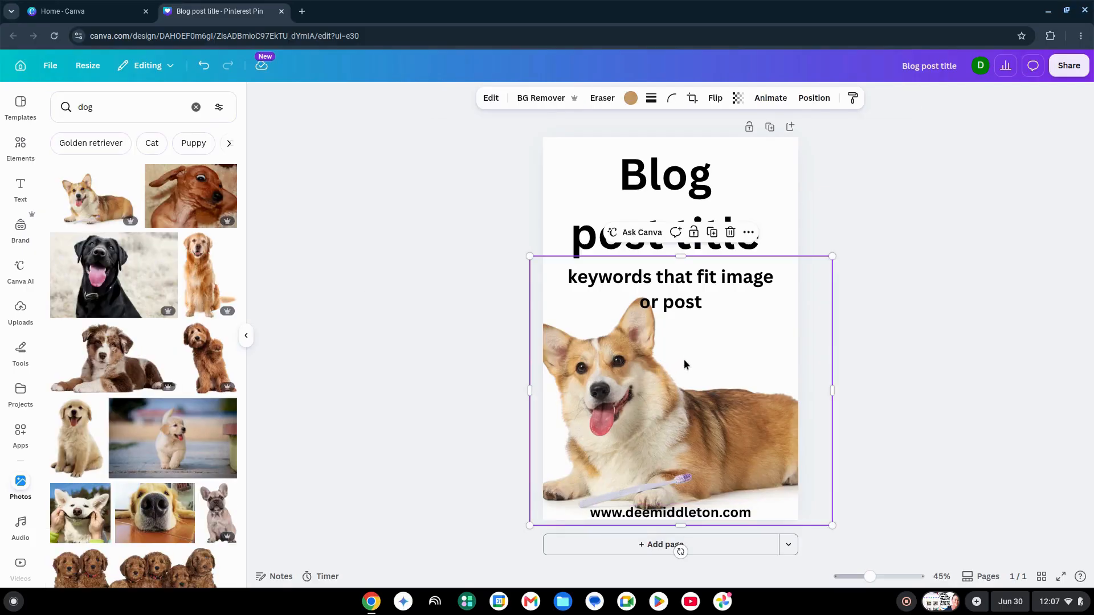
click(814, 98)
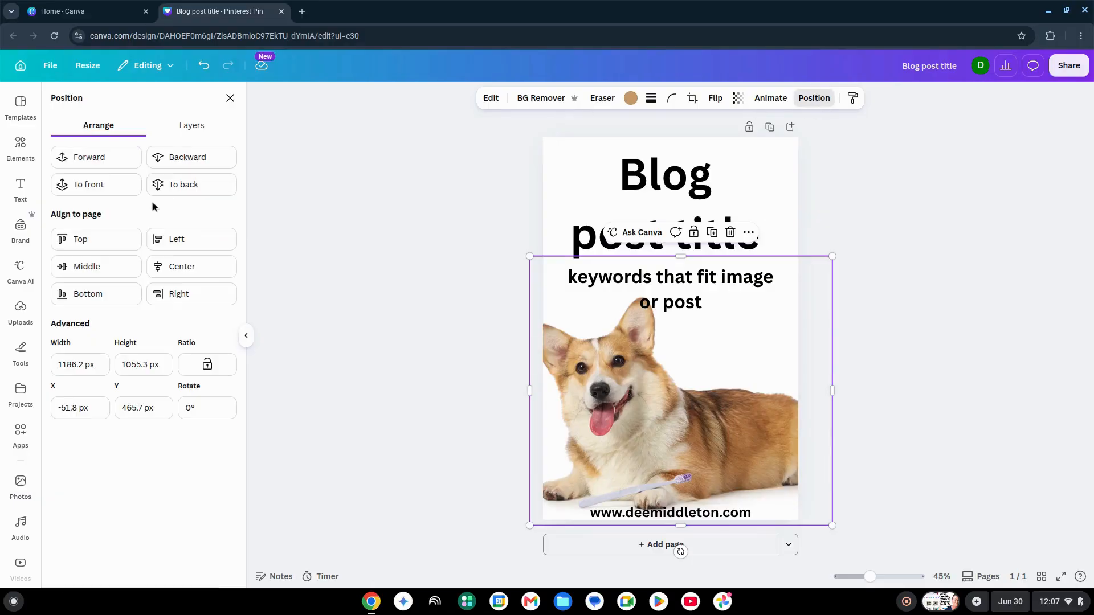
click(185, 161)
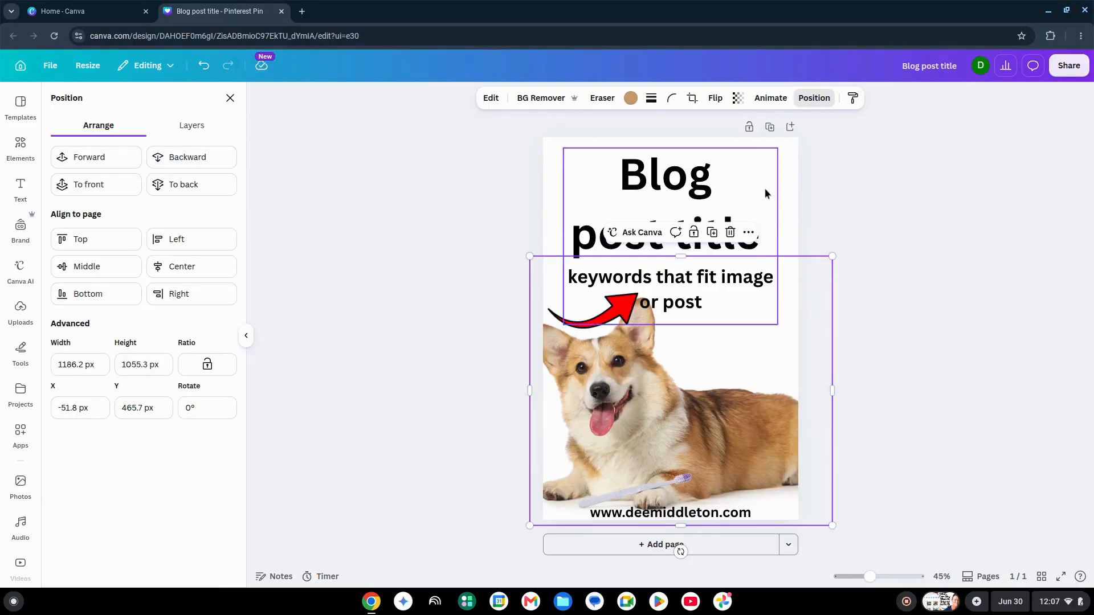
click(766, 166)
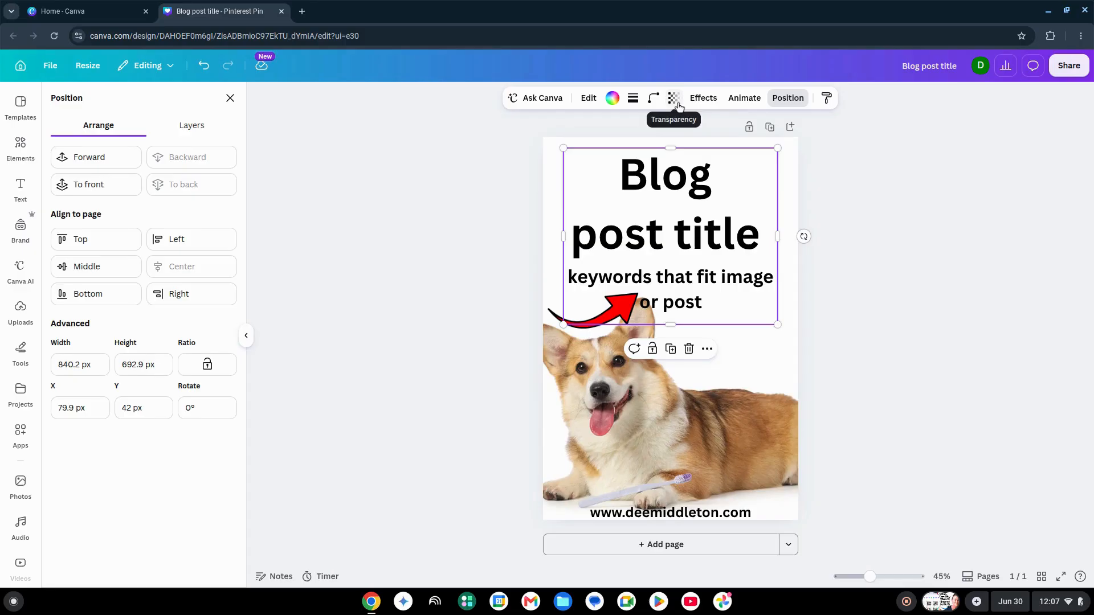
click(769, 413)
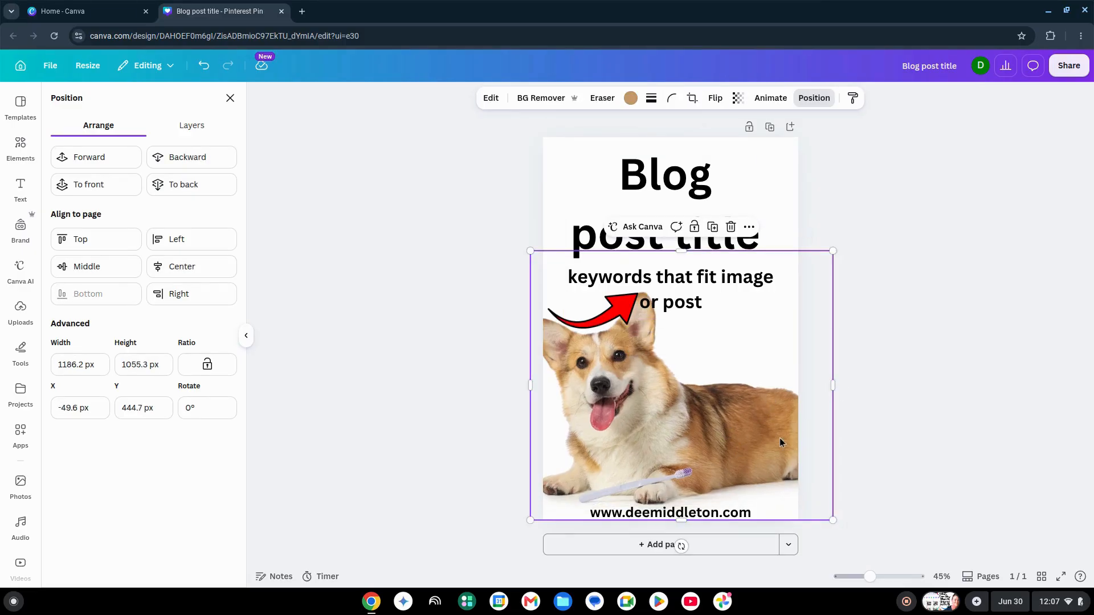
Change the fill of the semi-transparent rectangle behind the title to black.
click(770, 170)
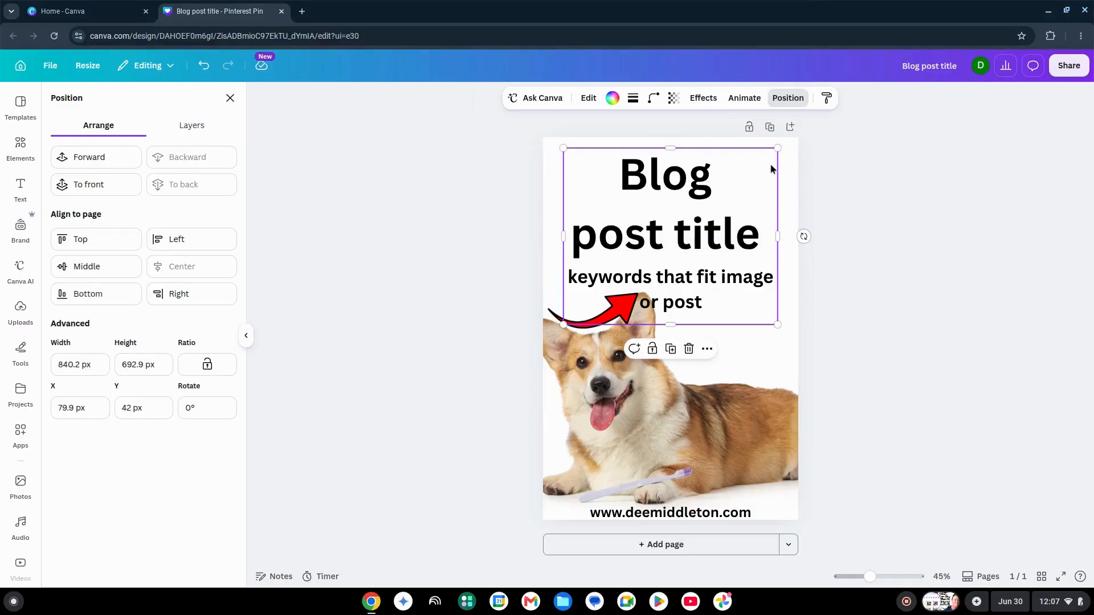
click(612, 99)
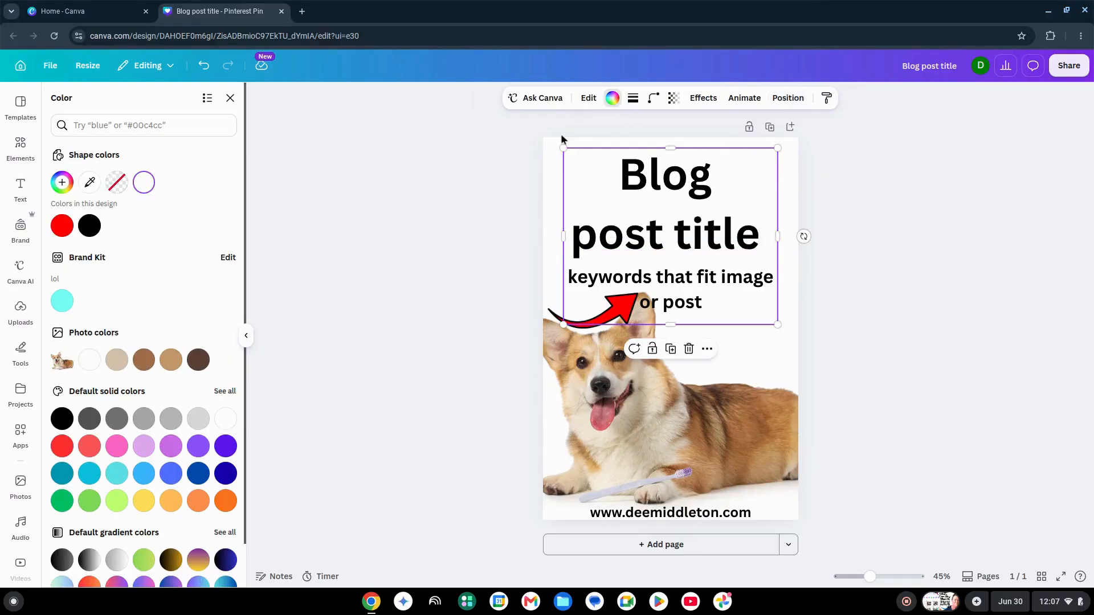
click(90, 226)
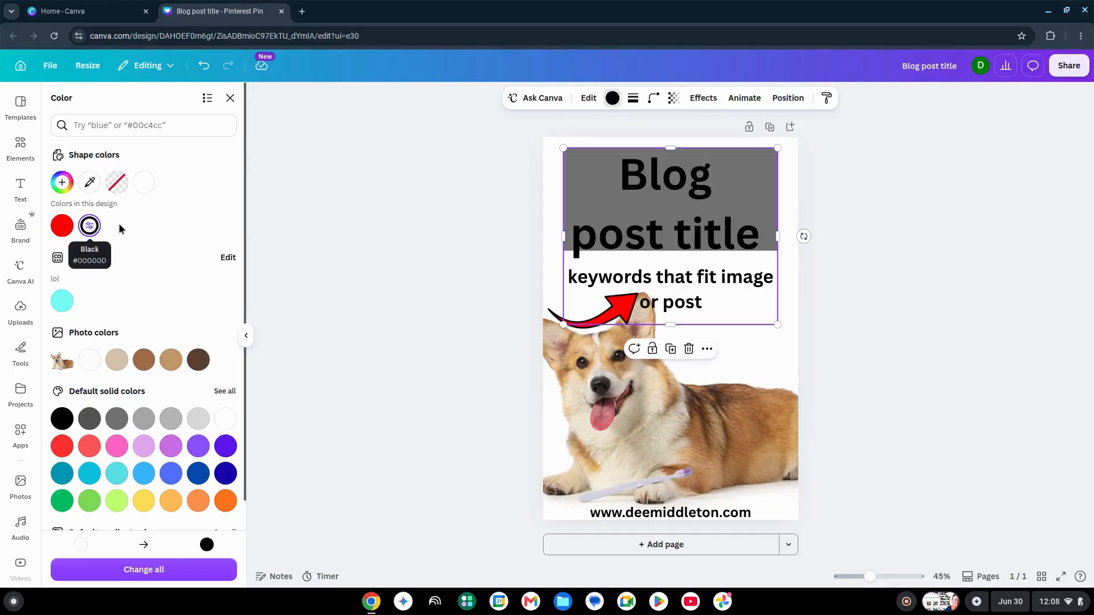
Send the corgi photo backward behind the semi-transparent black rectangle.
click(743, 357)
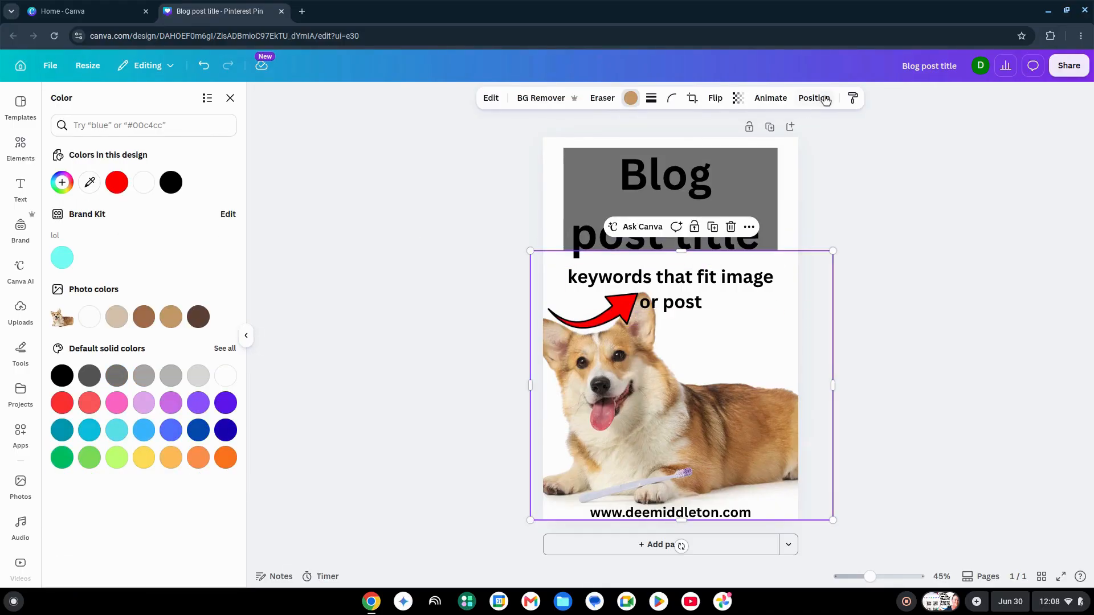
click(824, 99)
click(219, 165)
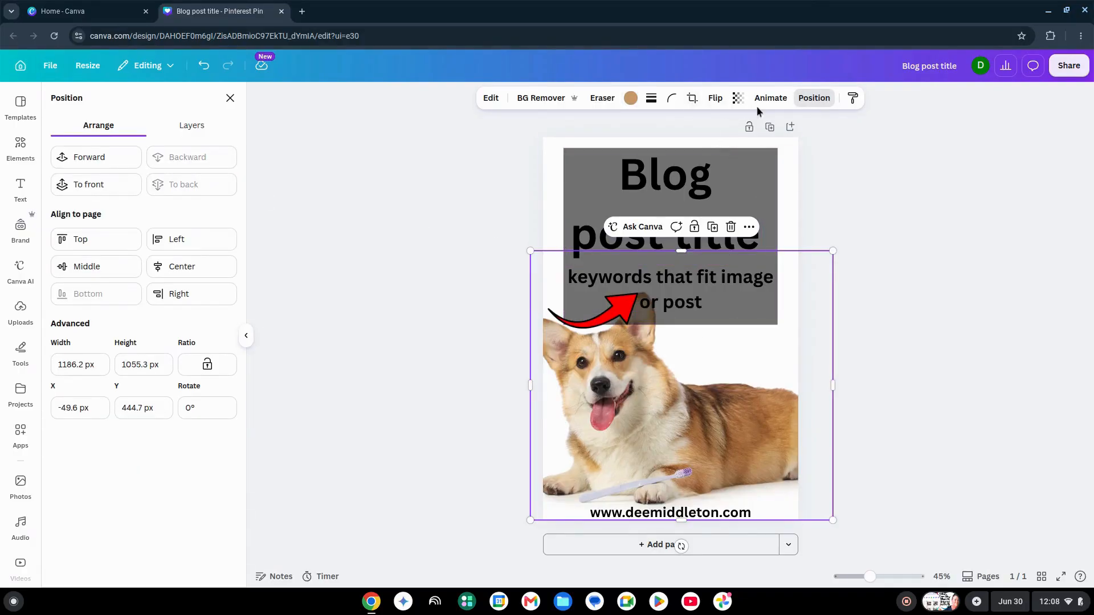
Change the text colour of the blog post title and the keywords line beneath it to white.
click(697, 188)
click(623, 188)
drag(623, 188, 758, 232)
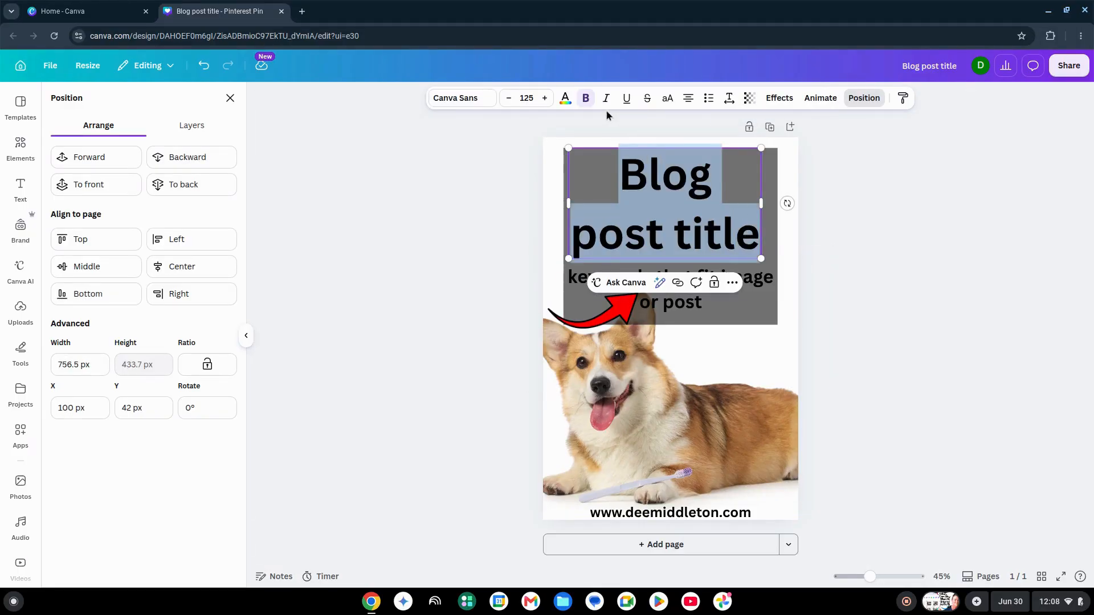
click(565, 98)
click(117, 183)
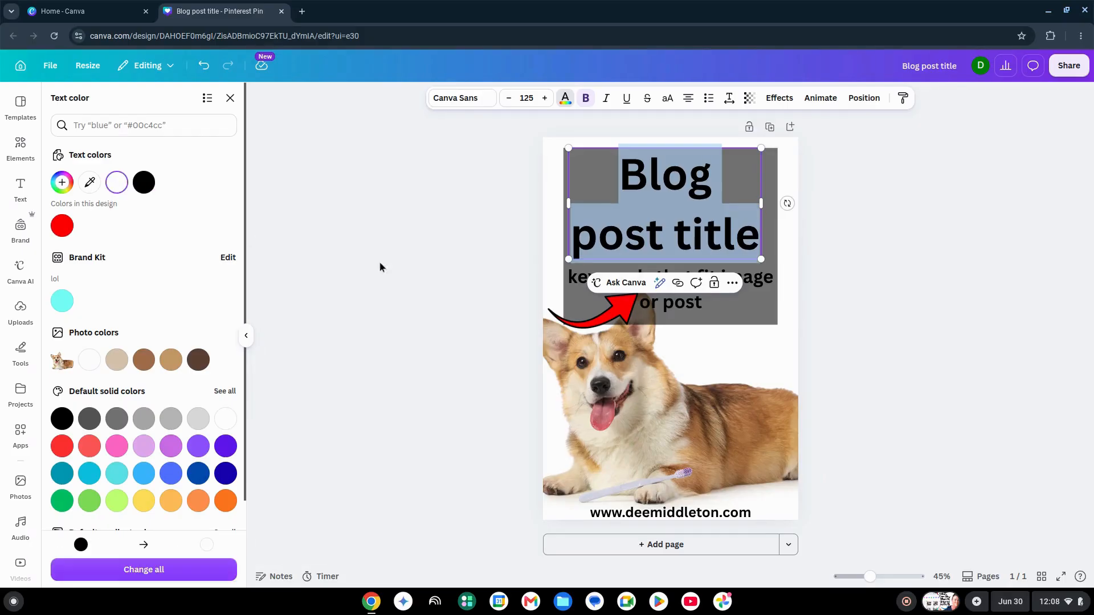
click(117, 182)
click(746, 300)
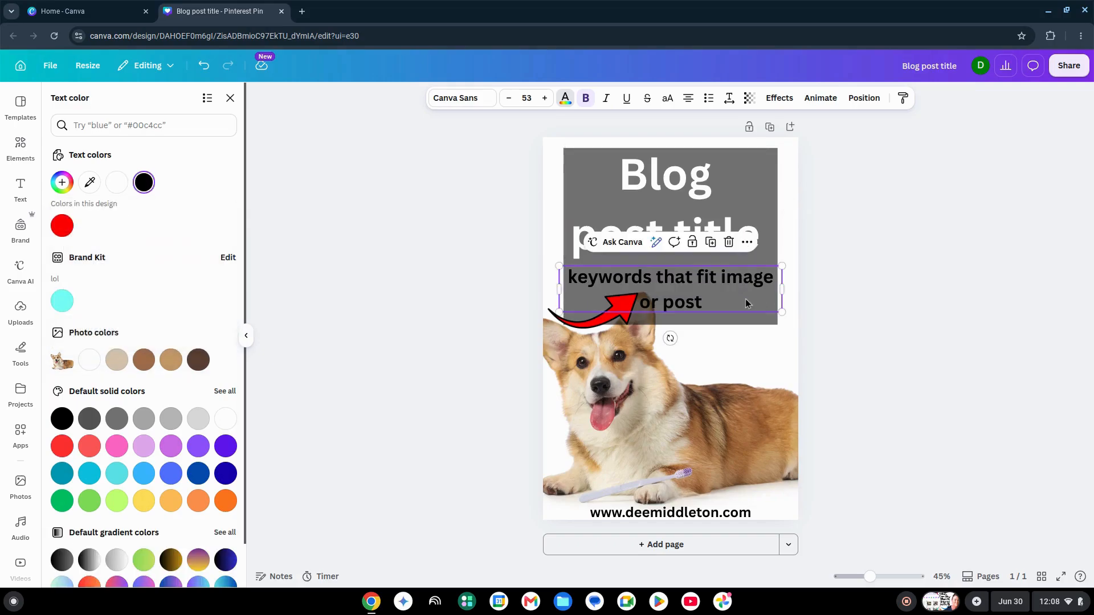
click(117, 183)
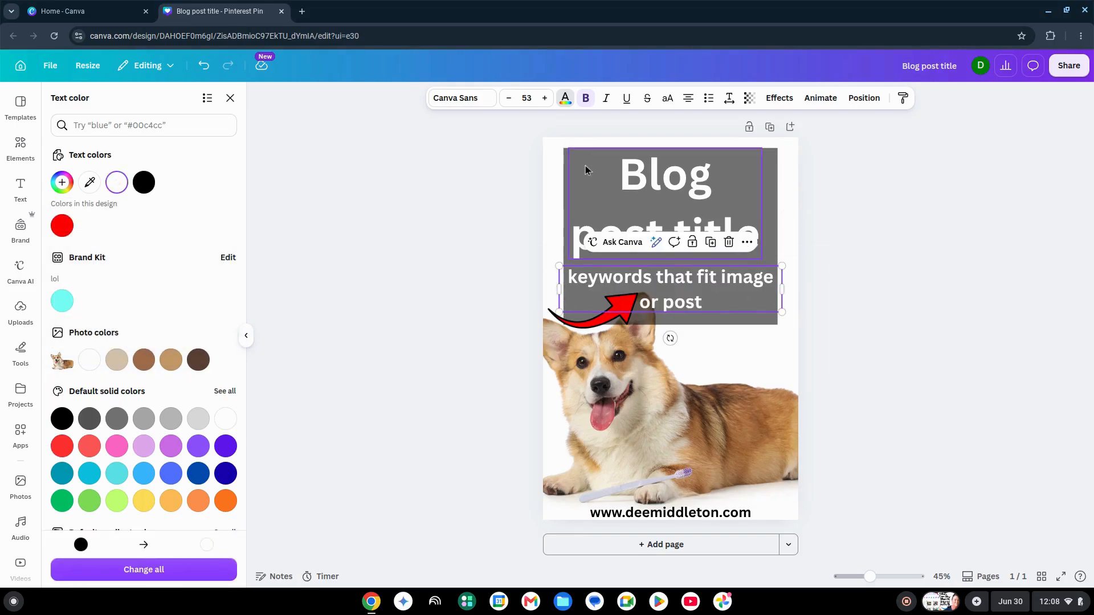
Set the transparency value of the black rectangle behind the title to 100.
click(563, 157)
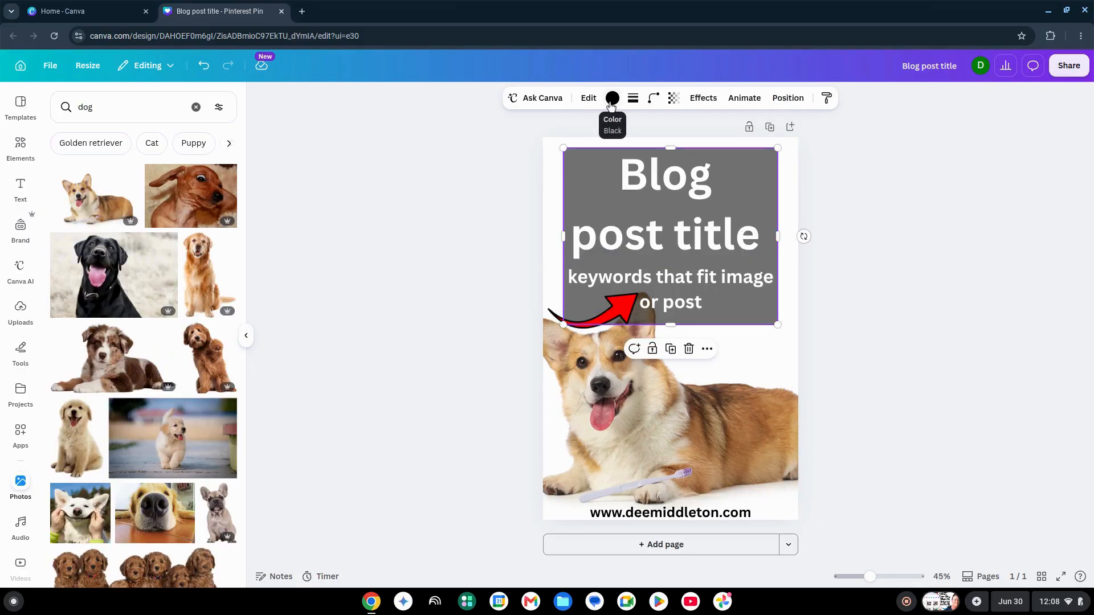
click(673, 99)
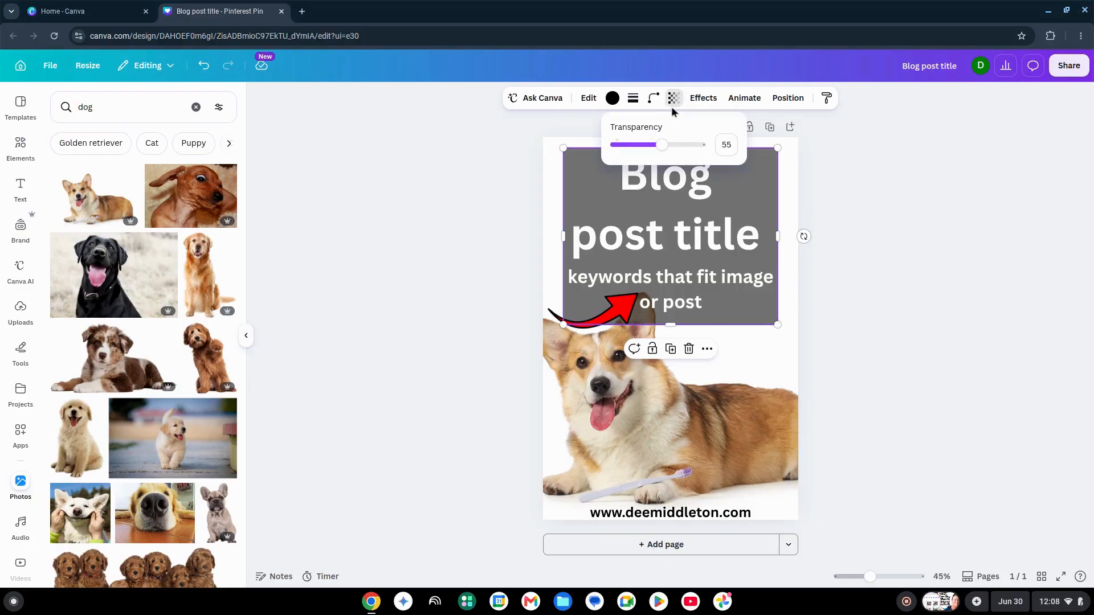
drag(660, 145, 704, 146)
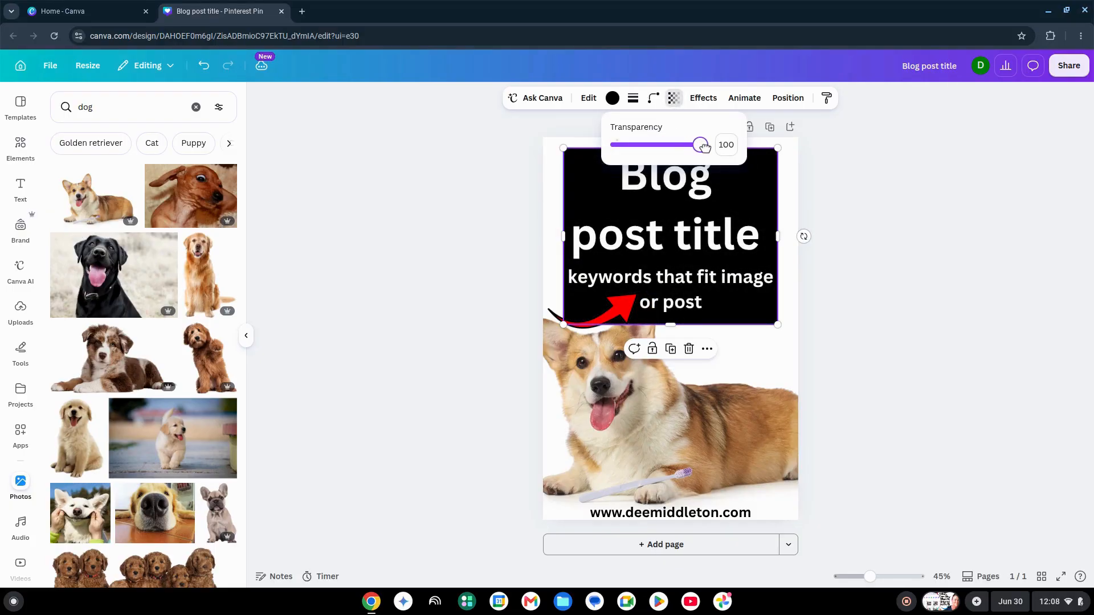
click(918, 273)
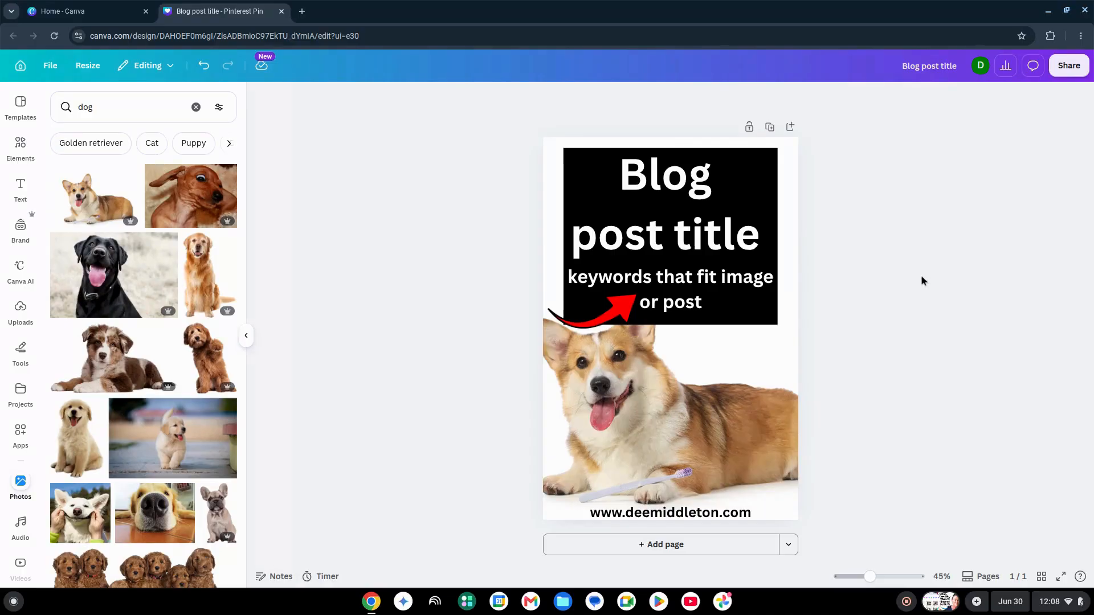
Remove the background from the corgi photo.
click(789, 434)
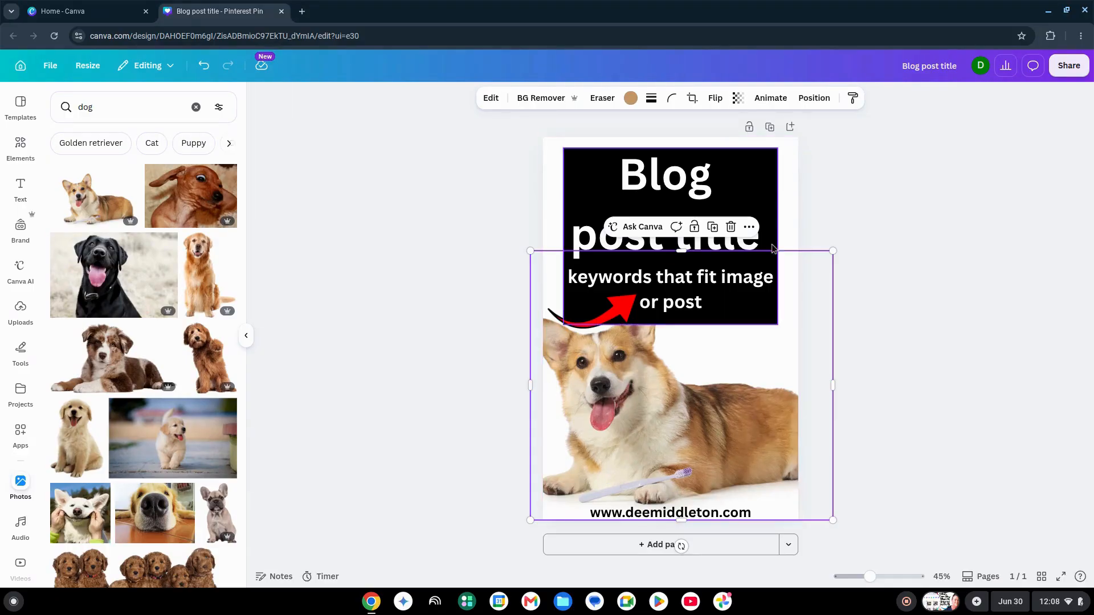
key(Escape)
click(720, 460)
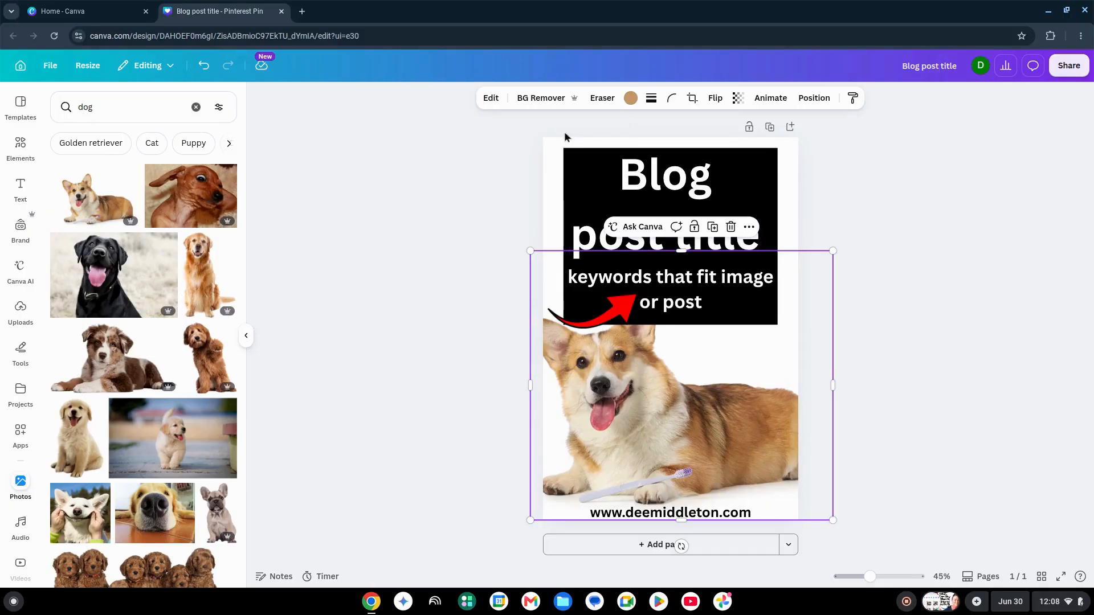
click(538, 100)
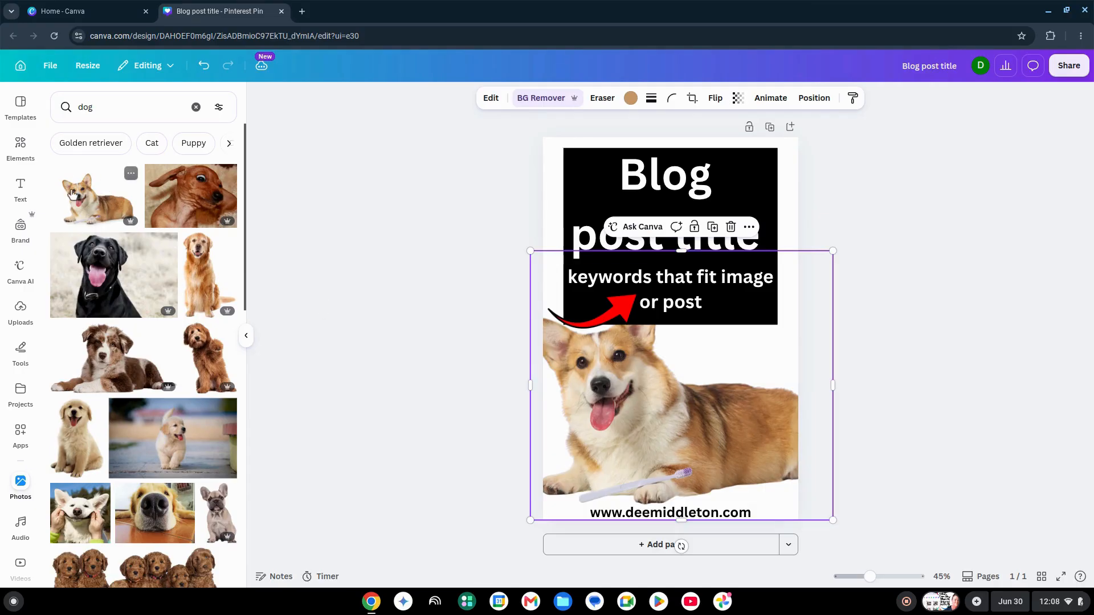
Change the page's background colour to light turquoise.
click(547, 148)
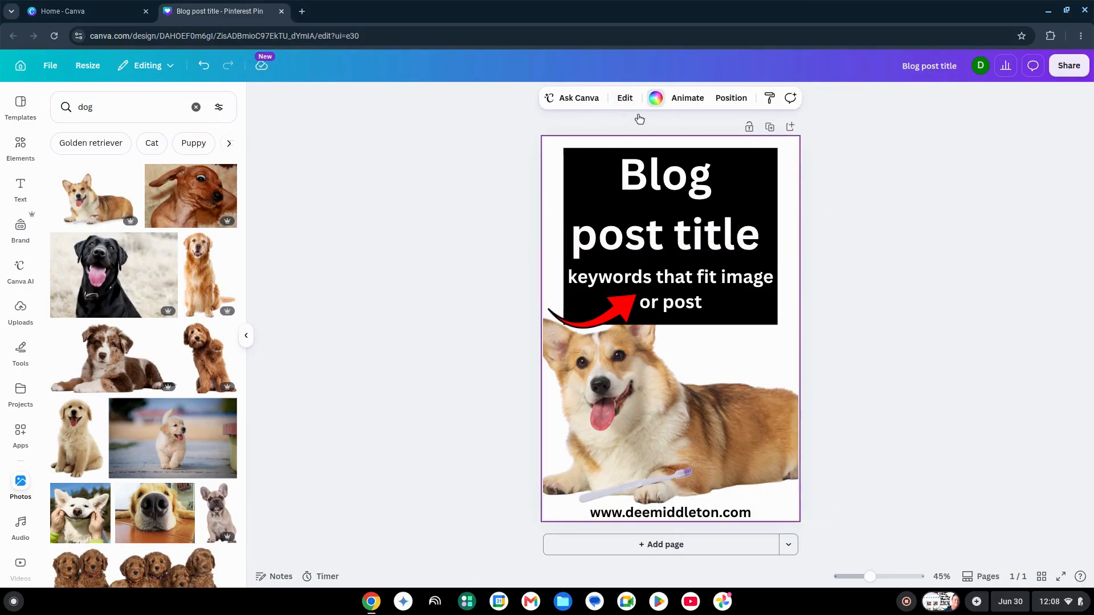
click(654, 101)
click(119, 472)
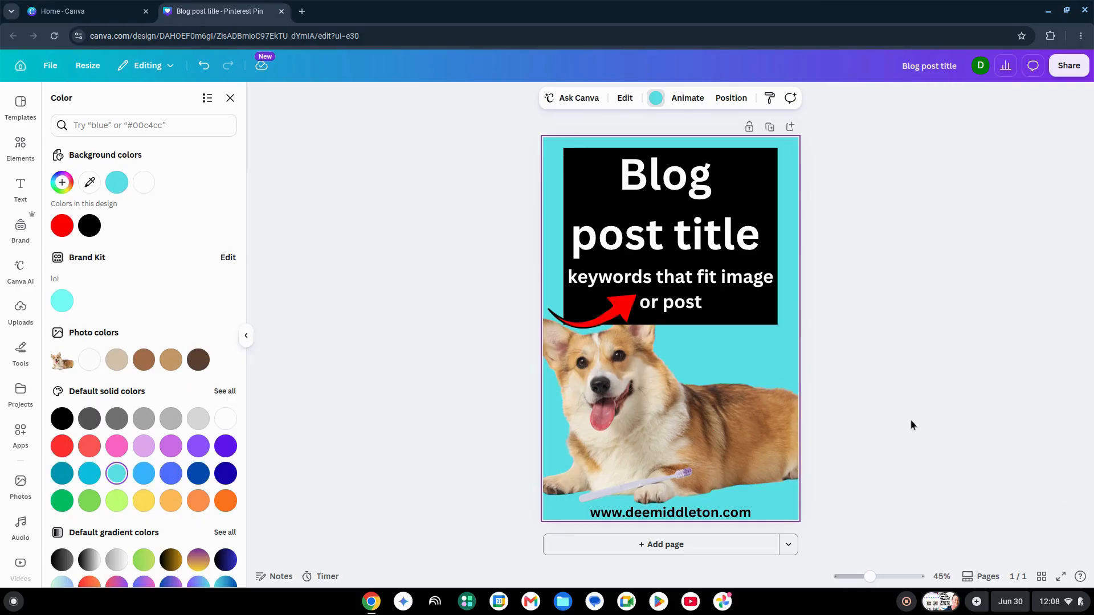
Save the current version of the design.
click(767, 429)
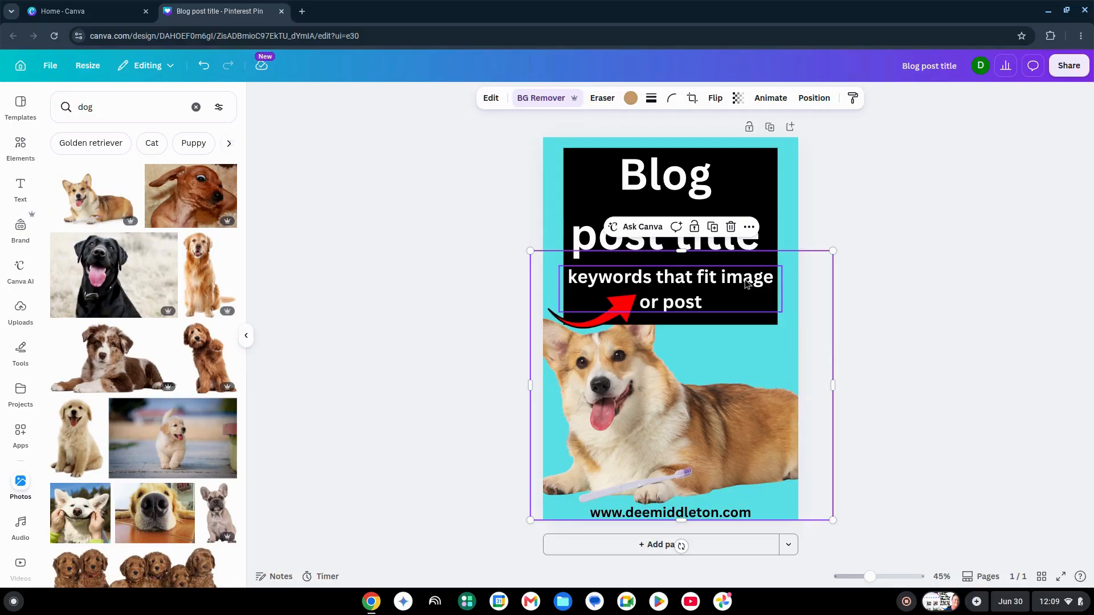
click(50, 65)
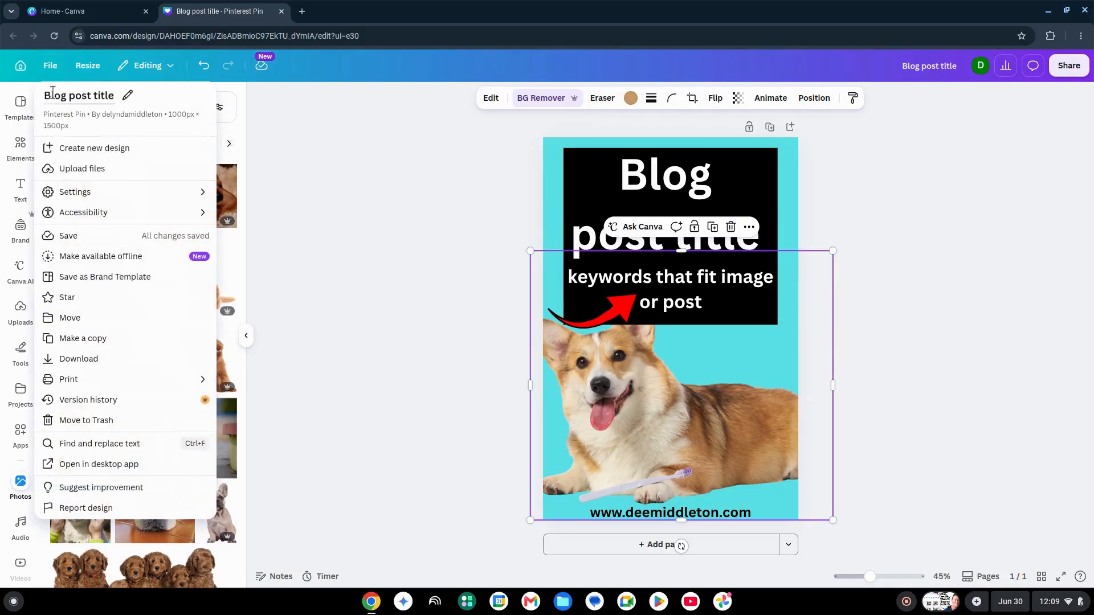
click(85, 245)
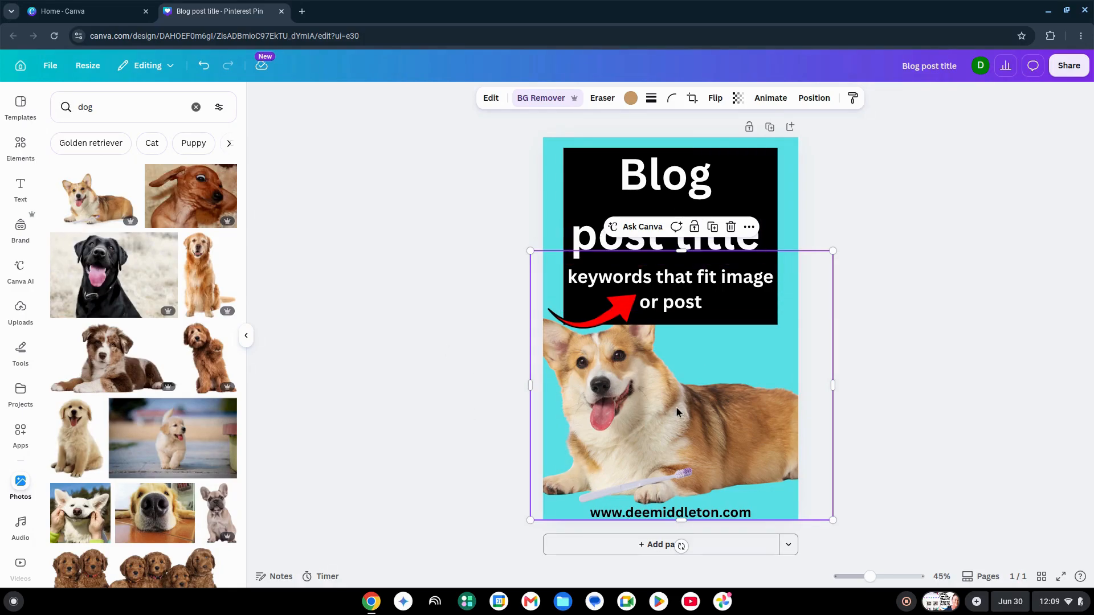
Replace the corgi photo with the wide-eyed brown puppy photo, placed below the black title box.
click(730, 226)
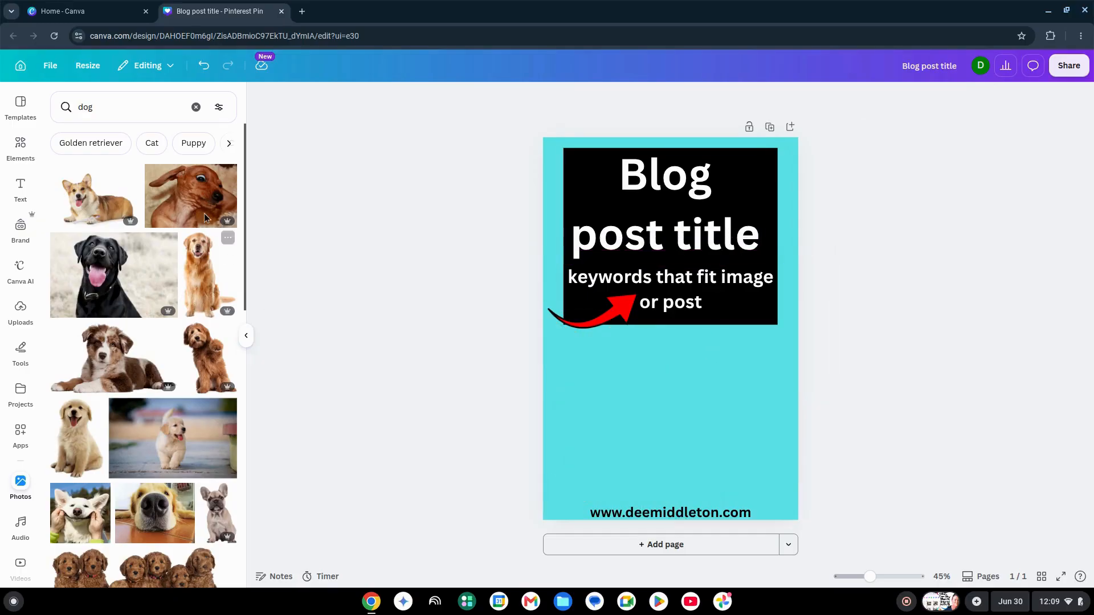
click(202, 191)
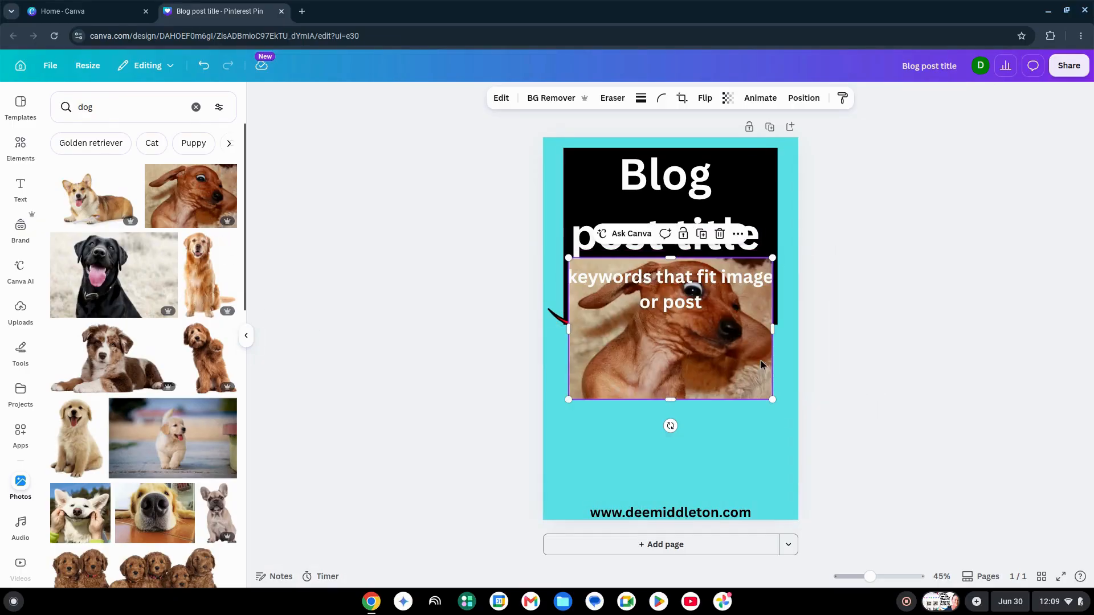
drag(761, 360, 760, 440)
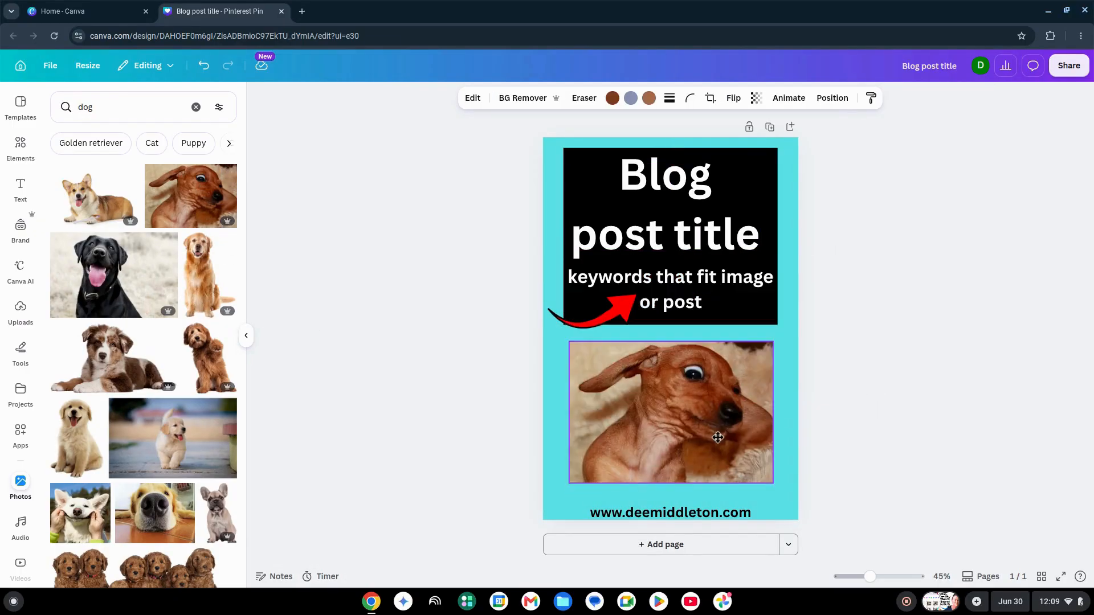
Remove the brown puppy photo's background and enlarge it to almost the page width between the title box and the website address.
click(534, 100)
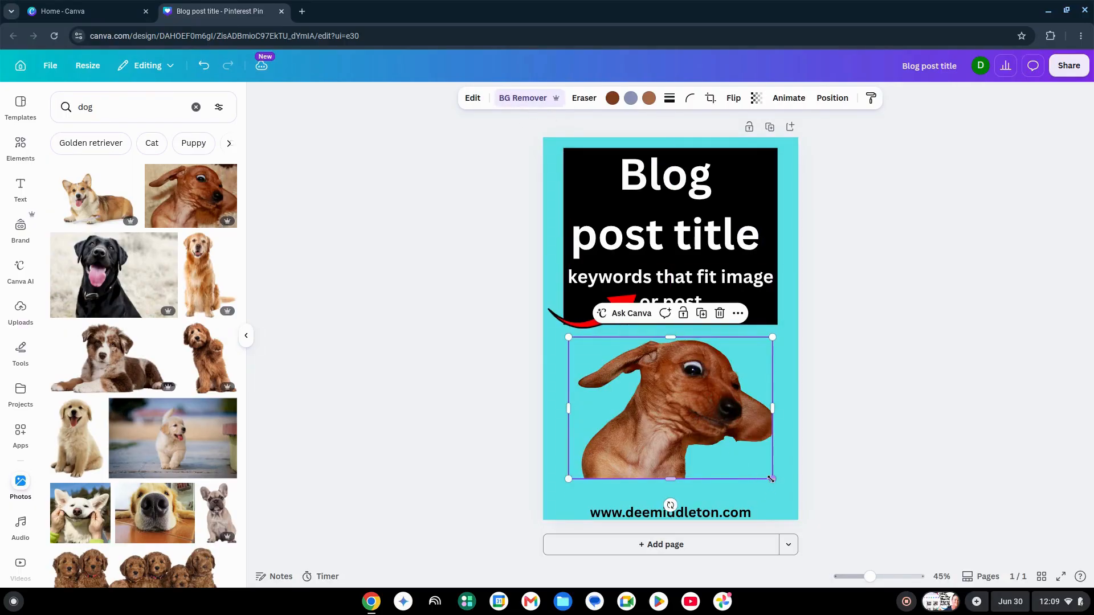
drag(772, 479, 822, 507)
mouse_move(737, 458)
mouse_down()
mouse_move(707, 449)
mouse_move(716, 453)
mouse_up()
click(895, 459)
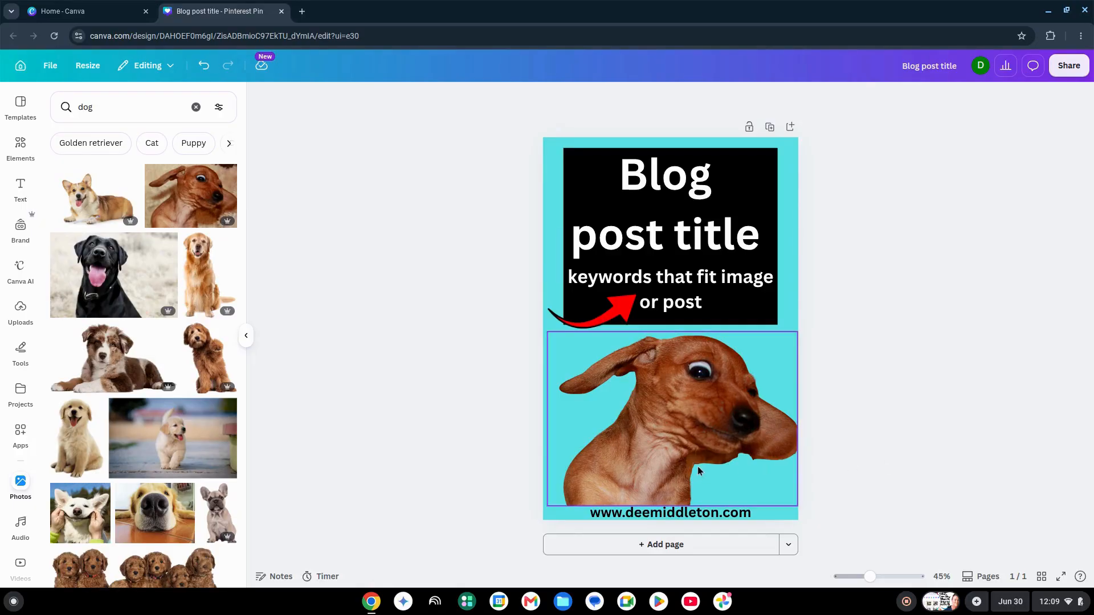
Set the title's font to Antonio and the keywords line's font to DM Sans.
click(676, 208)
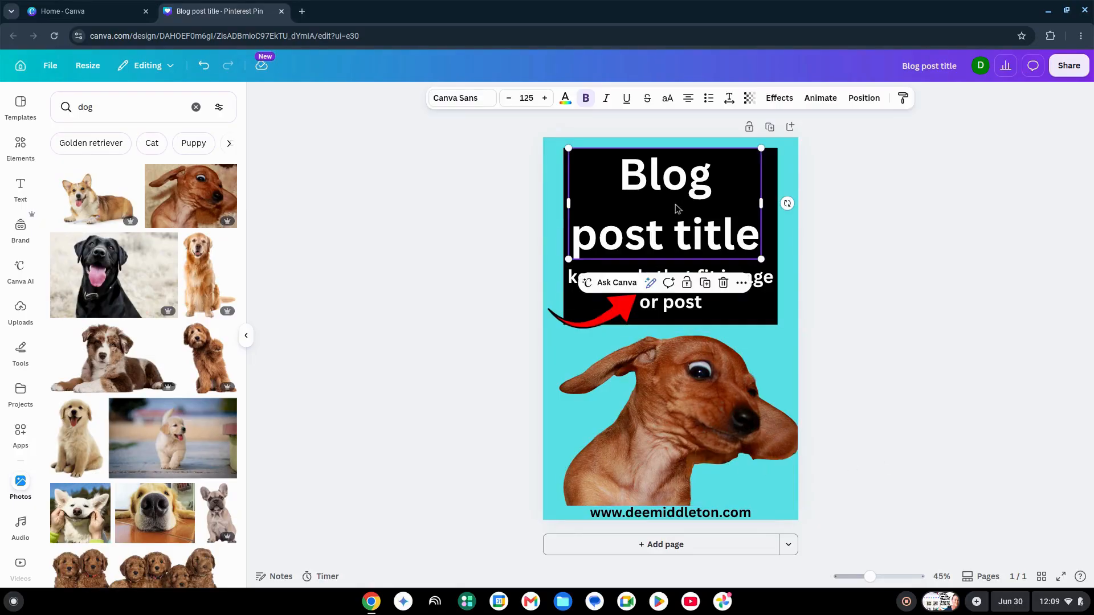
click(466, 100)
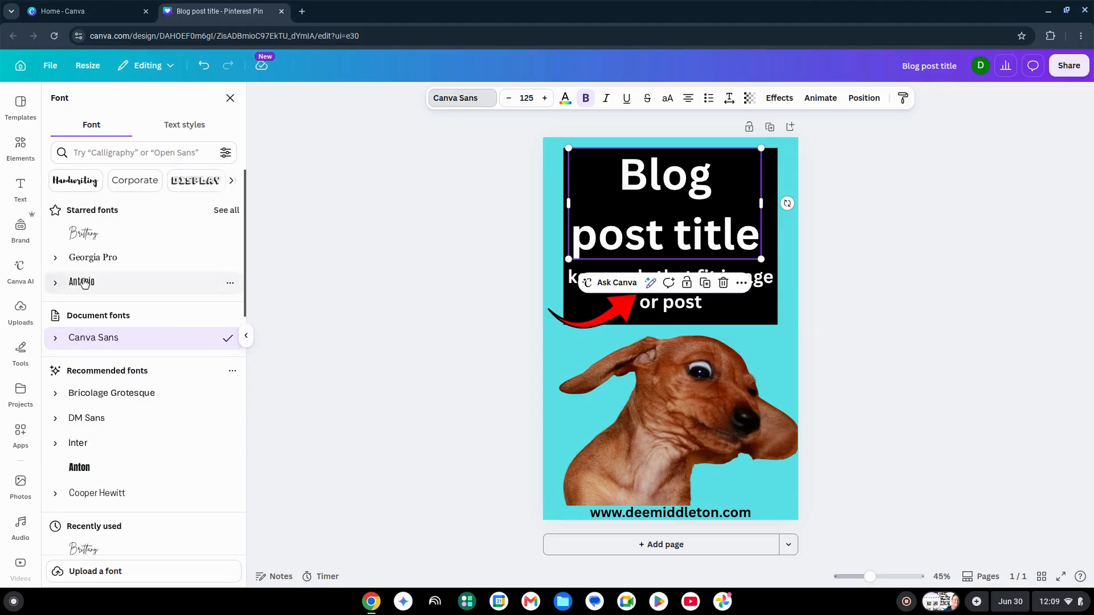
click(83, 282)
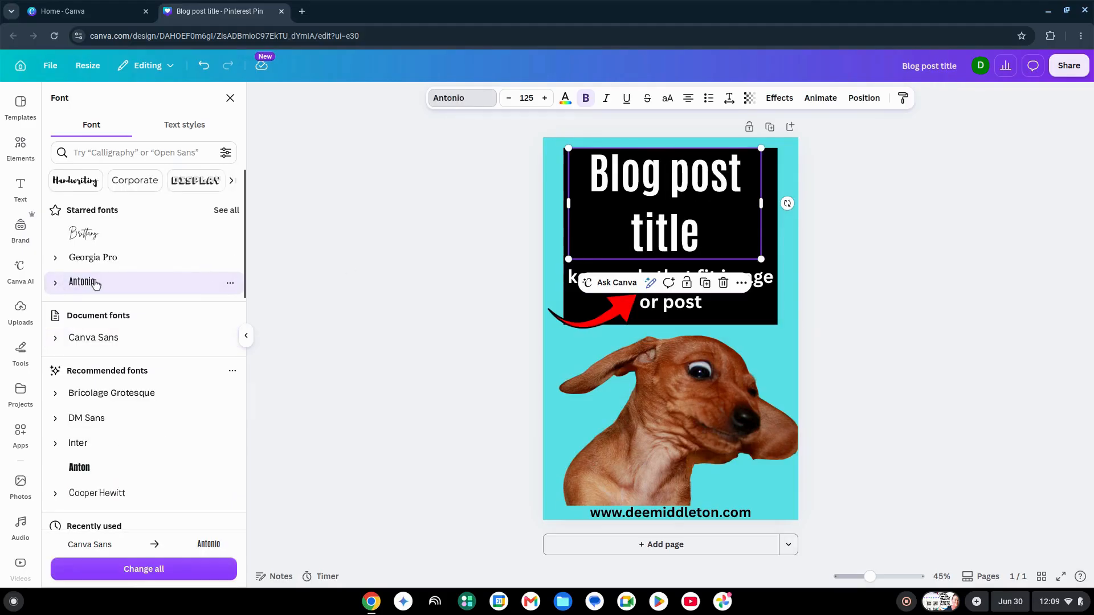
click(693, 309)
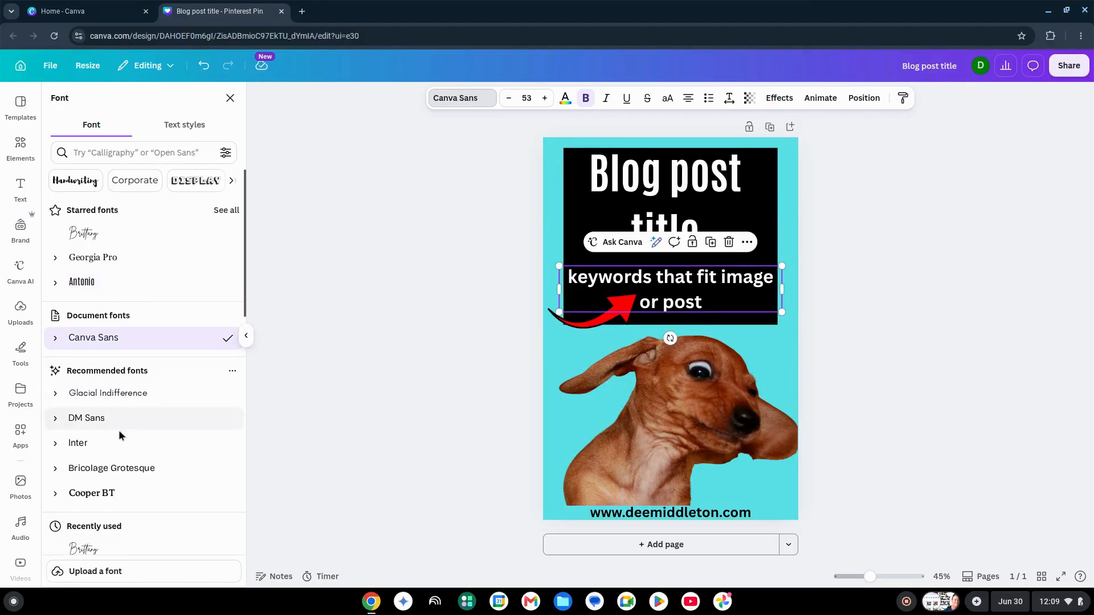
click(104, 419)
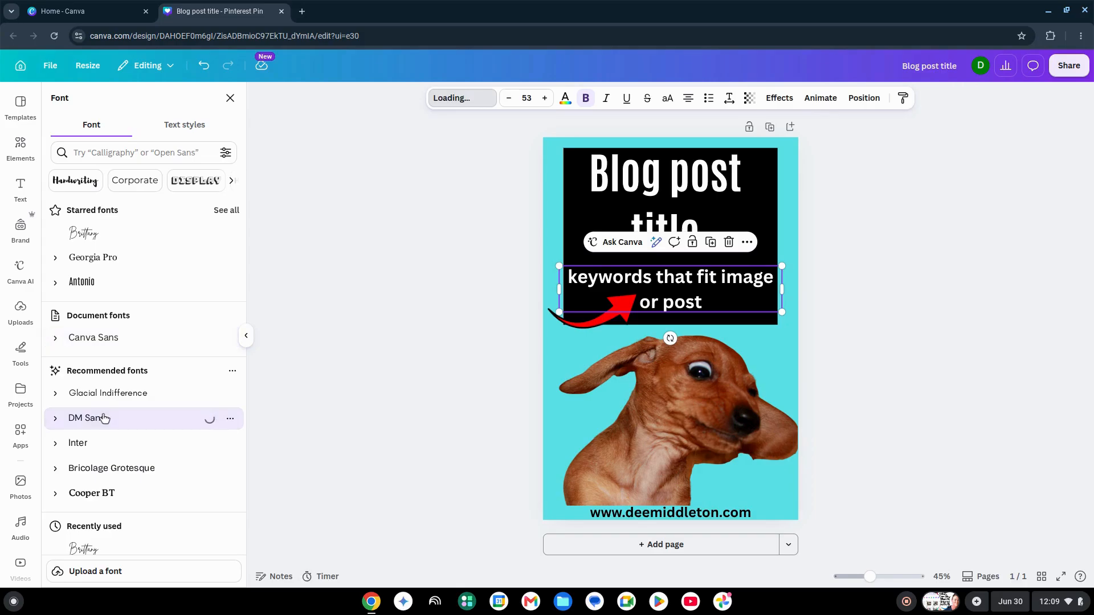